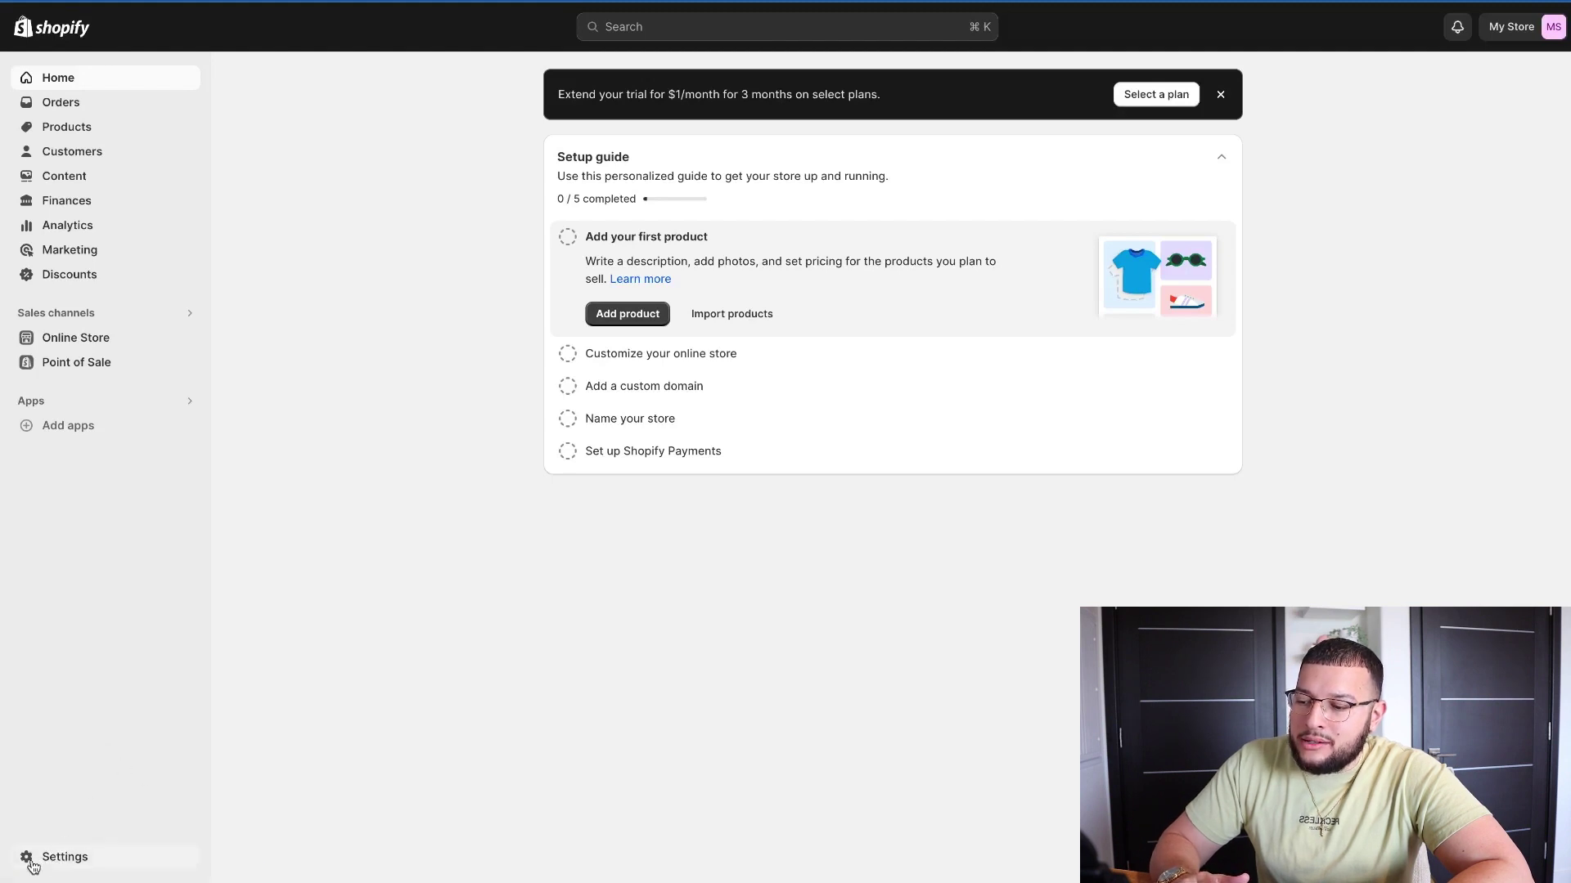
Step: Open the store settings and review the store details, including the available store currencies, time zone, units and order ID format
left_click(33, 863)
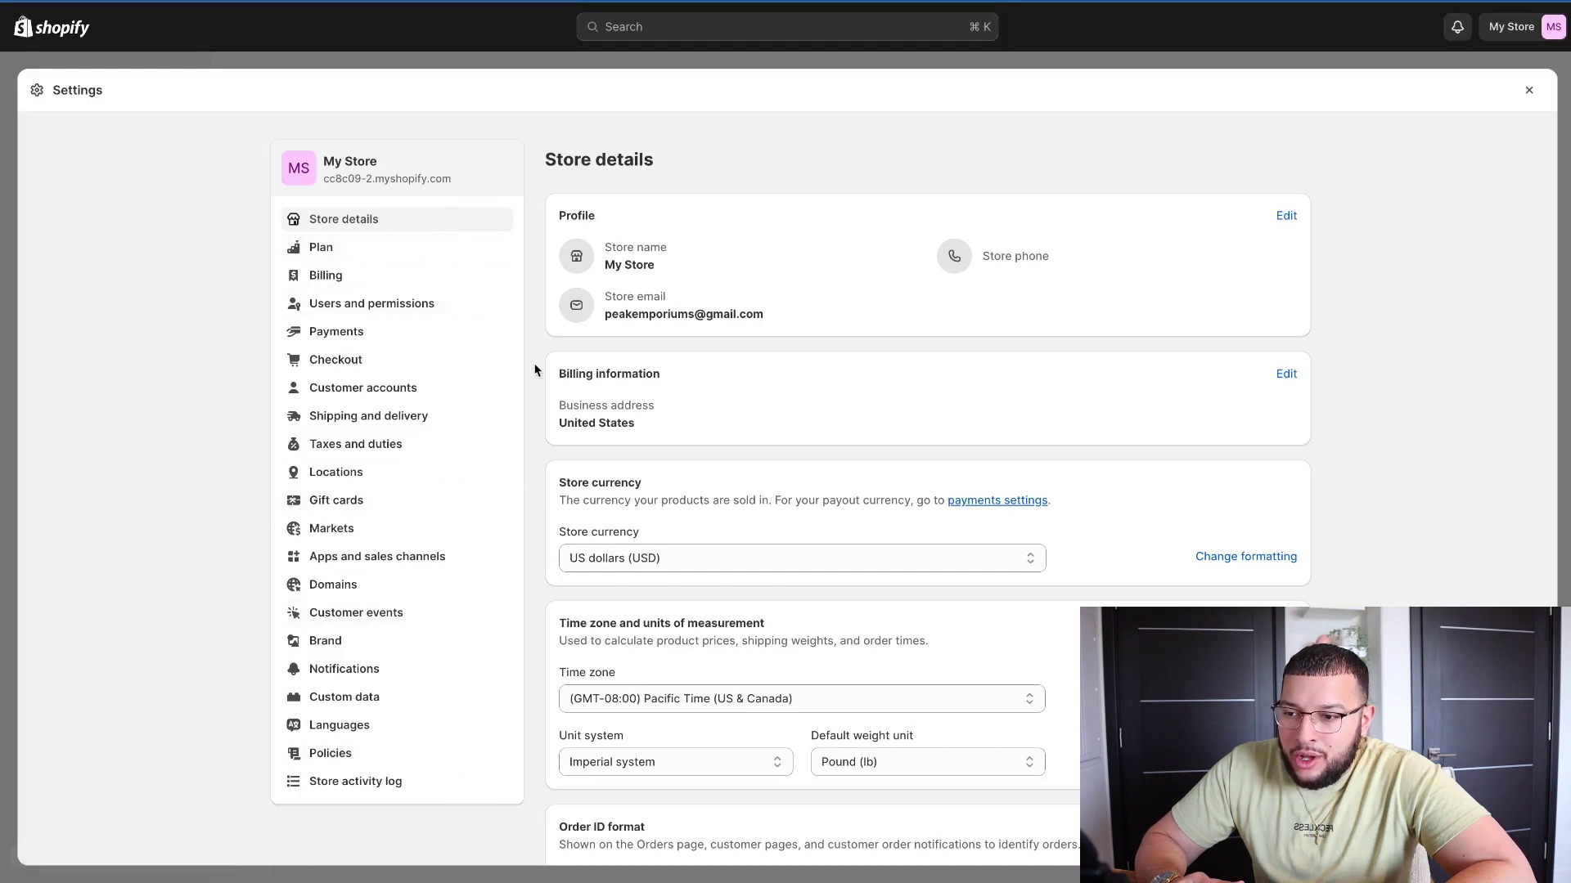
scroll(534, 369, "down", 3)
scroll(534, 370, "up", 3)
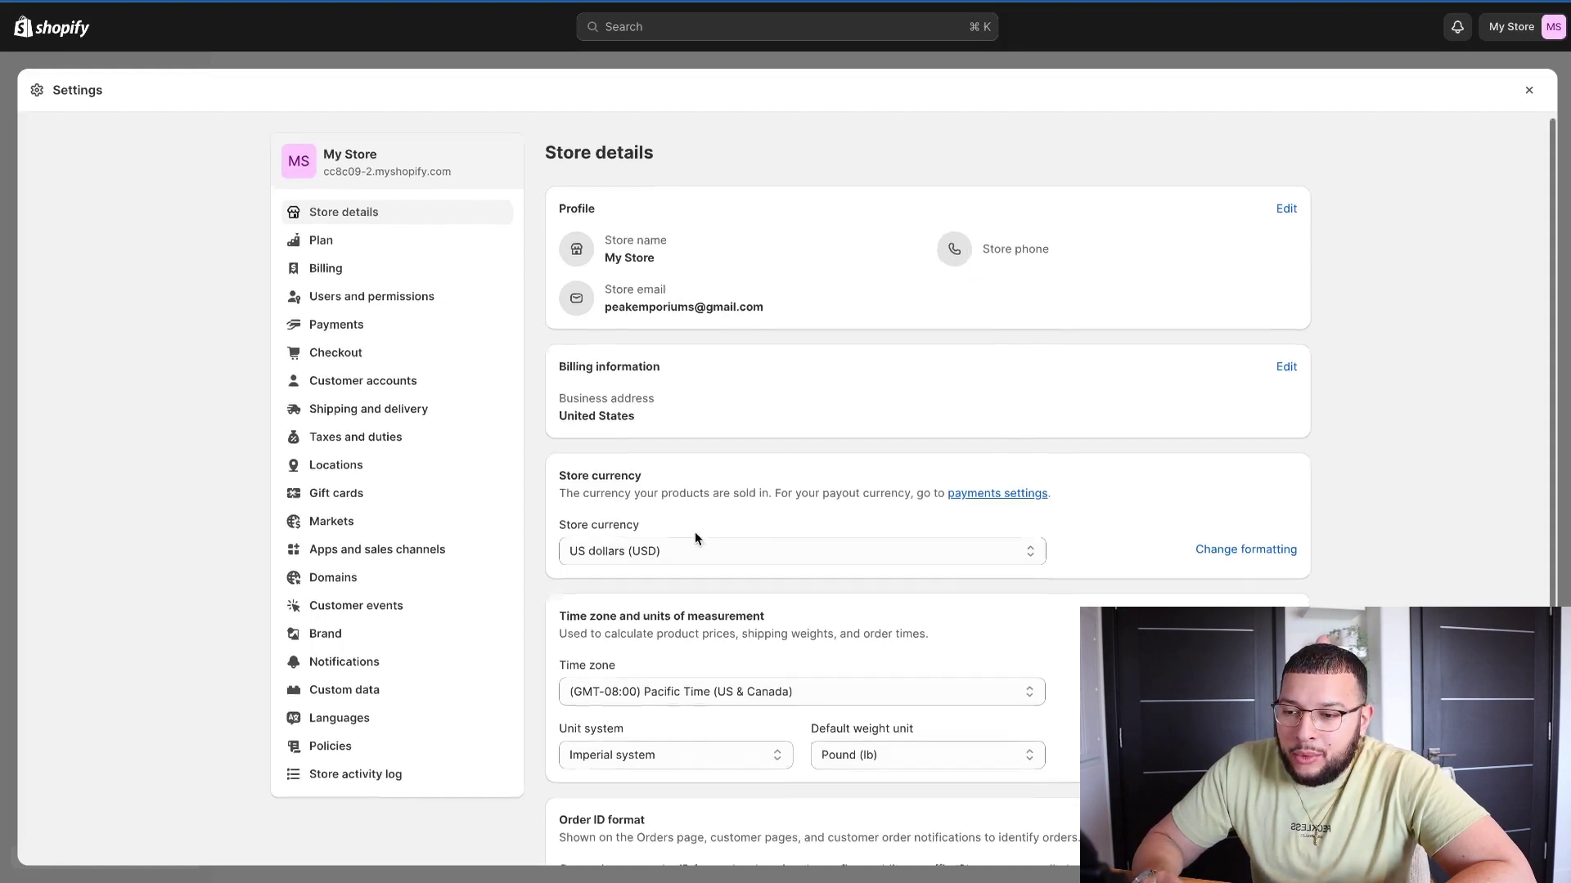
scroll(695, 532, "down", 1)
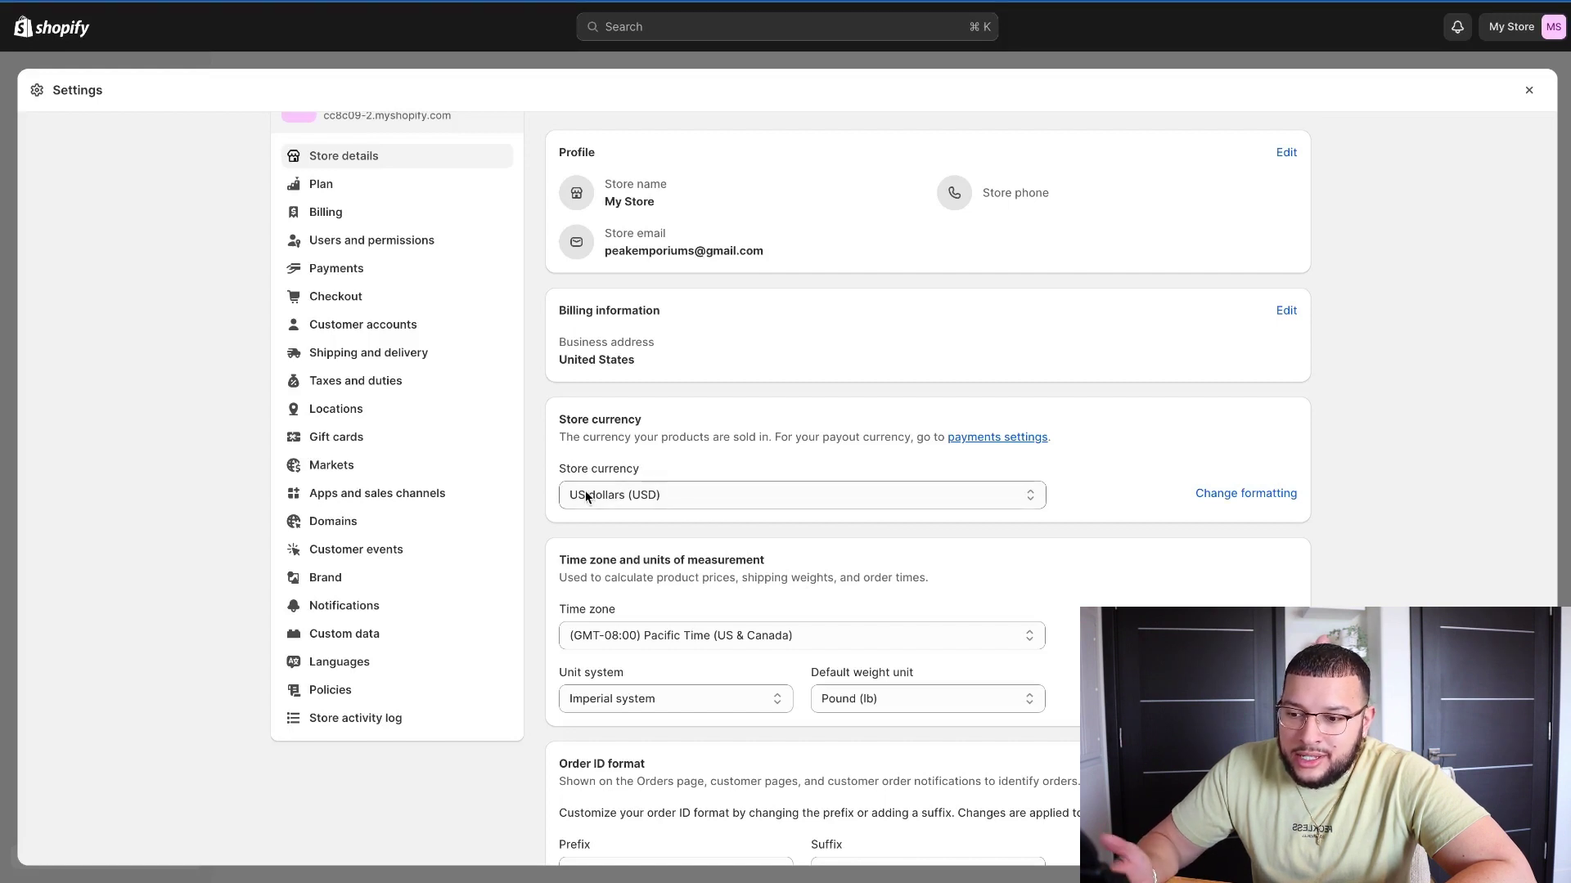
left_click(665, 496)
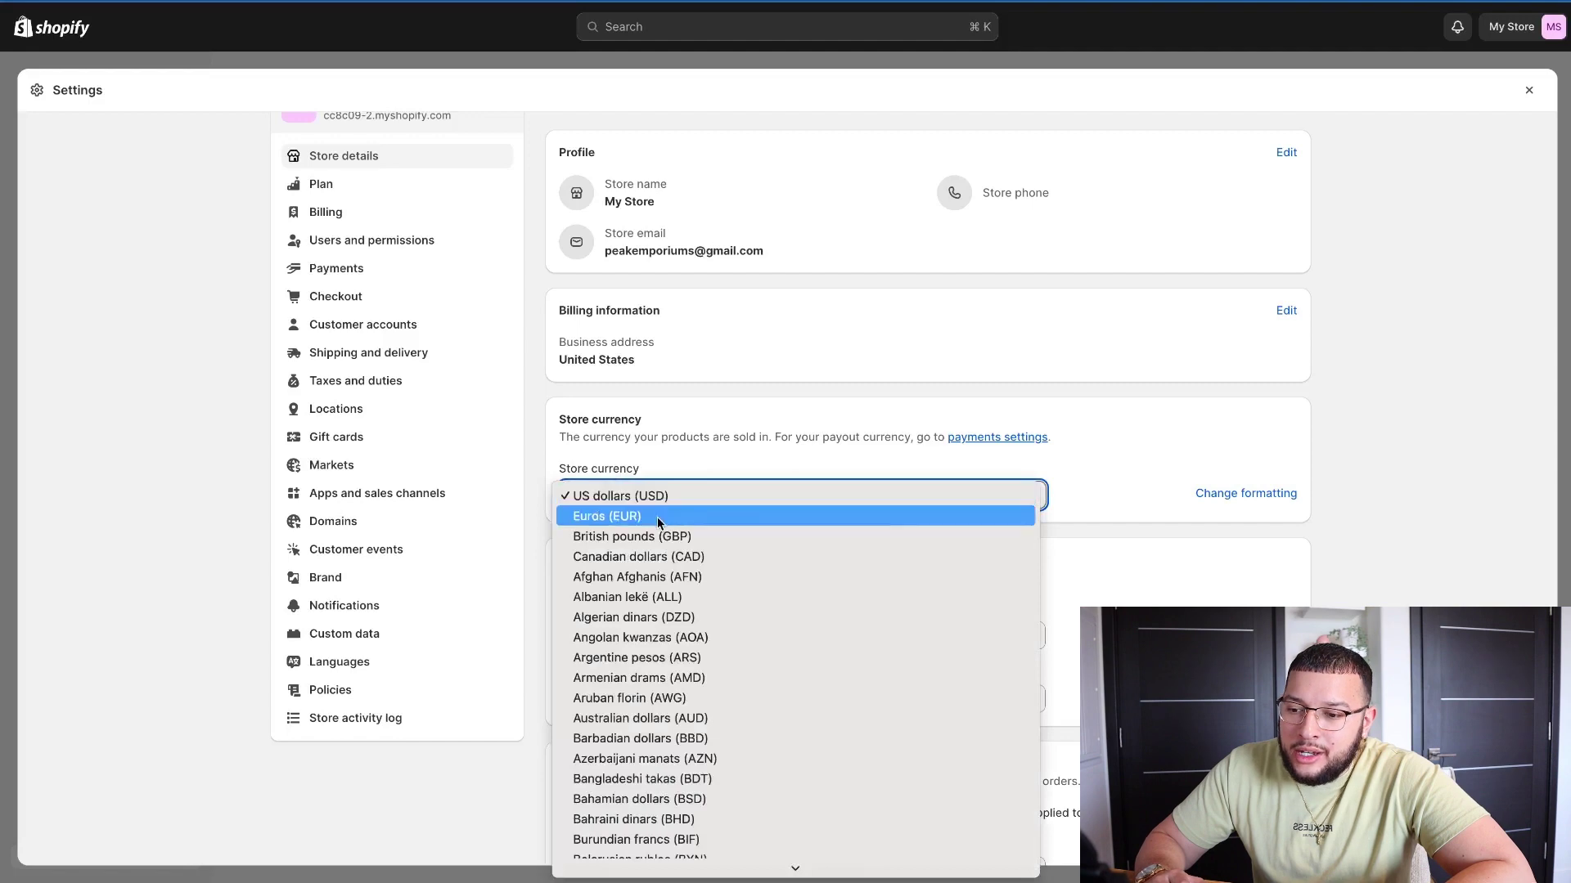
left_click(684, 449)
scroll(654, 516, "down", 1)
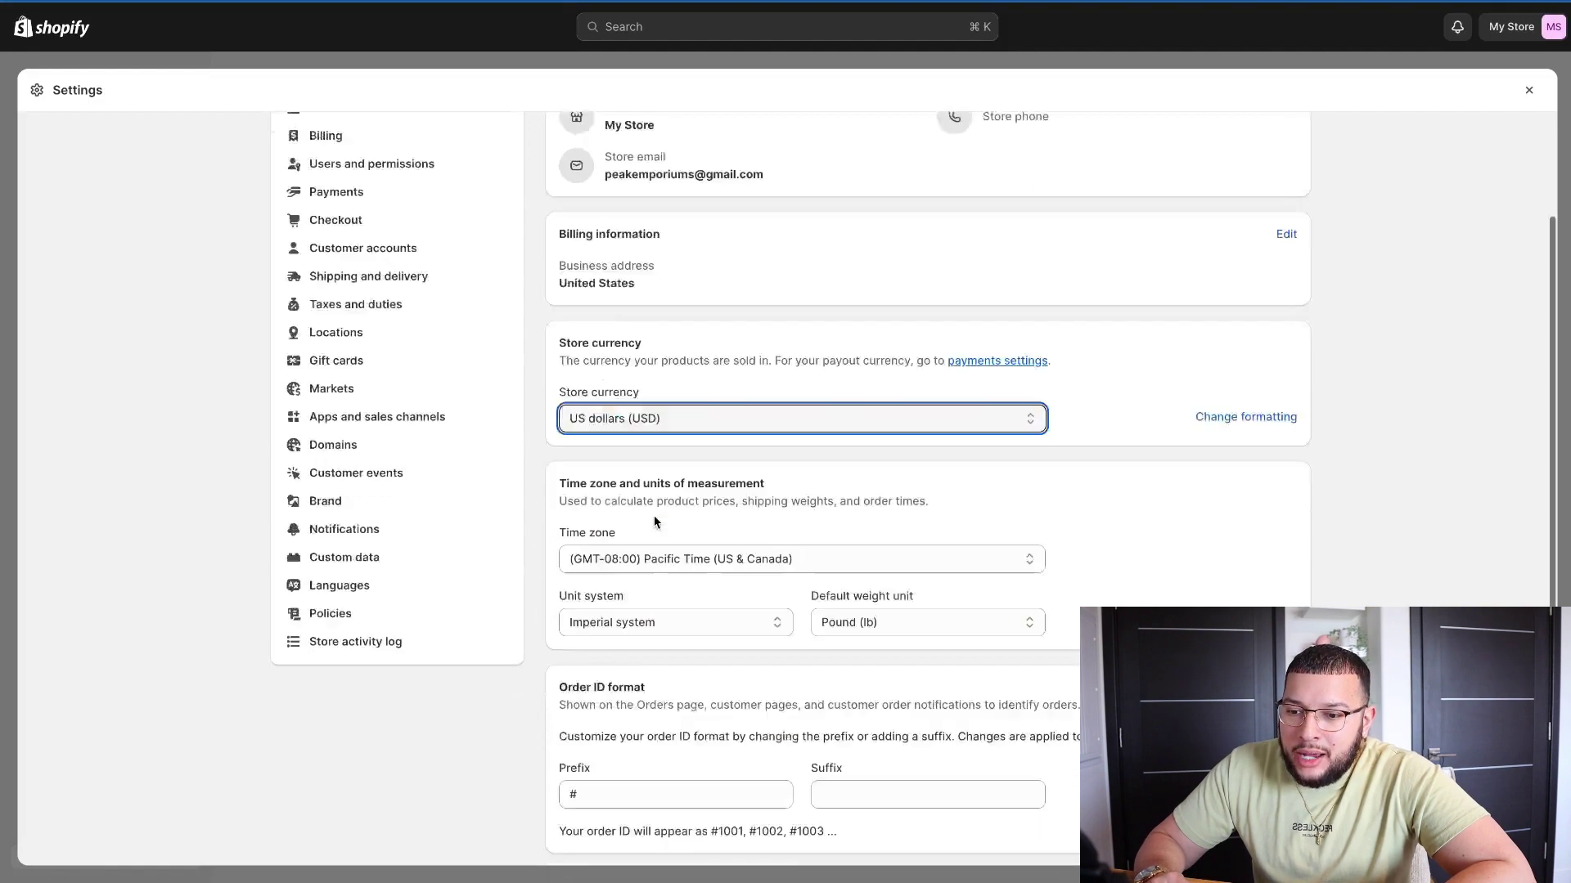
scroll(655, 522, "down", 2)
scroll(720, 474, "up", 4)
Step: Open the plan settings and compare the introductory pricing of the Basic, Shopify and Advanced plans
left_click(417, 247)
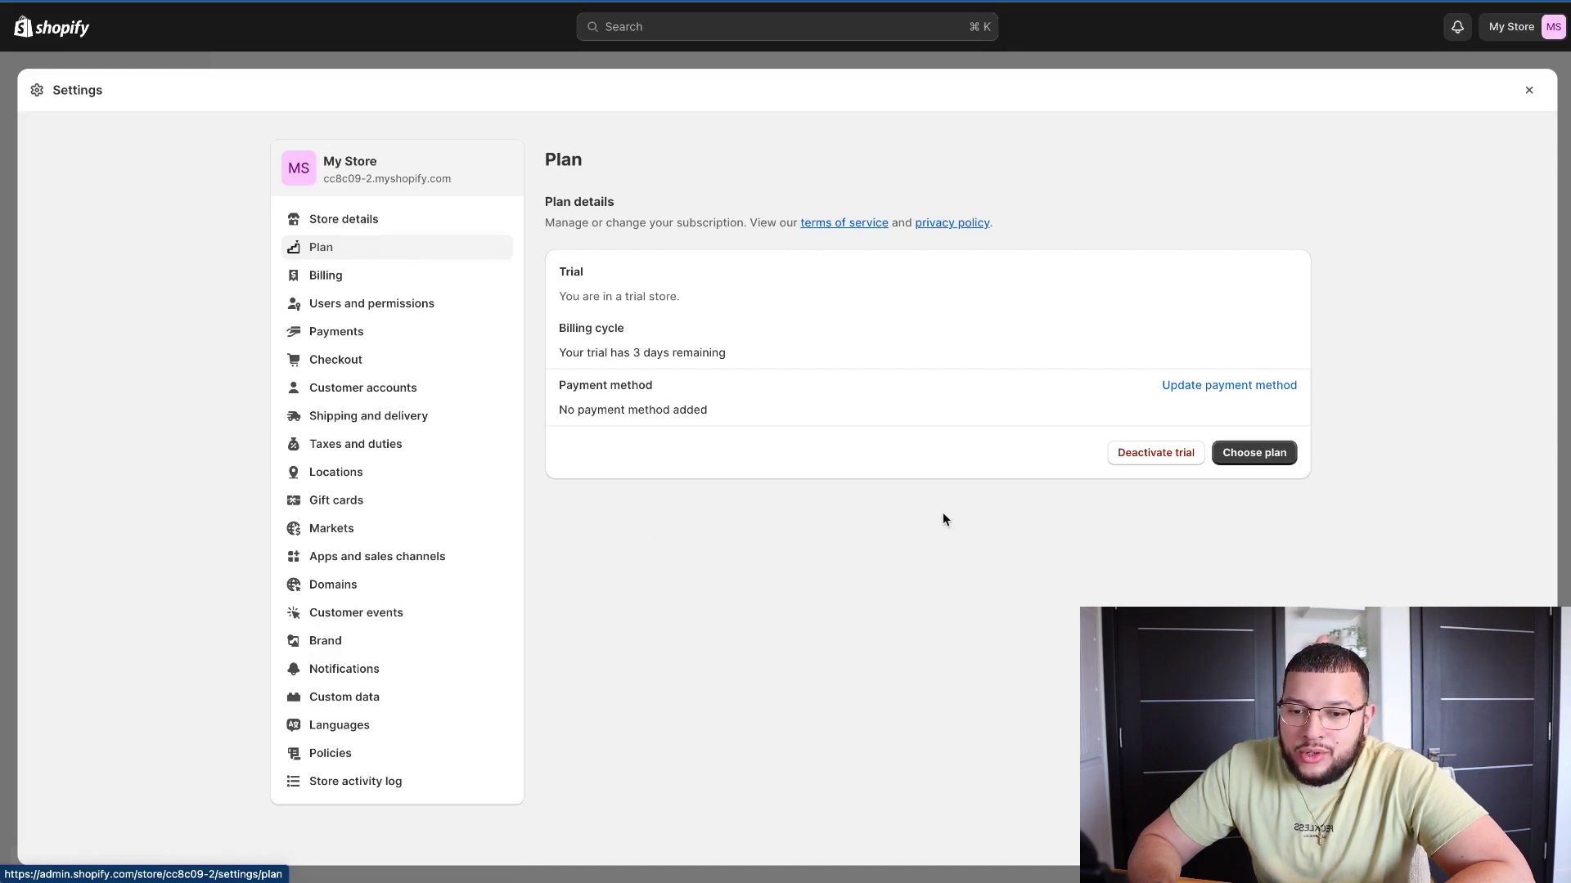
left_click(1252, 463)
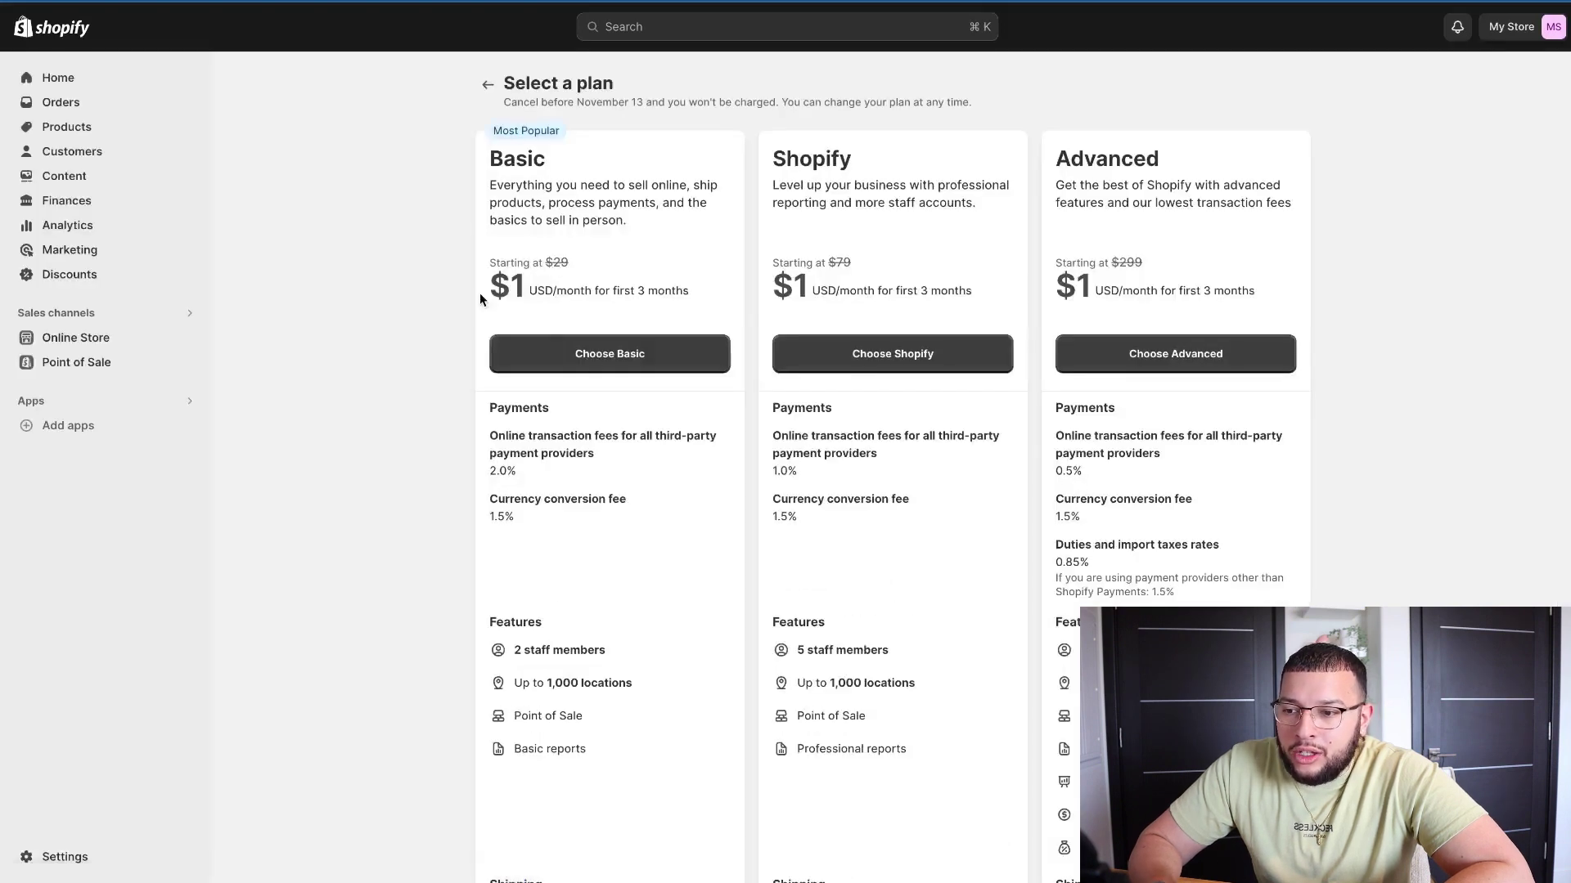
left_click_drag(479, 304, 522, 289)
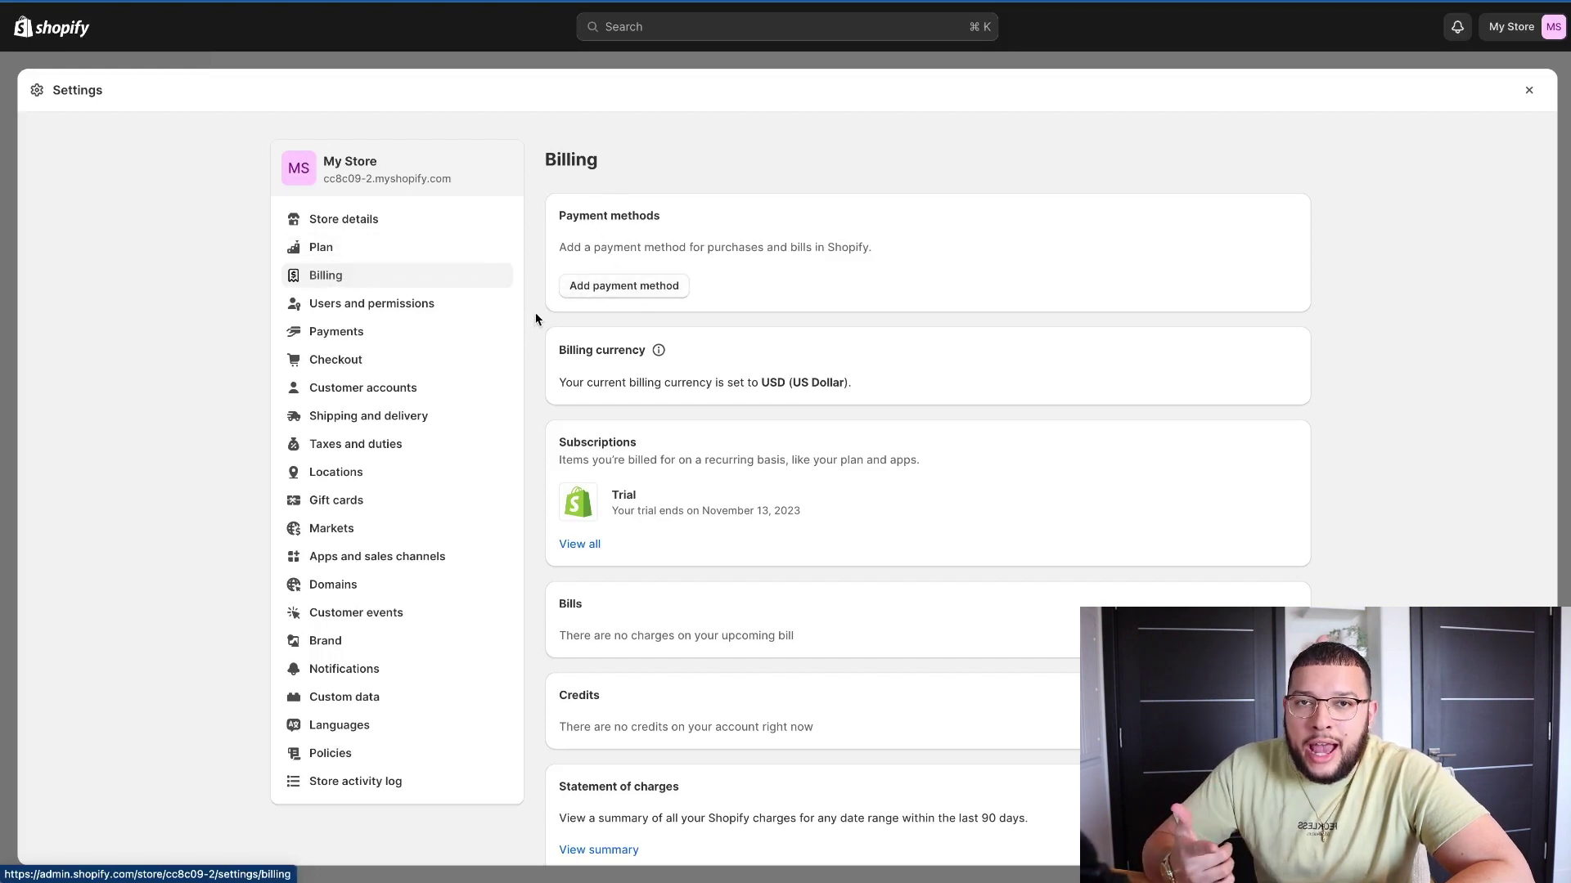
Step: Review the users and permissions settings and the available payment providers in the store settings
left_click(458, 305)
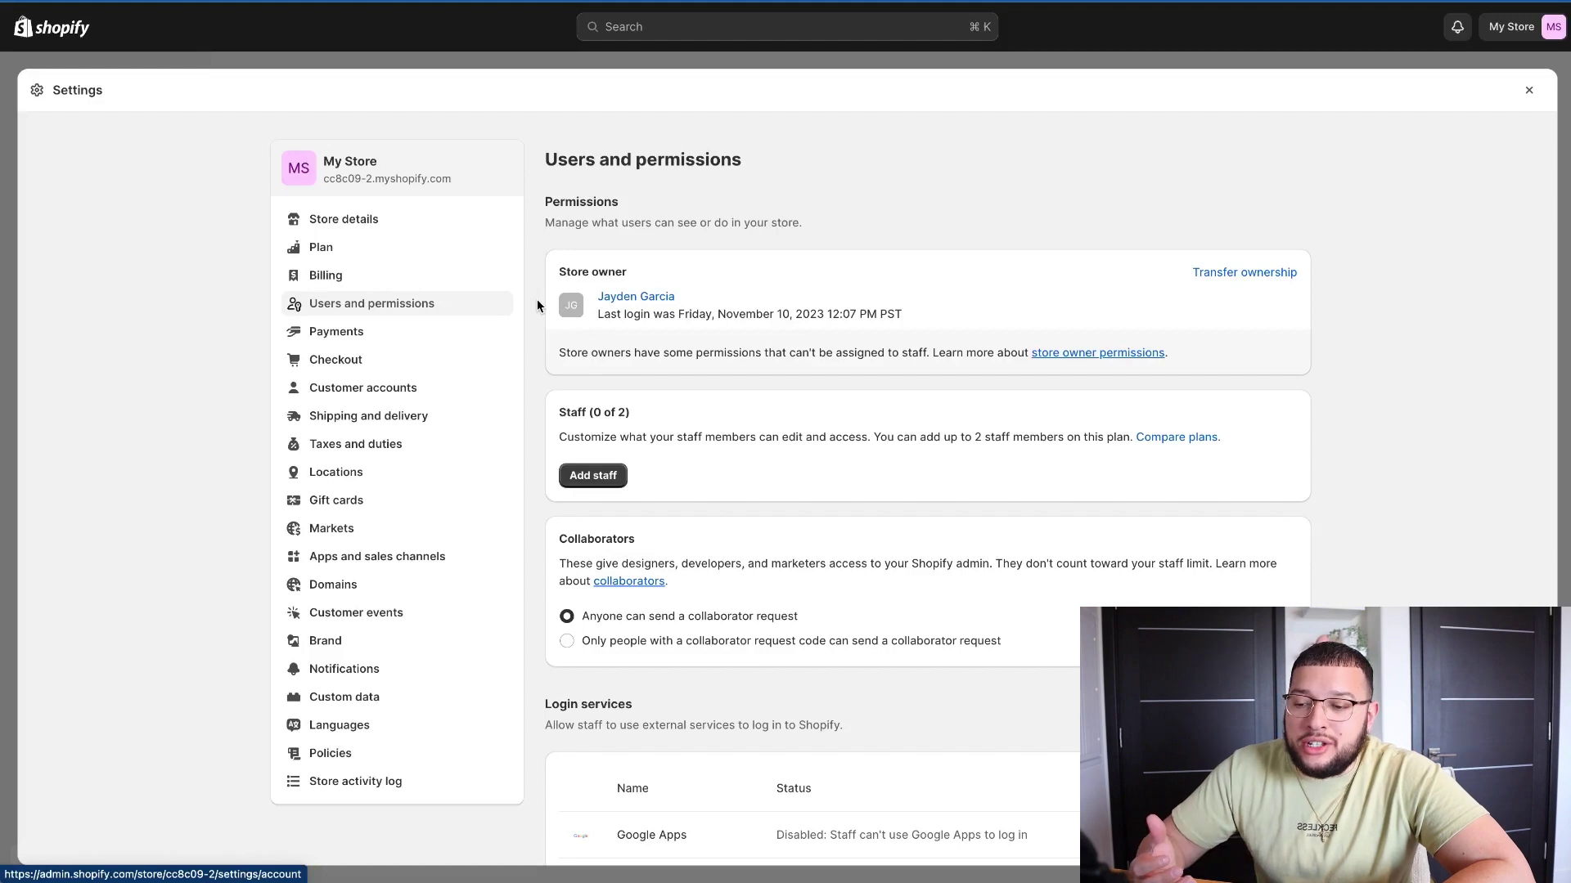
scroll(537, 306, "down", 1)
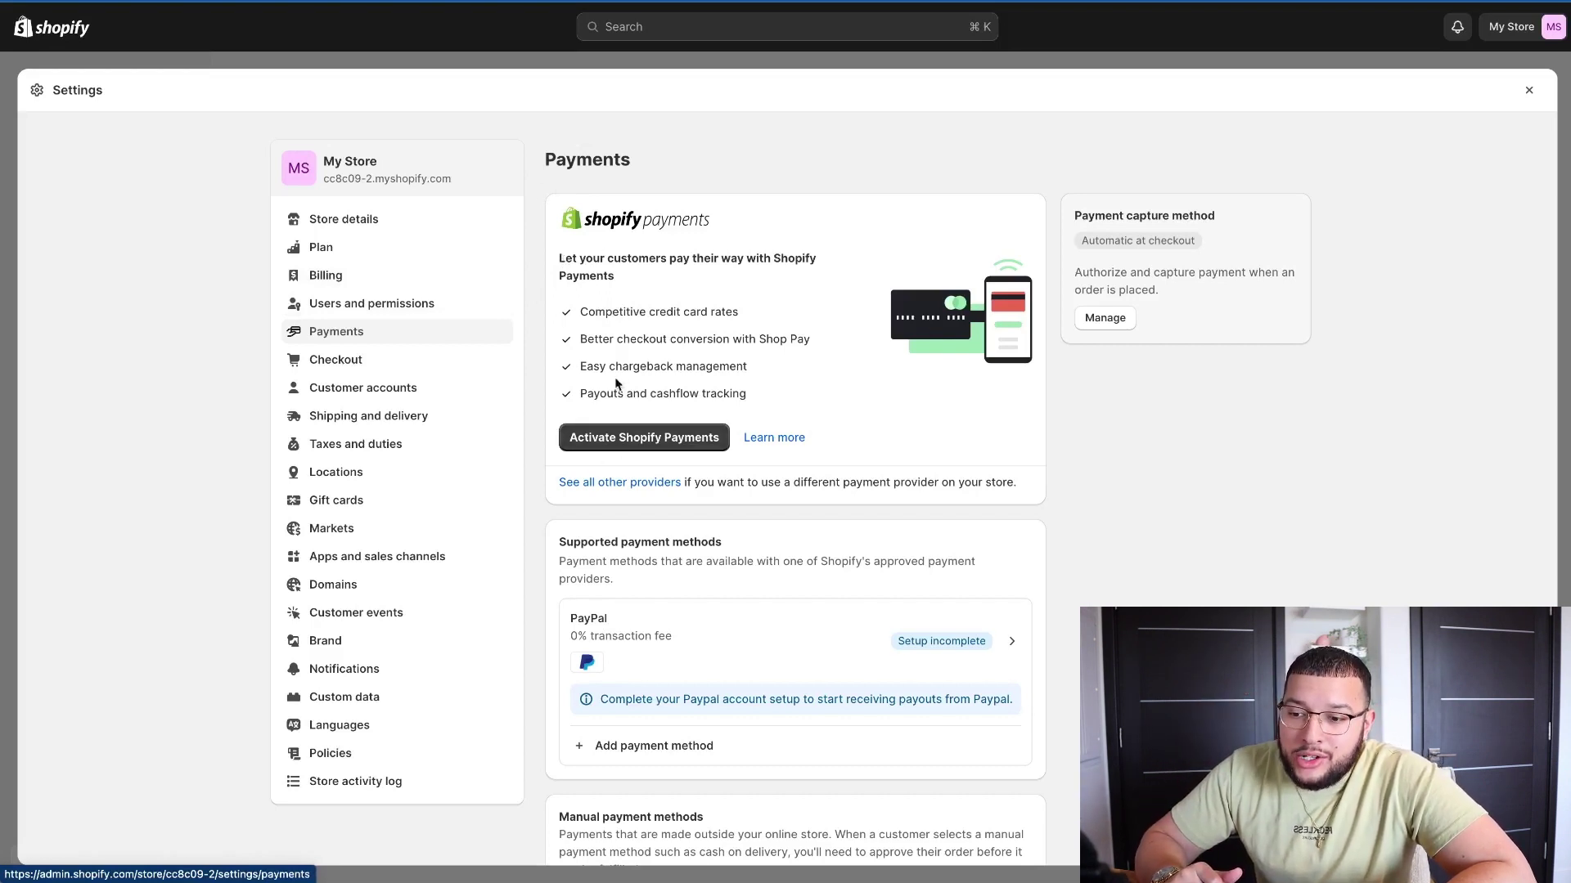
scroll(622, 388, "down", 2)
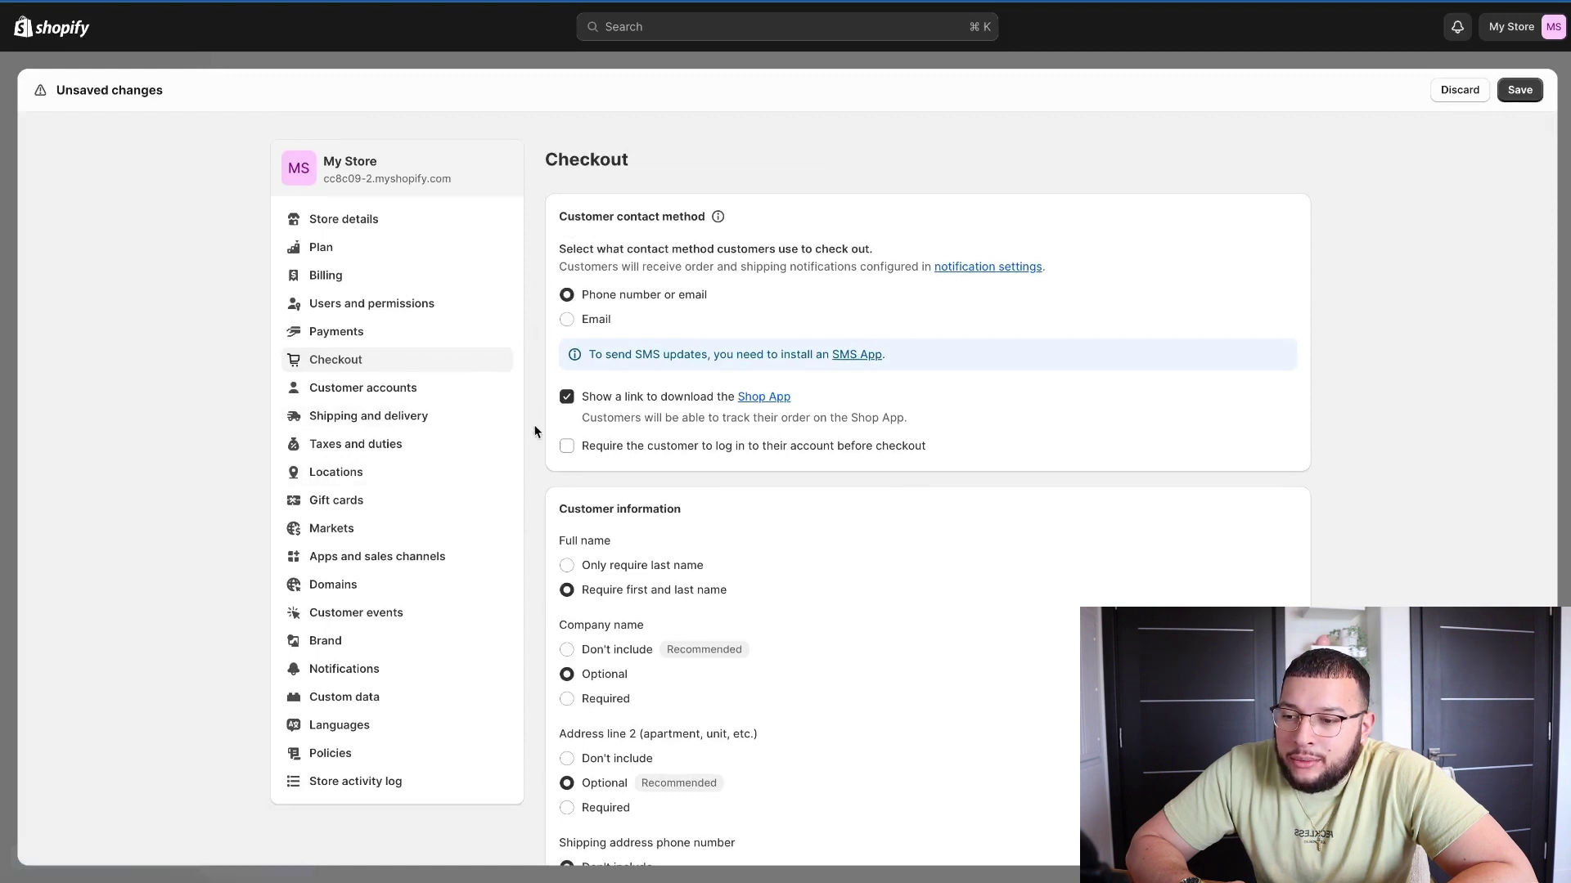
Step: Review the checkout options for contact method, customer information and marketing, along with the customer accounts settings
scroll(534, 429, "down", 1)
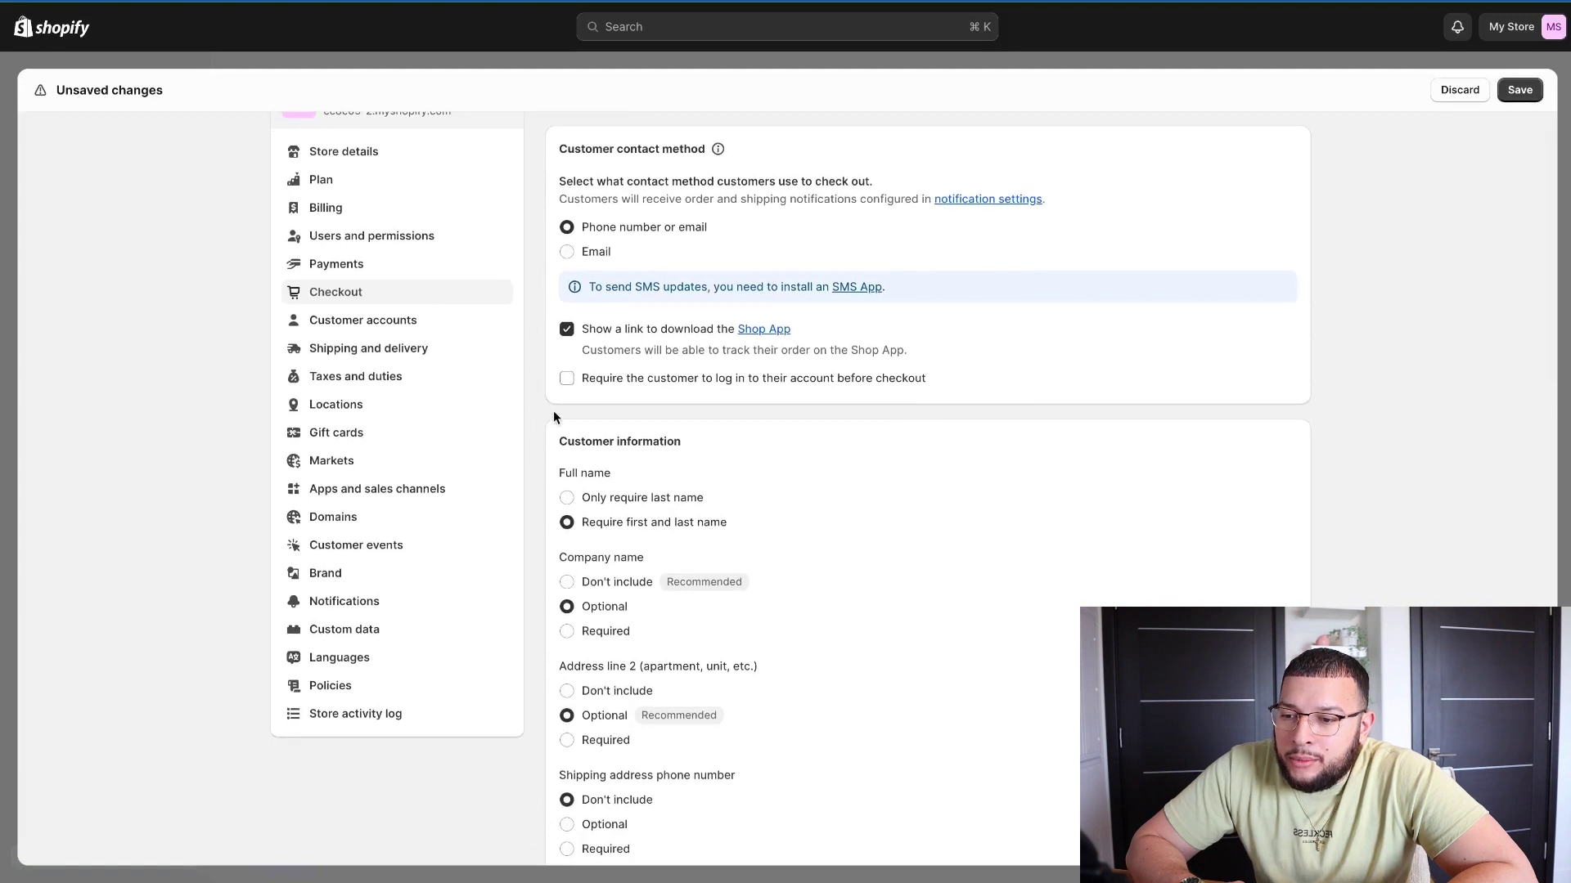
scroll(532, 438, "down", 1)
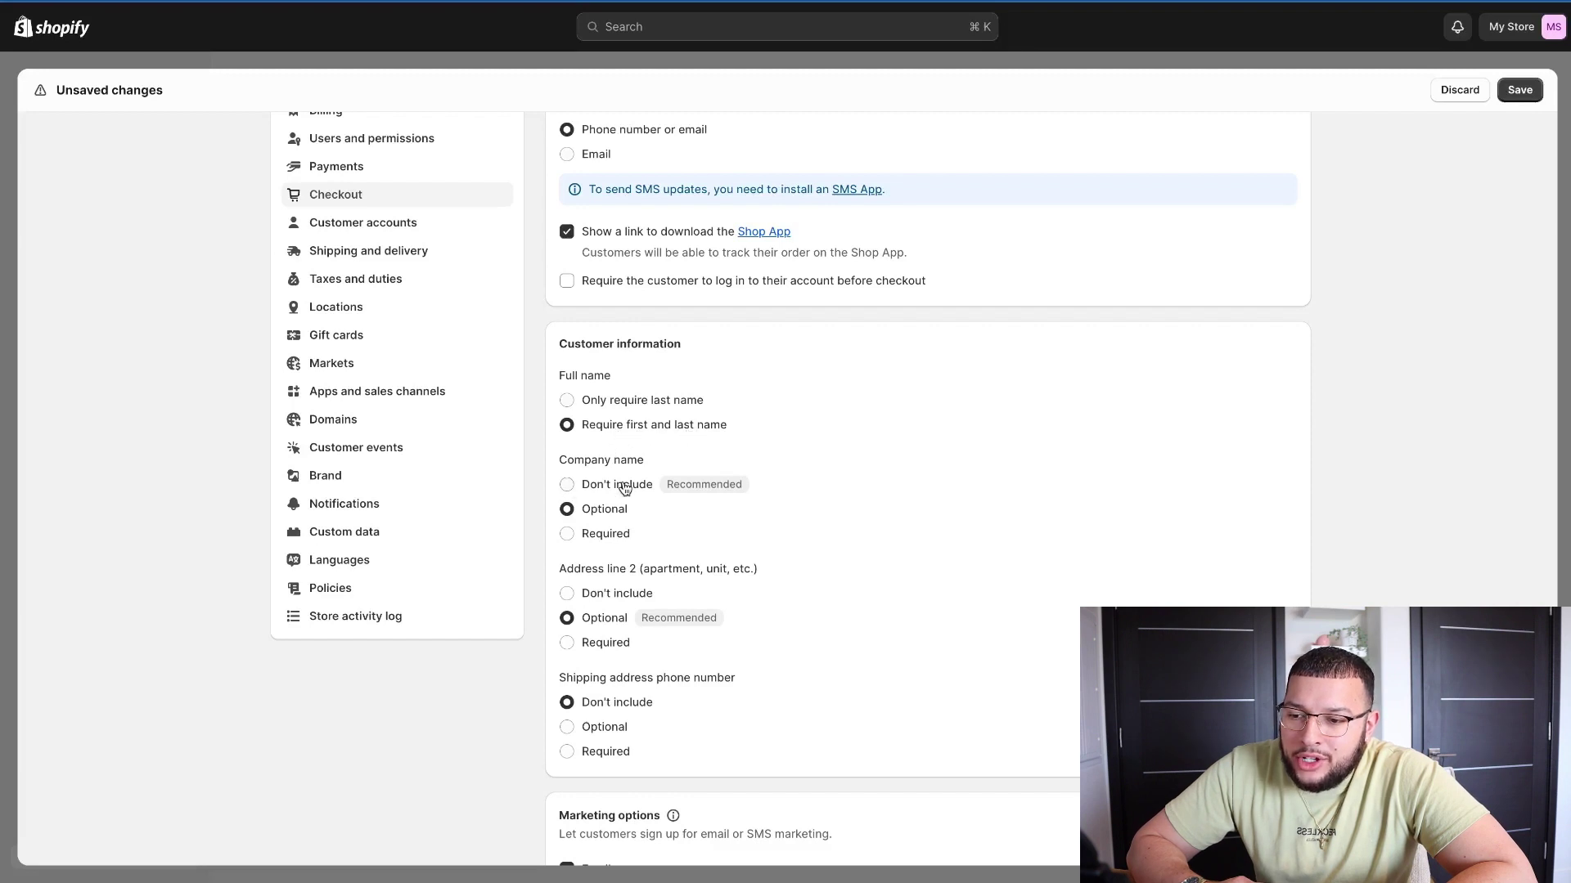
scroll(624, 488, "down", 1)
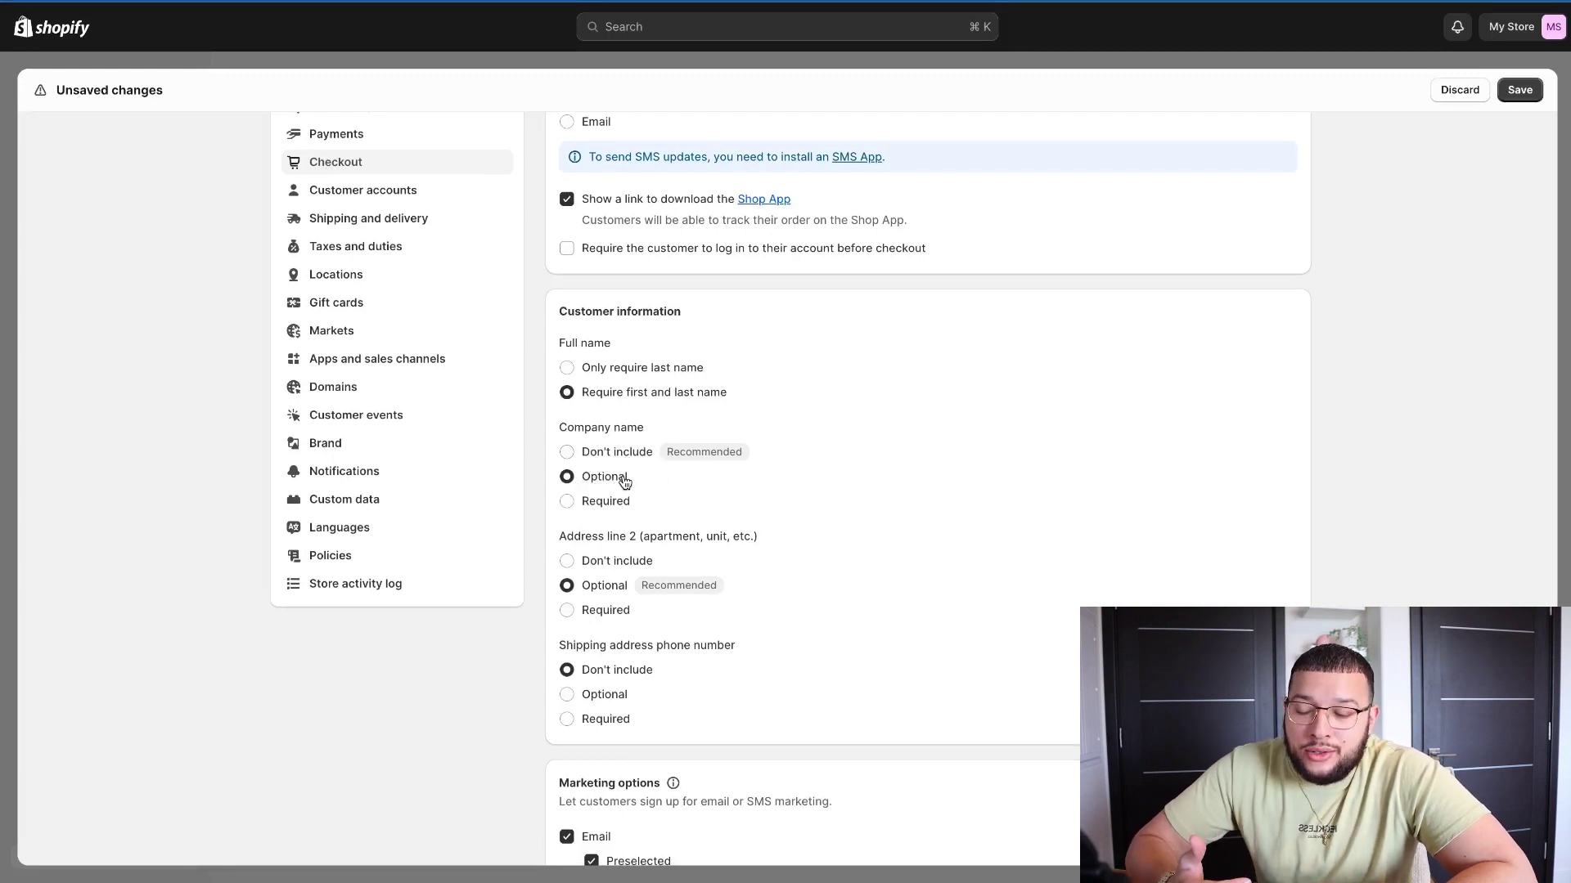
scroll(527, 525, "down", 4)
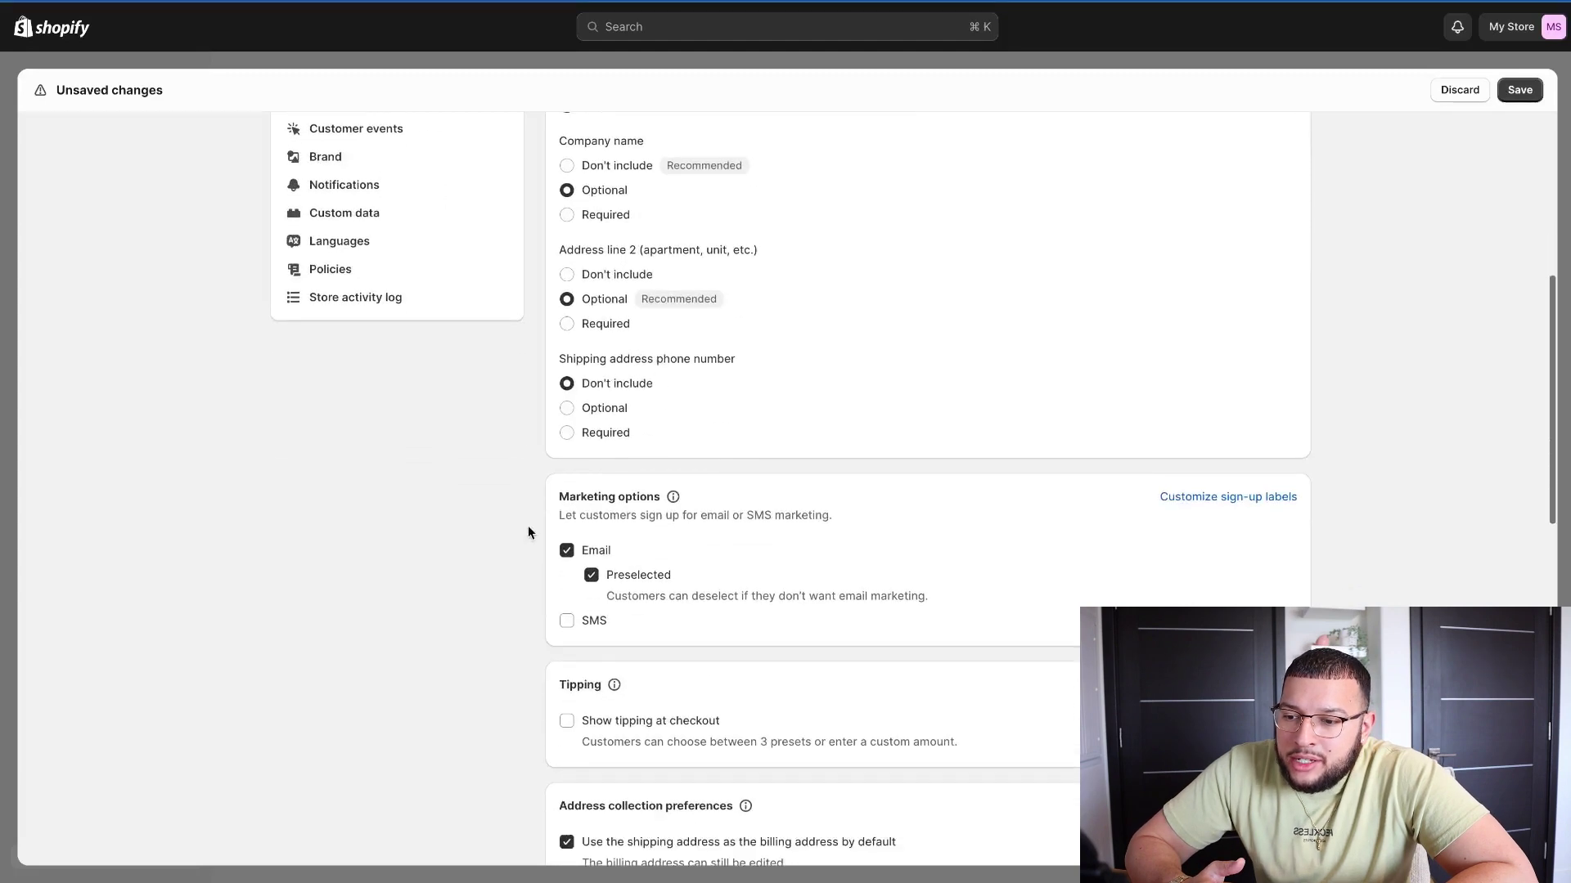
scroll(528, 533, "down", 1)
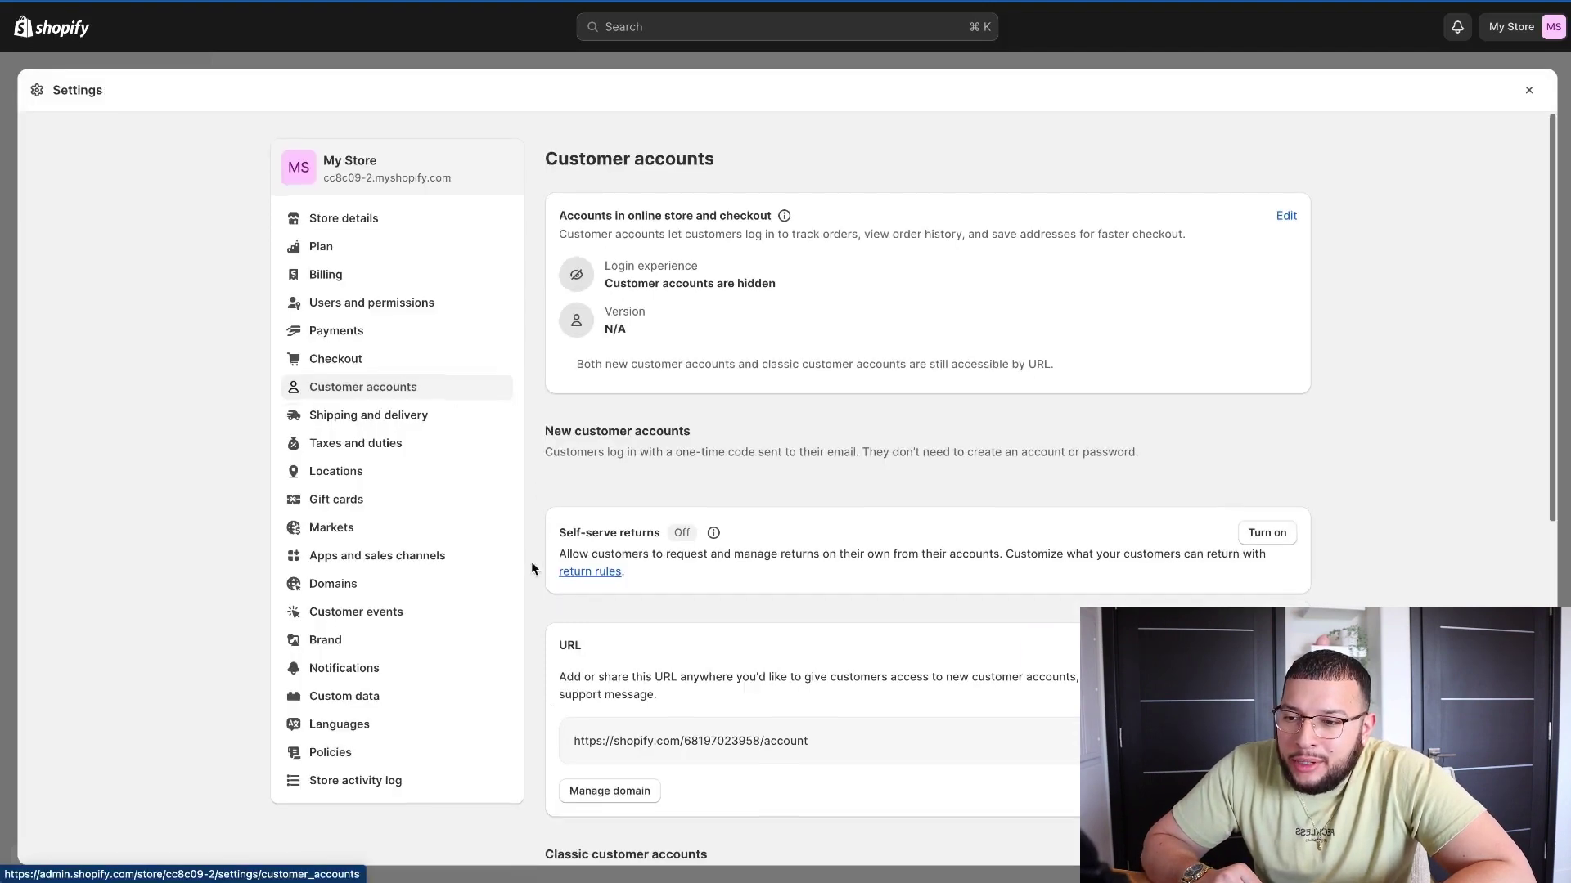
scroll(532, 561, "down", 5)
scroll(532, 561, "up", 5)
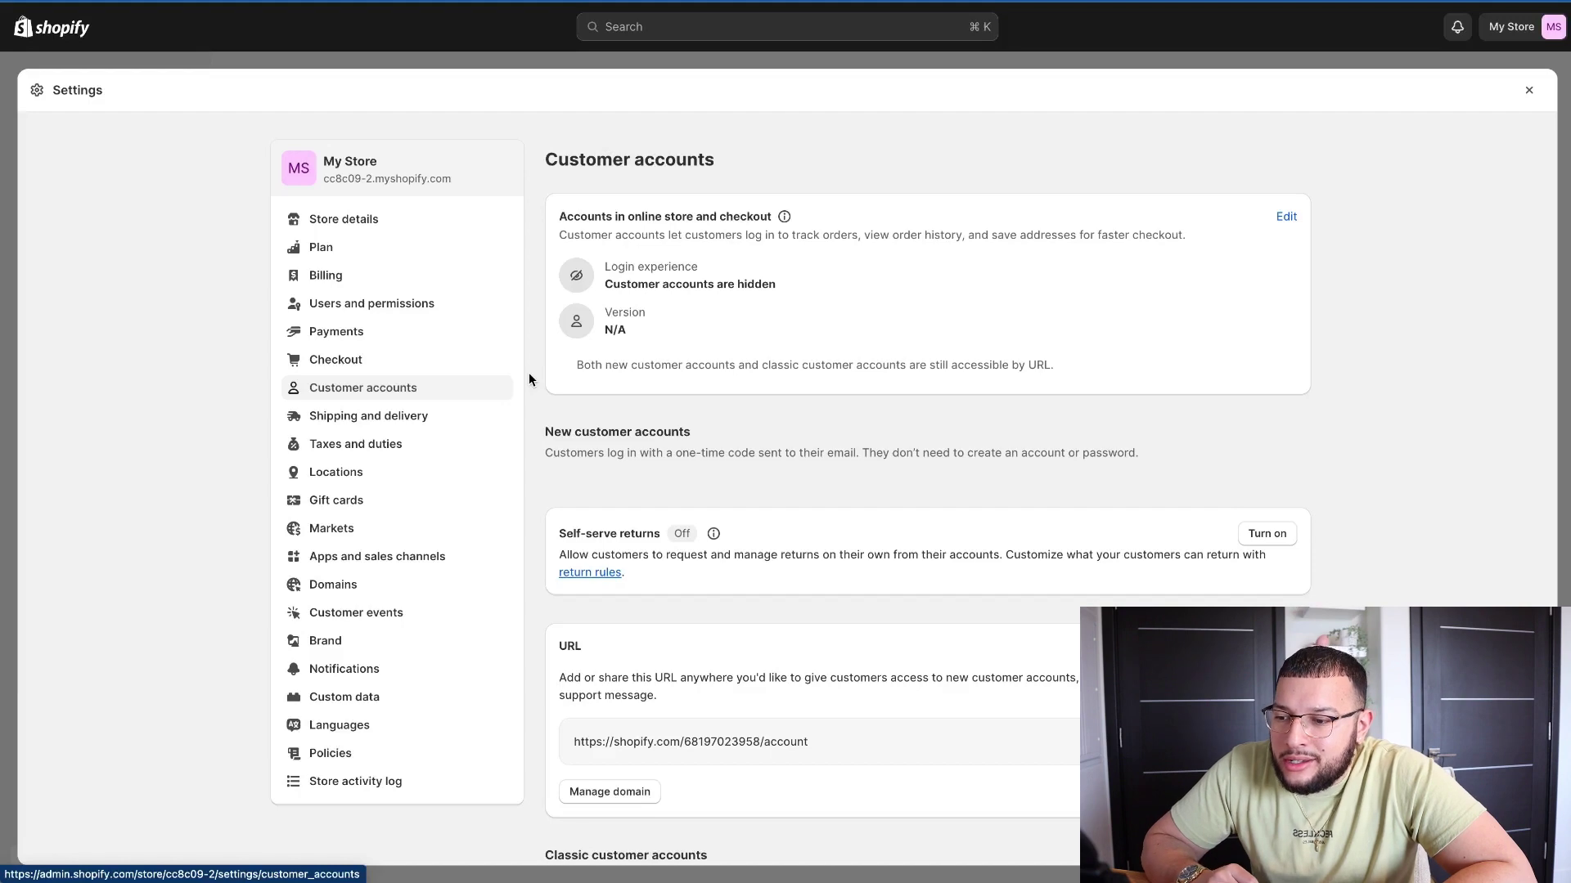
Step: Open the general shipping profile and delete all Economy and Standard rates from the Domestic zone
left_click(530, 415)
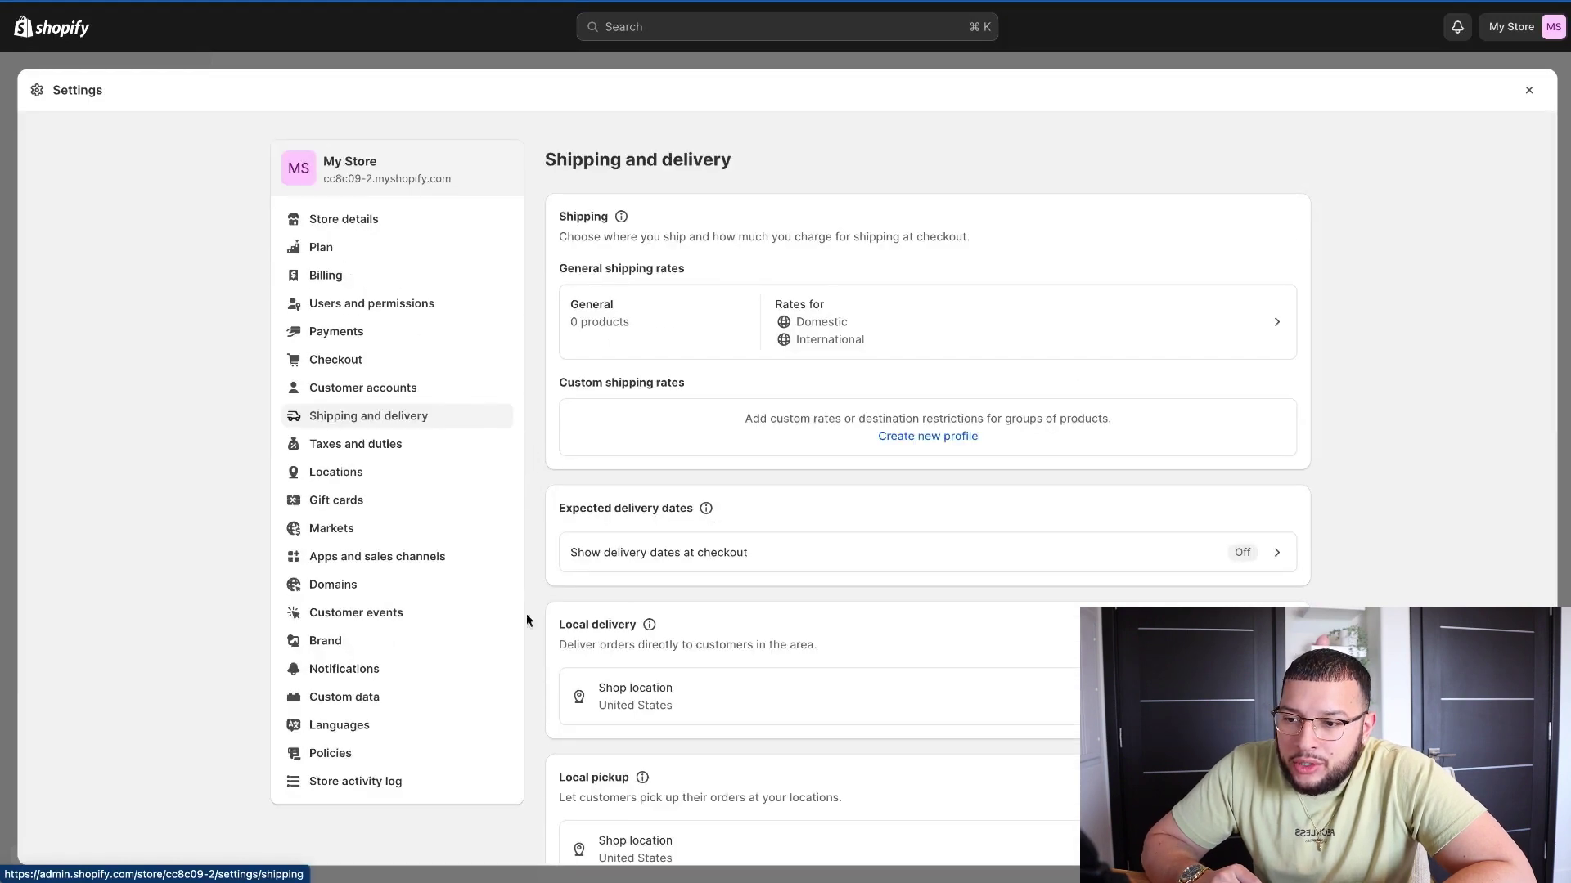
left_click(716, 353)
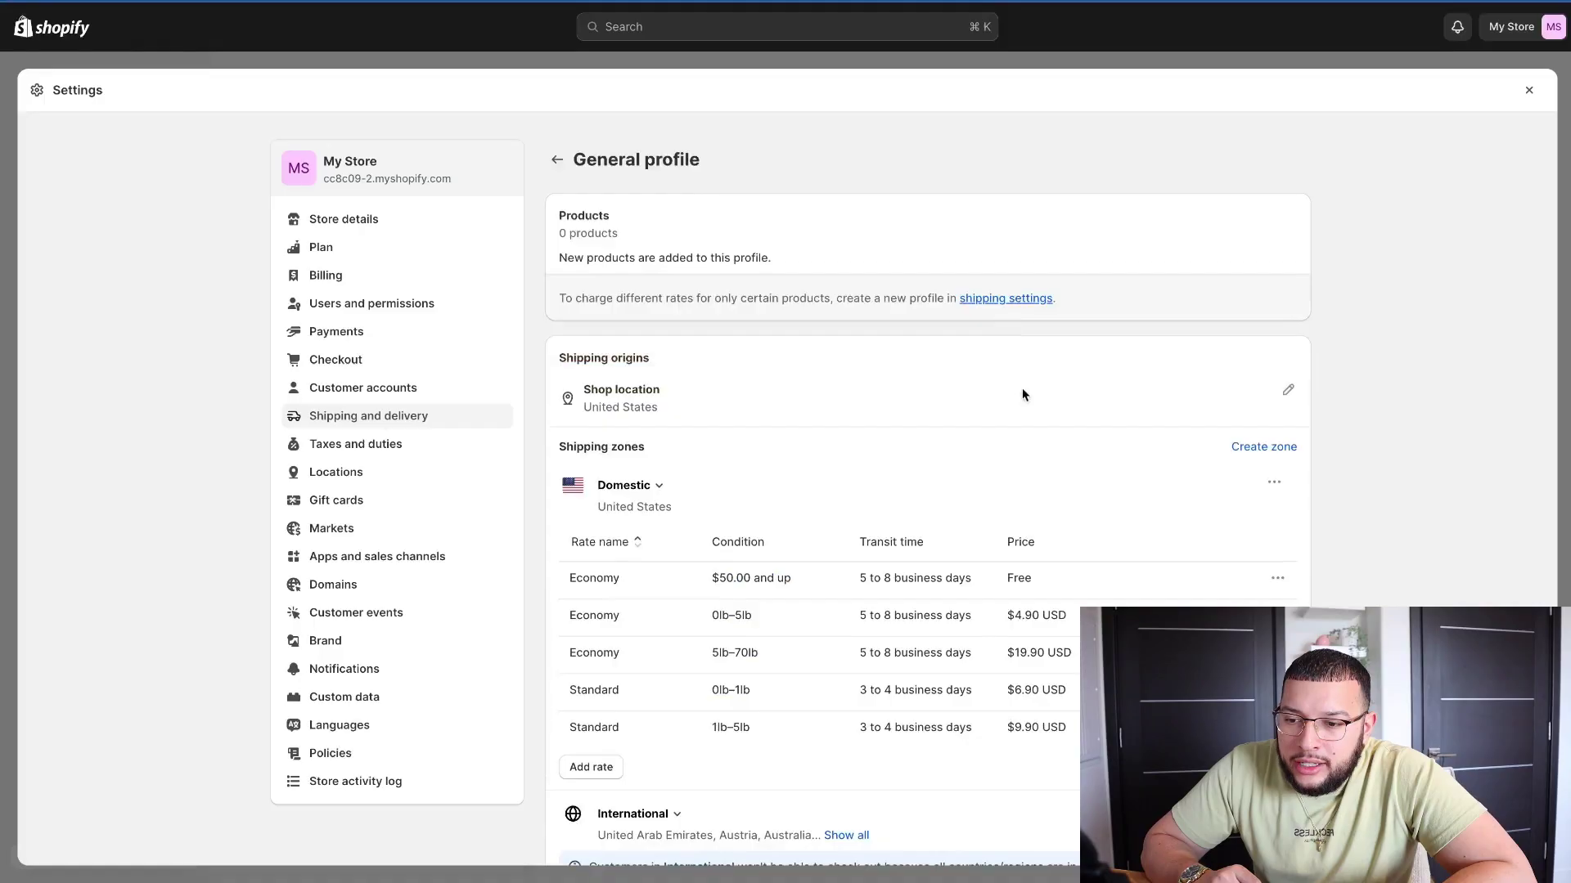
scroll(1009, 407, "down", 3)
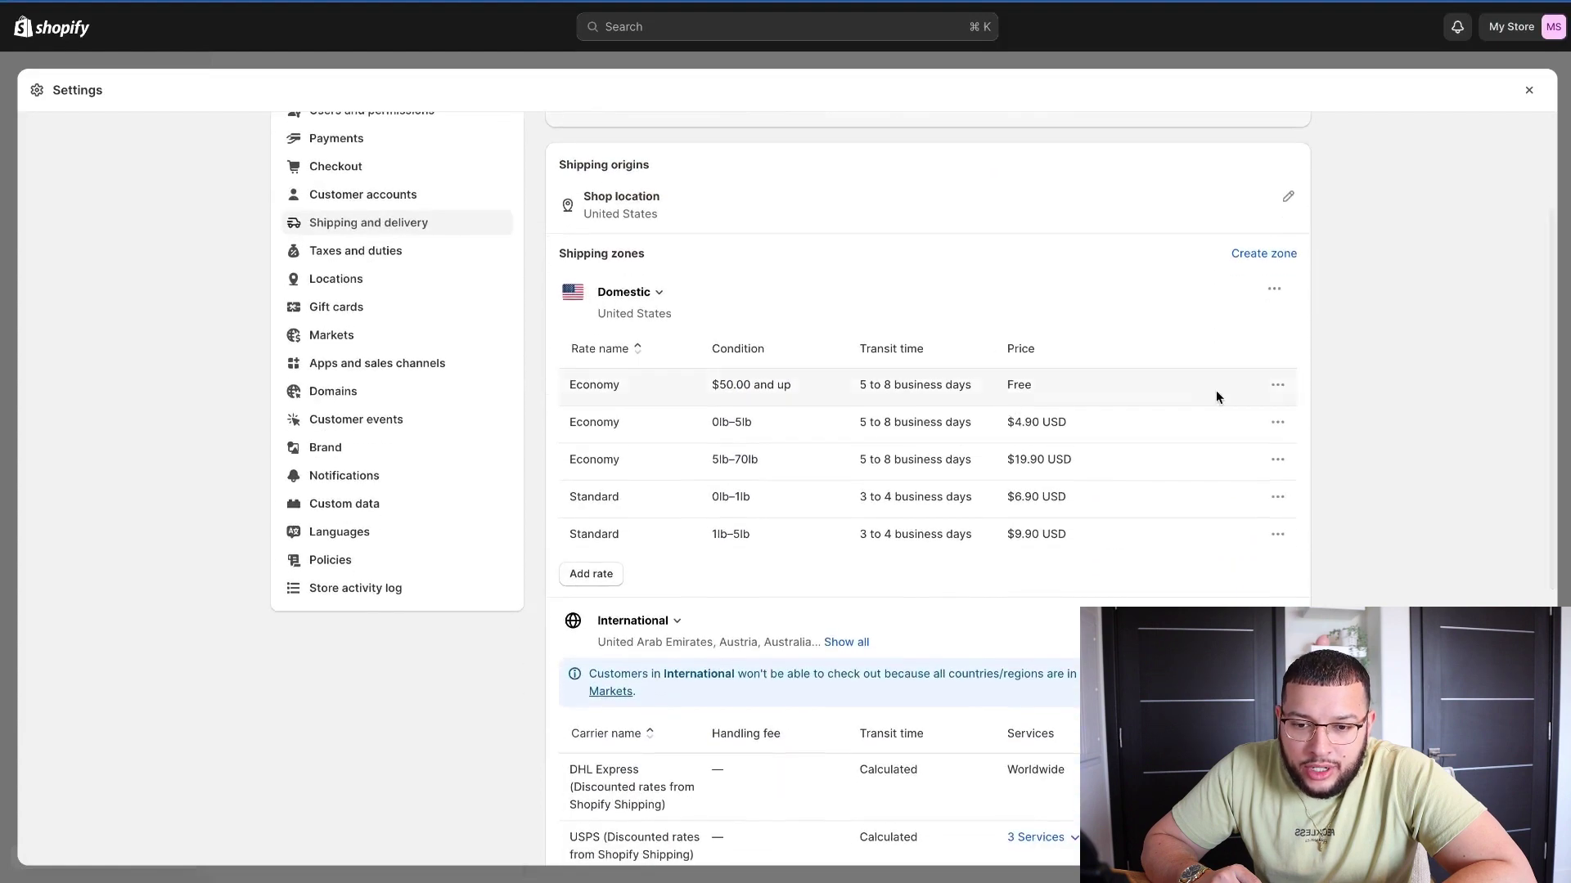
left_click(1276, 388)
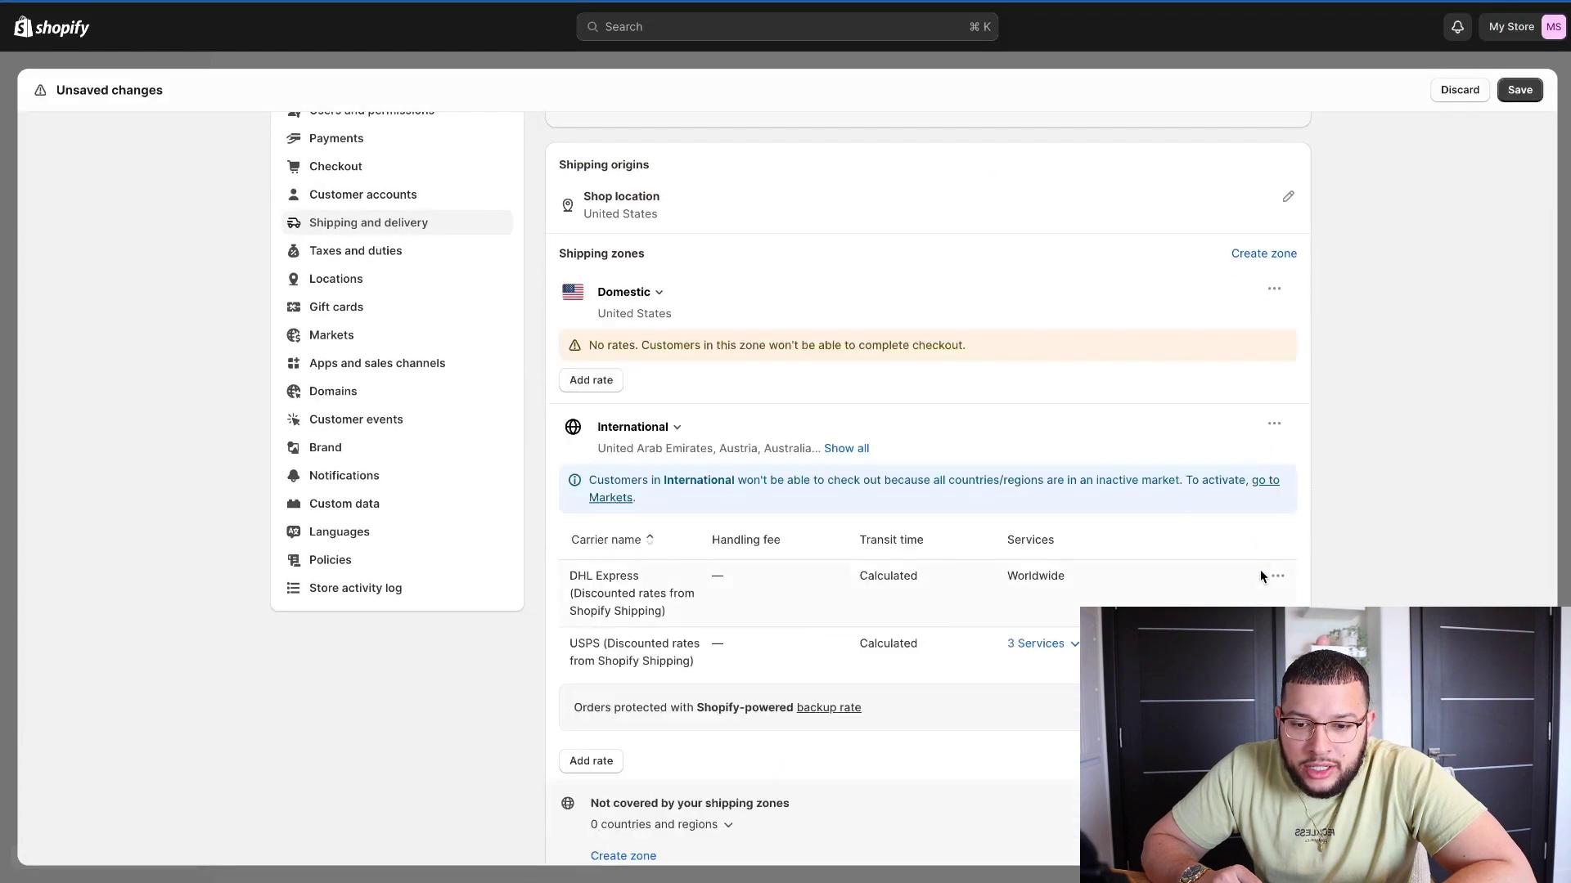
Step: Delete the DHL Express and USPS carrier rates from the International shipping zone
scroll(1264, 591, "down", 1)
left_click(1277, 525)
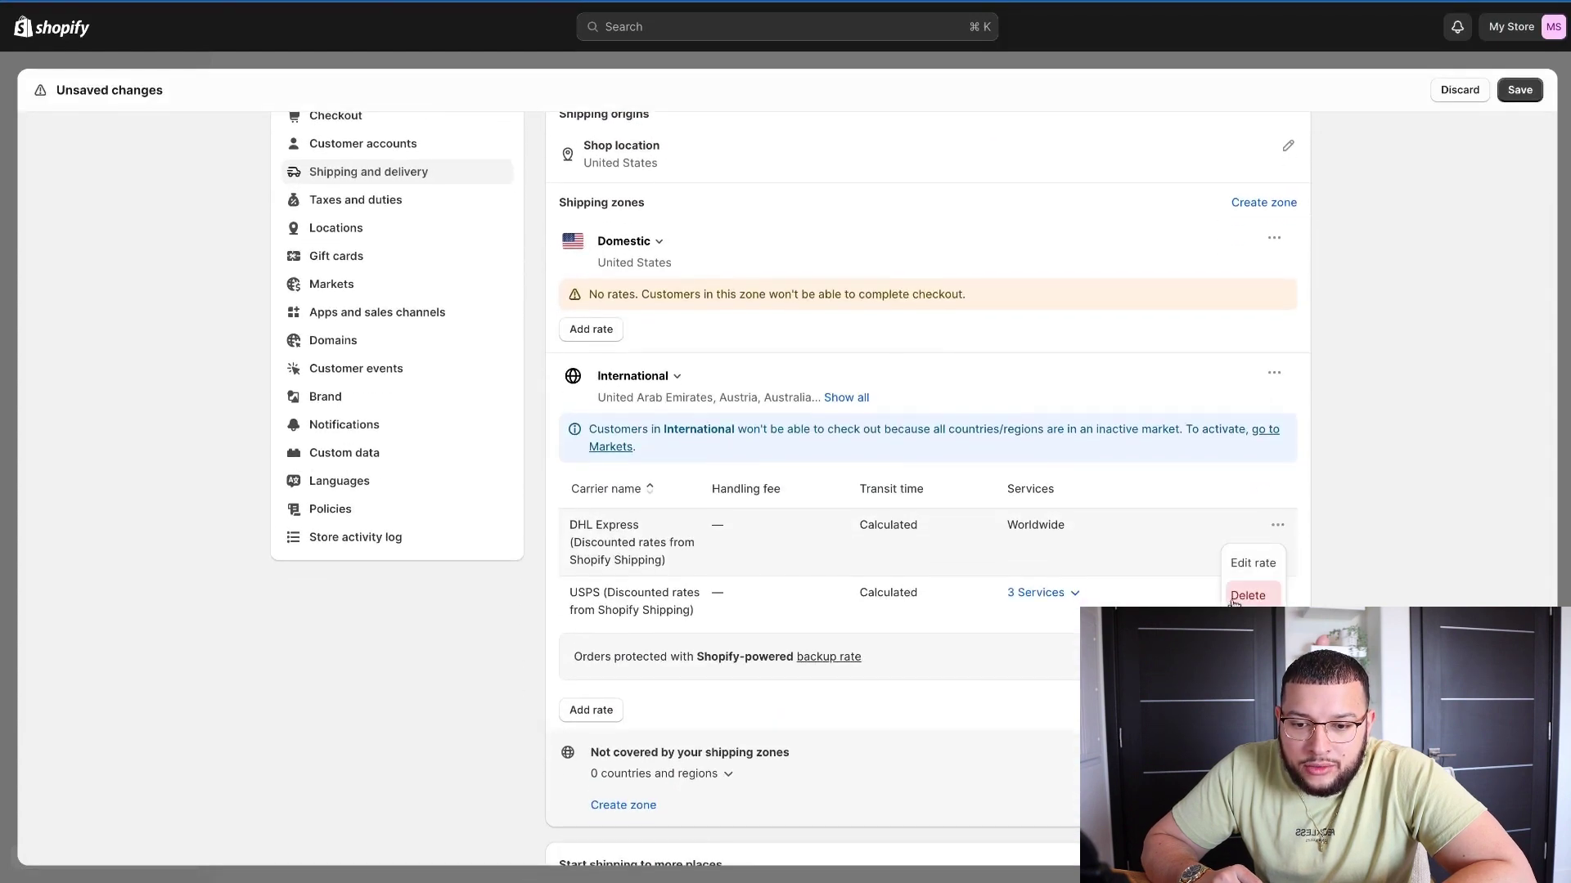
left_click(1249, 595)
left_click(1249, 595)
Step: Add a custom flat rate with no transit time to the Domestic zone, named Free Standard Shipping and priced at $0.00
scroll(978, 463, "up", 2)
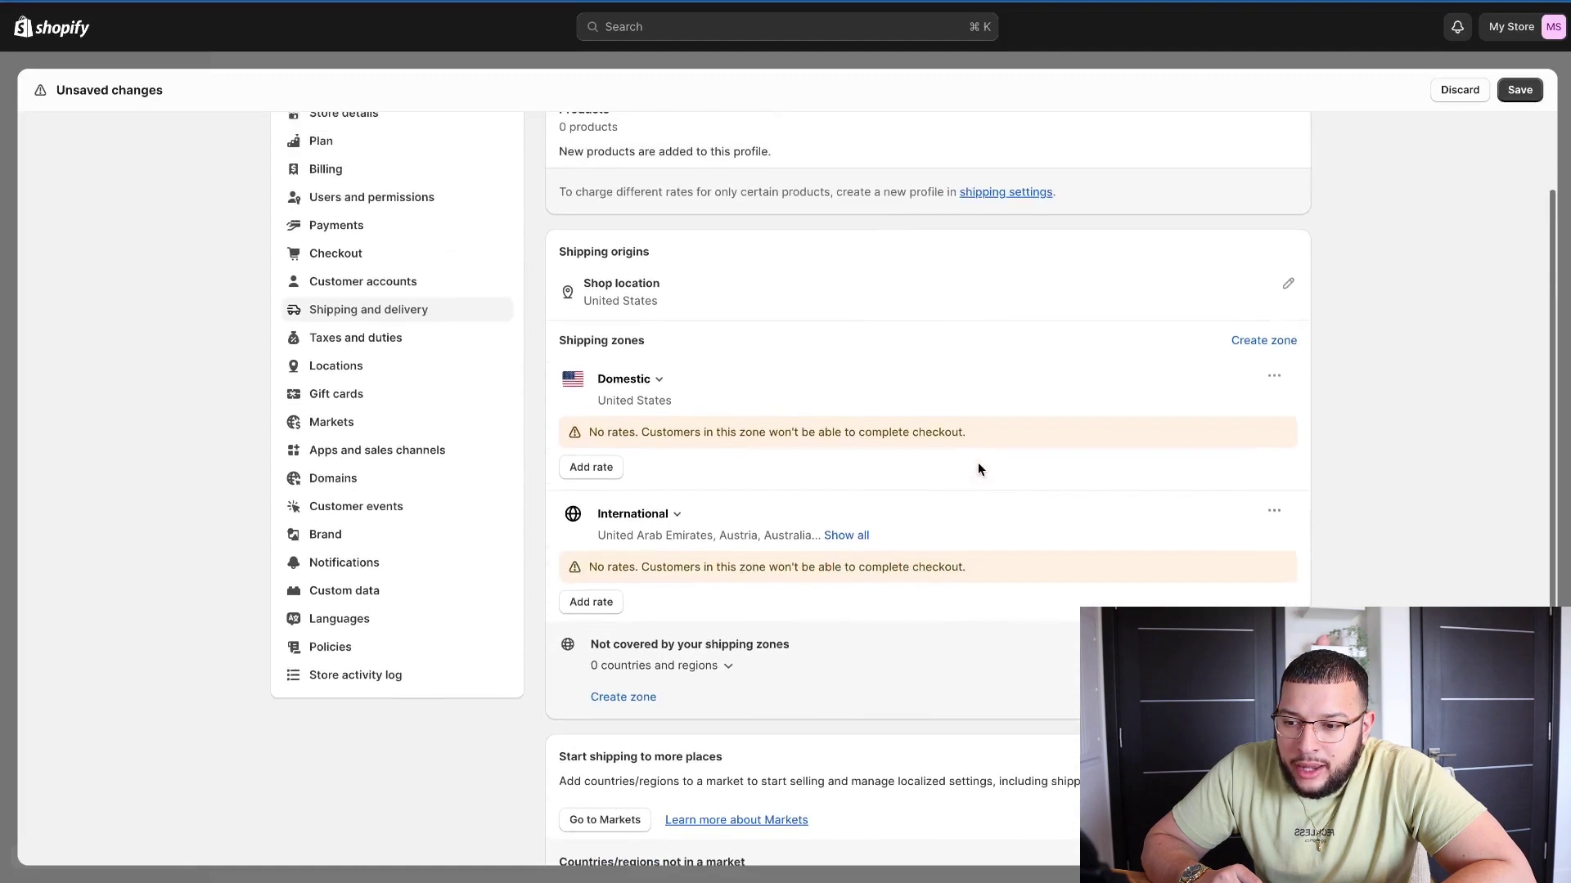
left_click(590, 467)
left_click(638, 429)
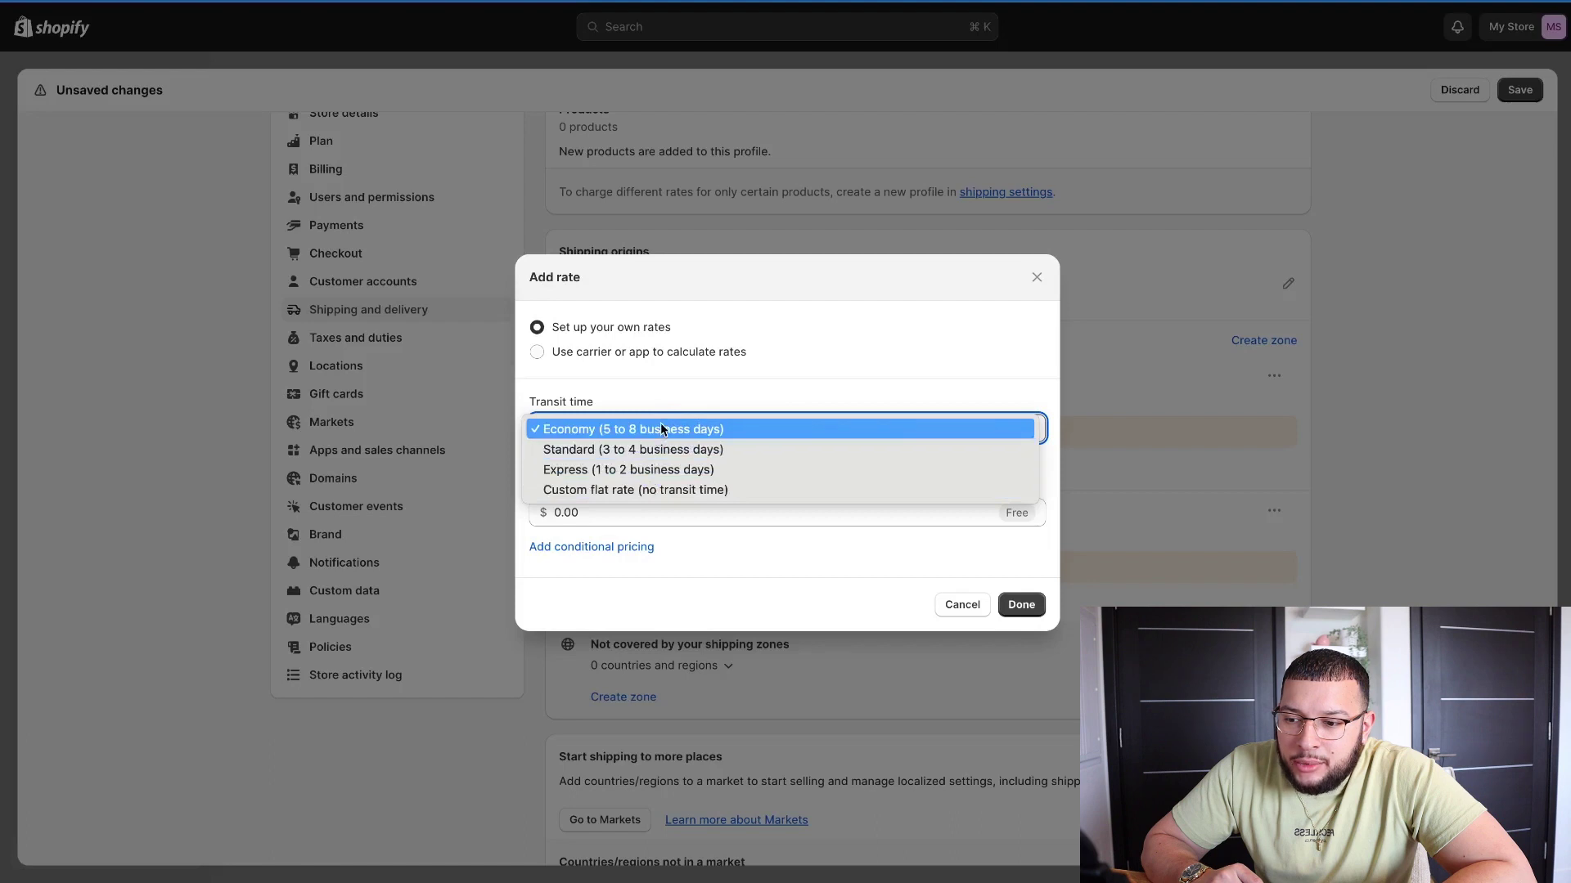
left_click(650, 490)
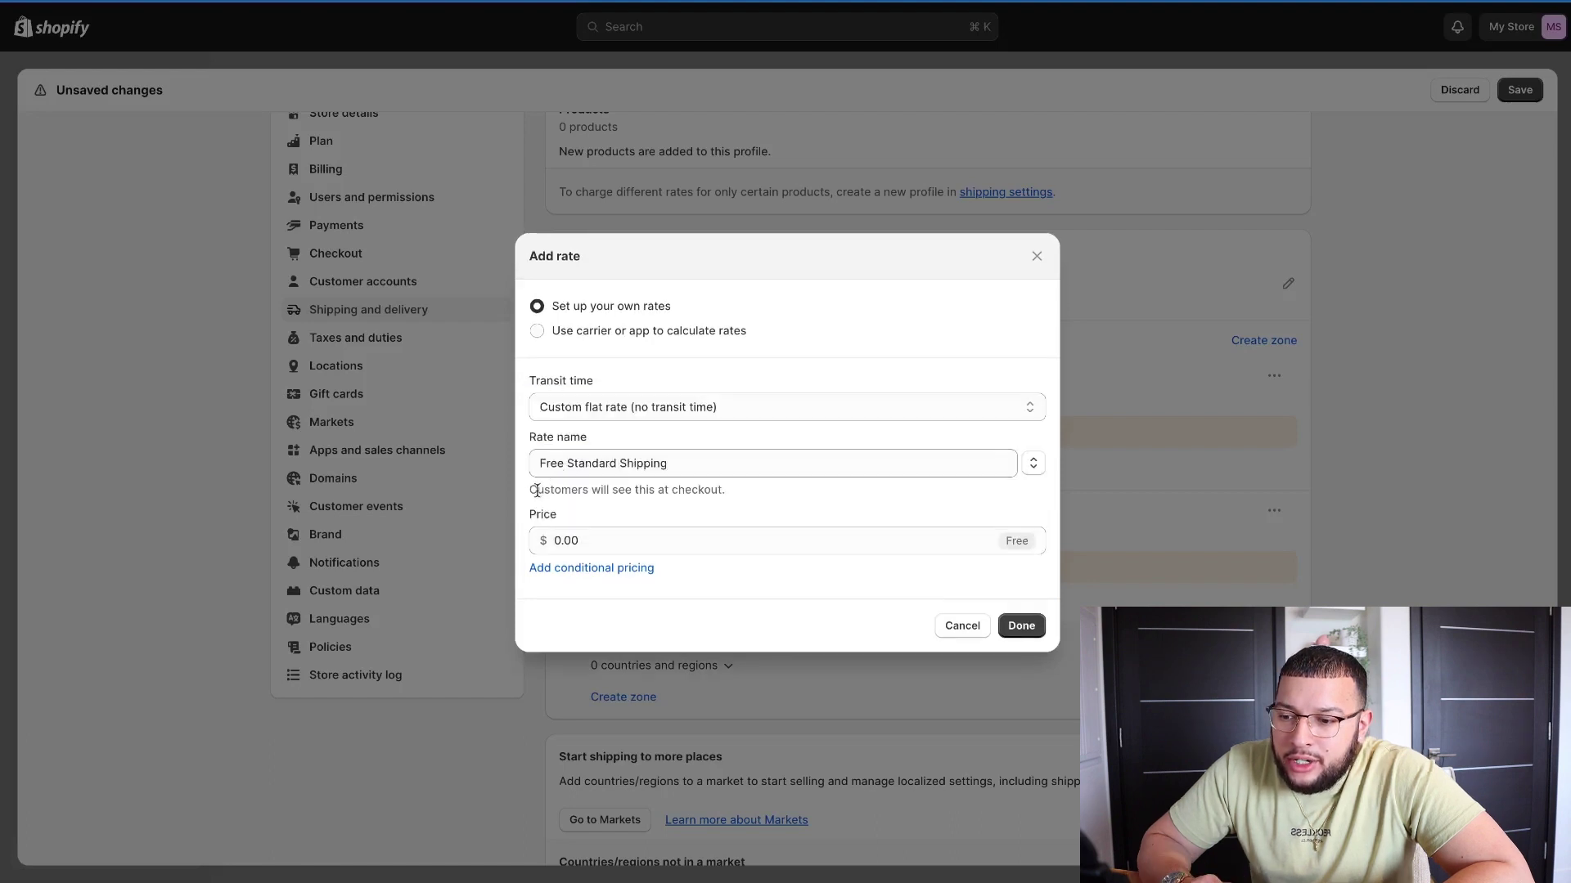
left_click(566, 470)
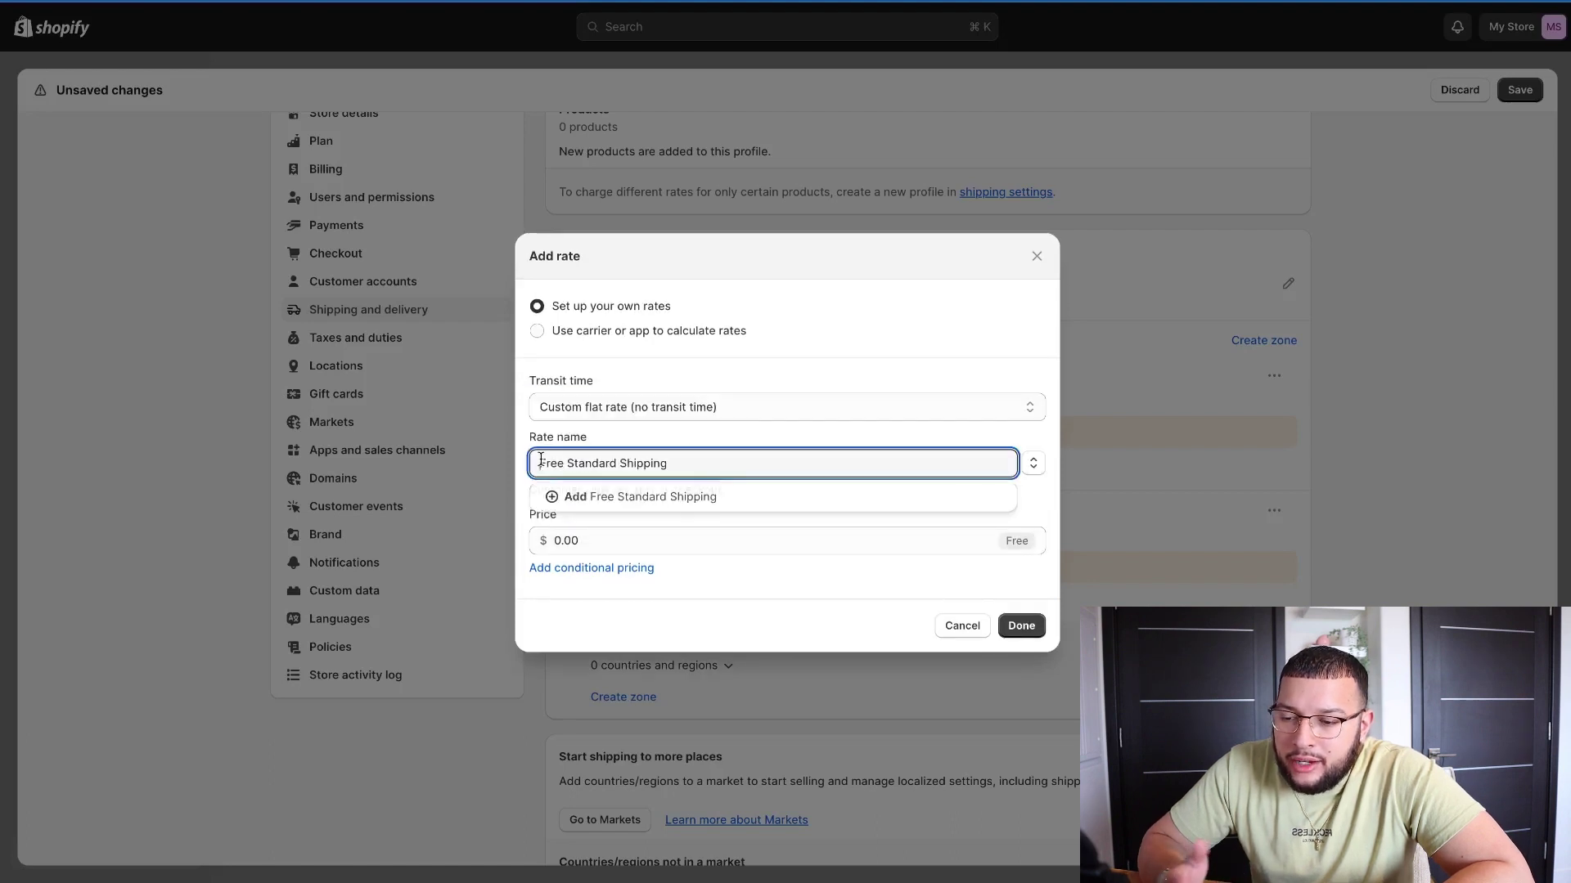
left_click_drag(540, 463, 684, 456)
left_click(688, 456)
left_click(690, 446)
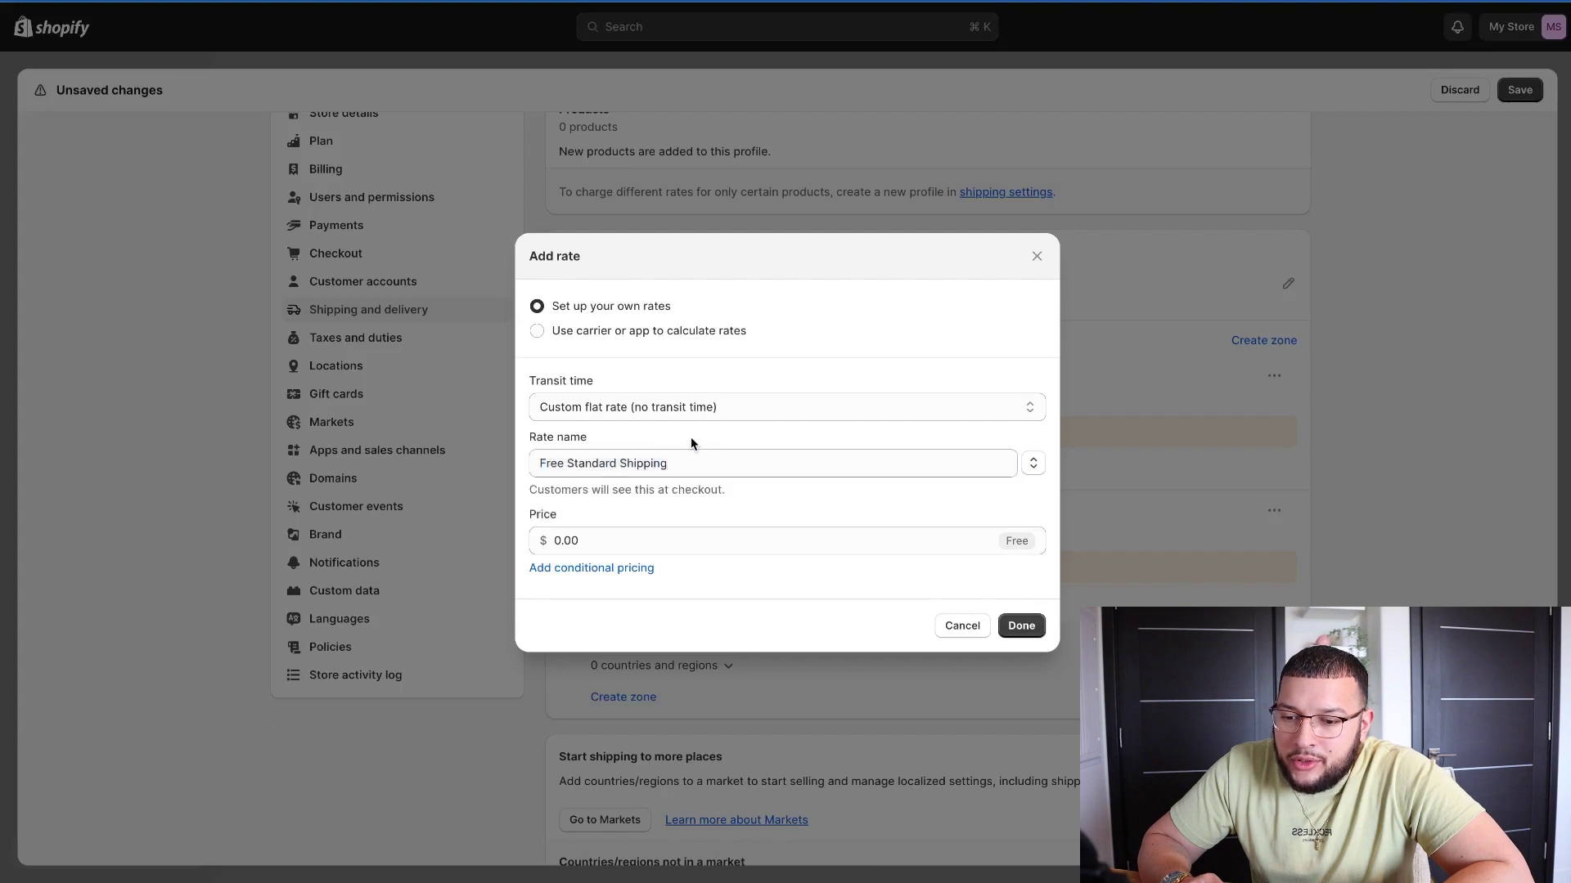
left_click(624, 540)
left_click(1020, 625)
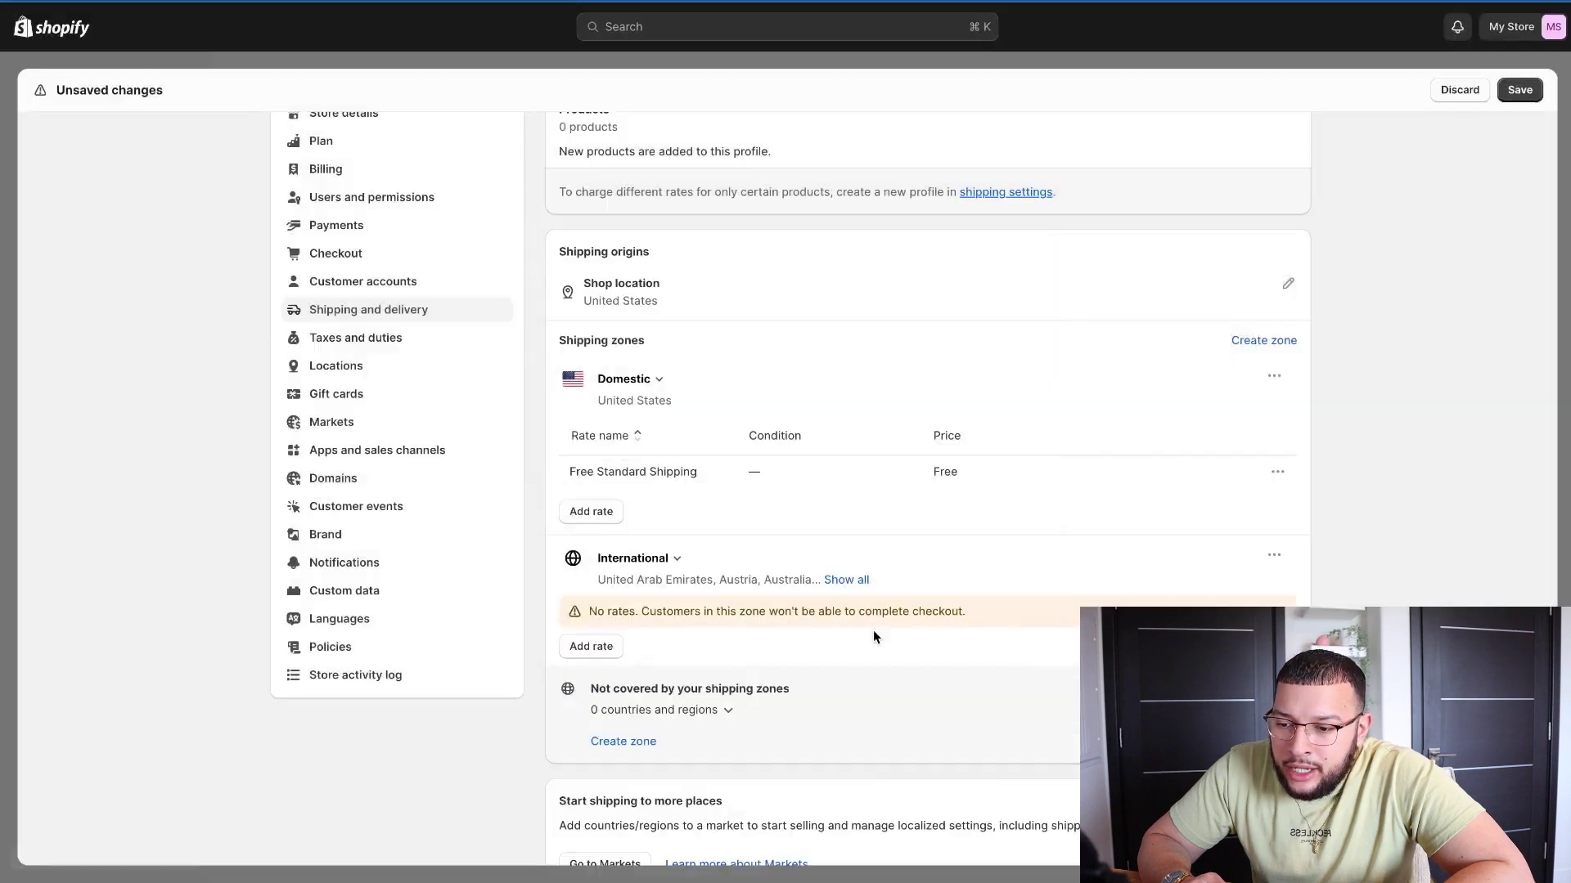
Step: Add a custom flat rate with no transit time to the International zone and name it Free Standard Shipping
scroll(872, 630, "down", 1)
left_click(589, 549)
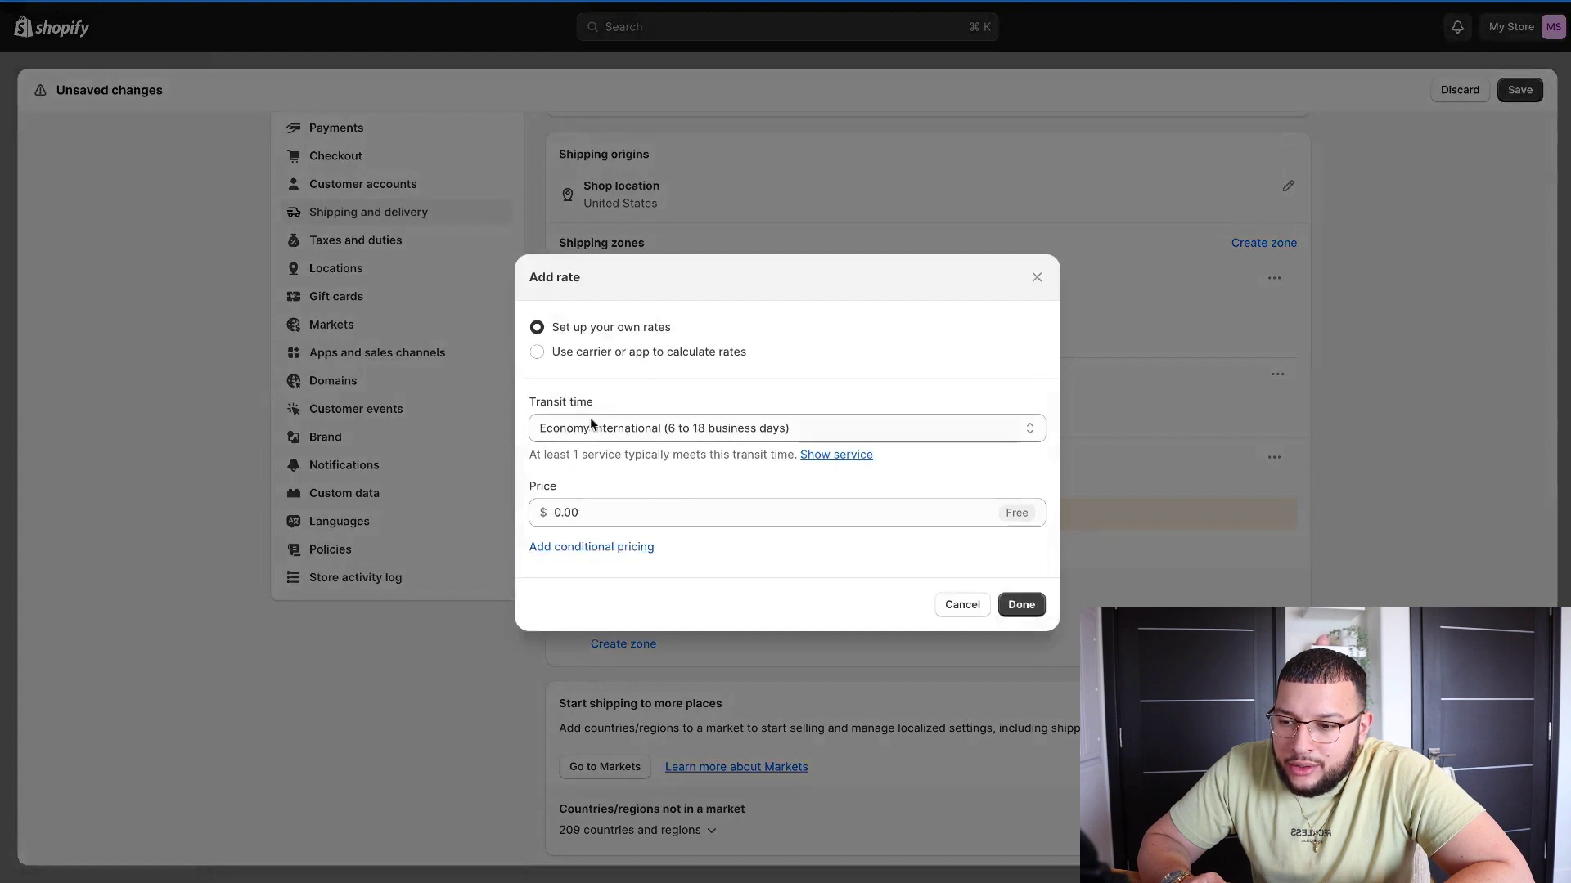
left_click(635, 429)
left_click(616, 491)
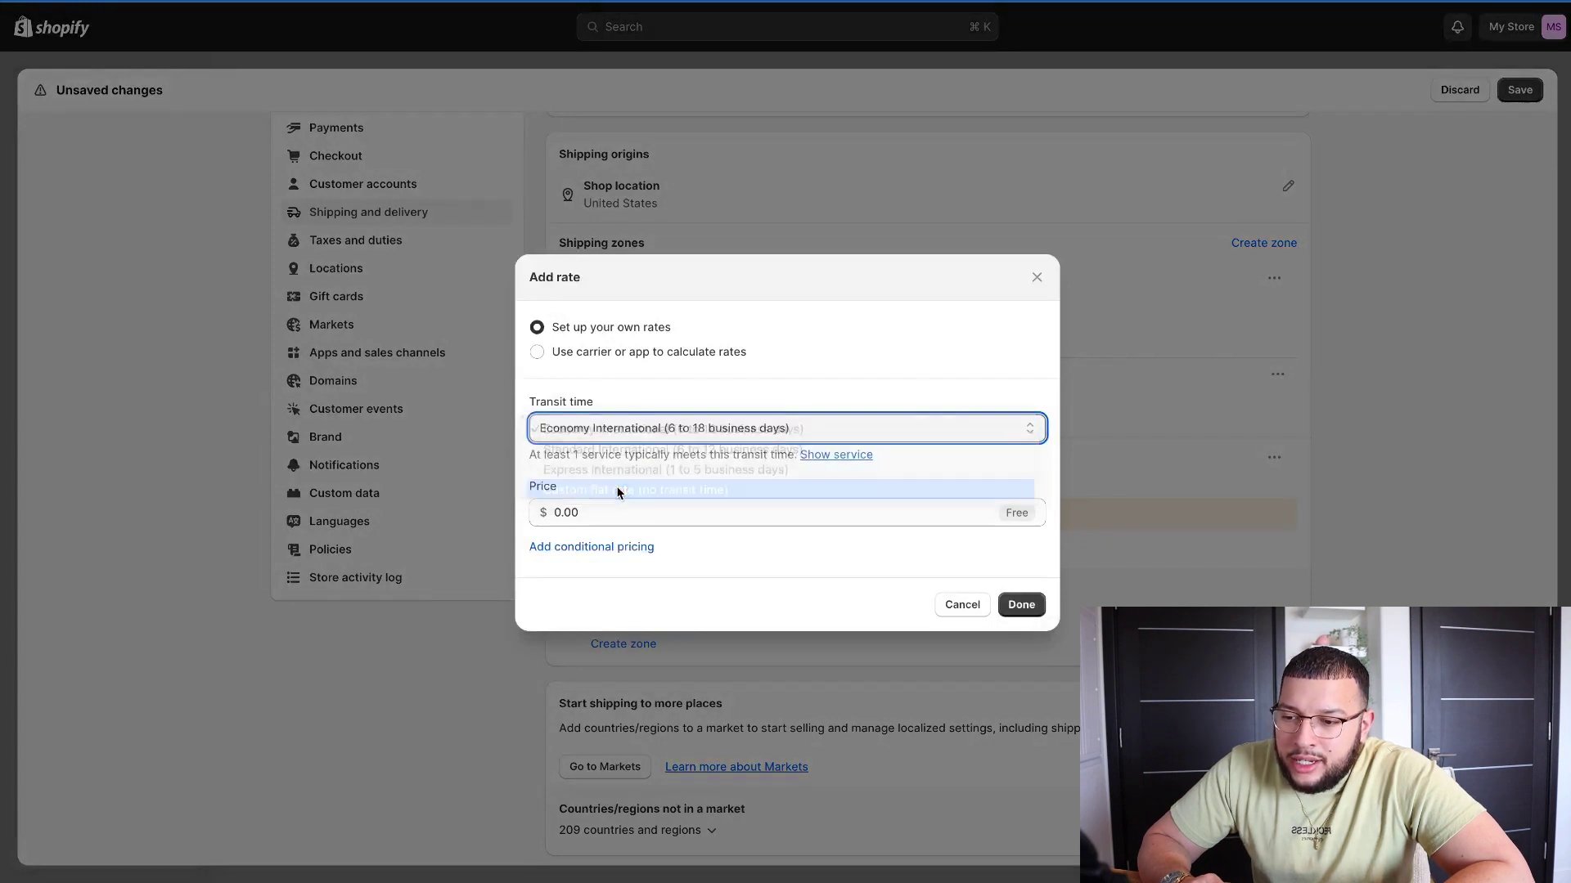
left_click(623, 455)
type("F")
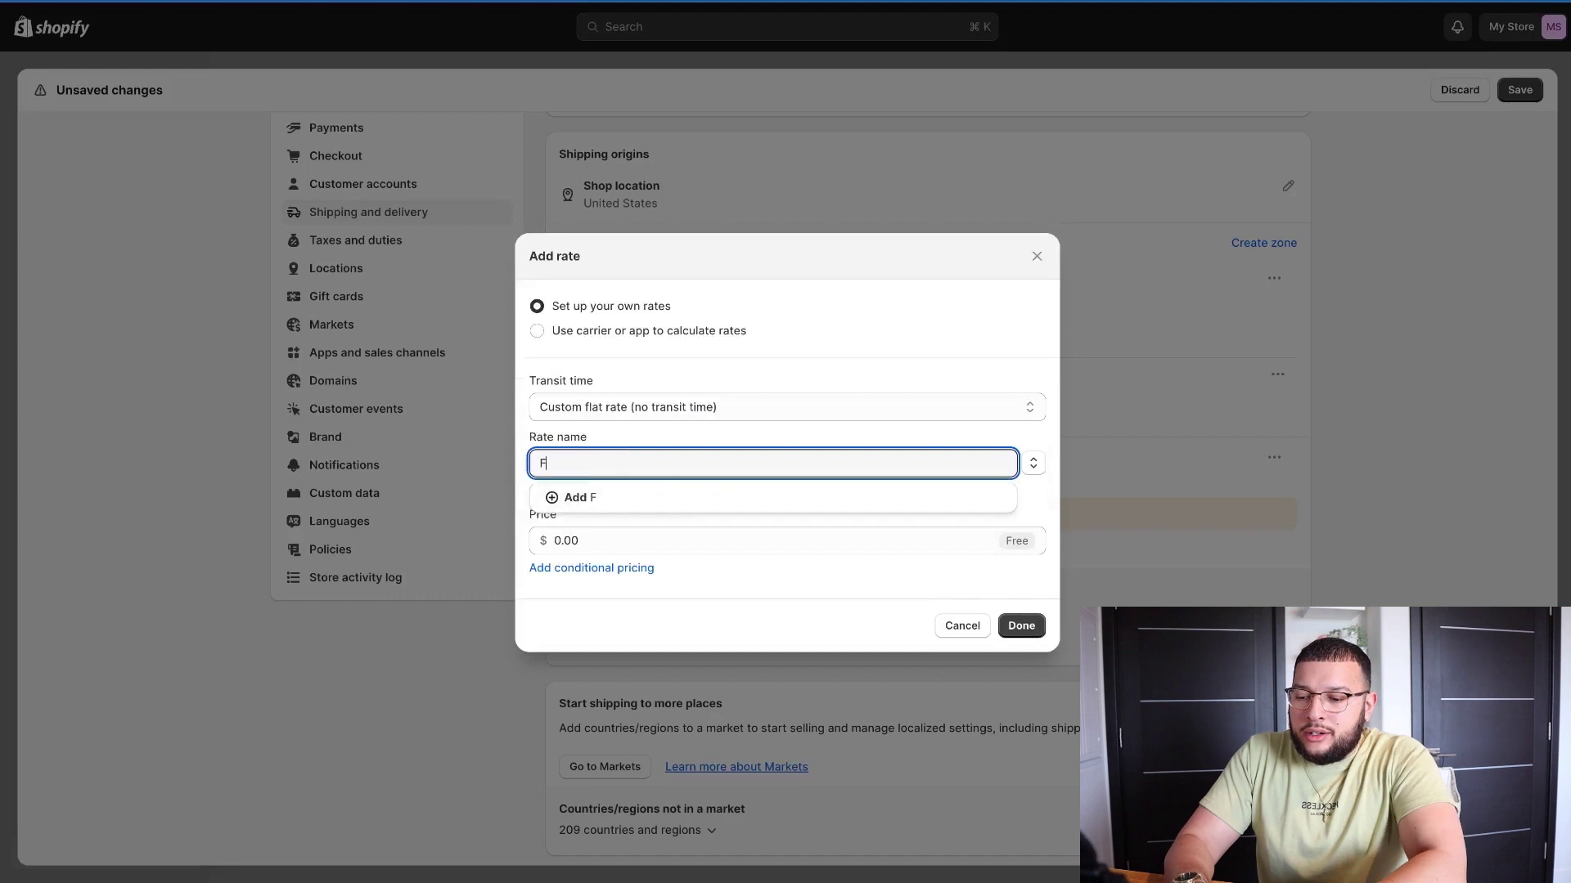
type("ree Standard Shipping")
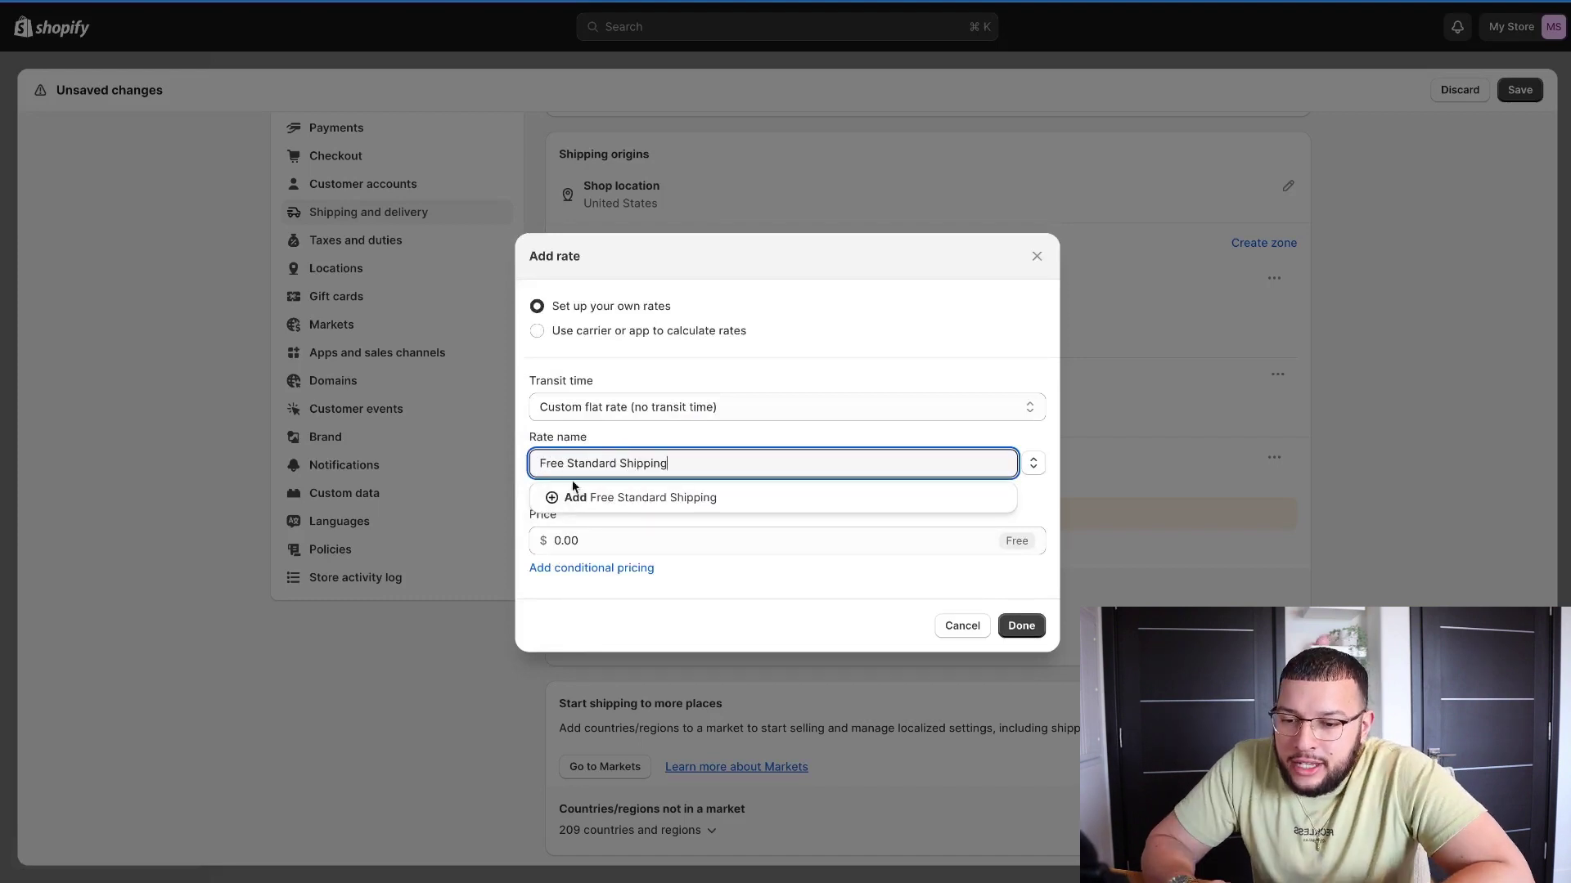
left_click(577, 494)
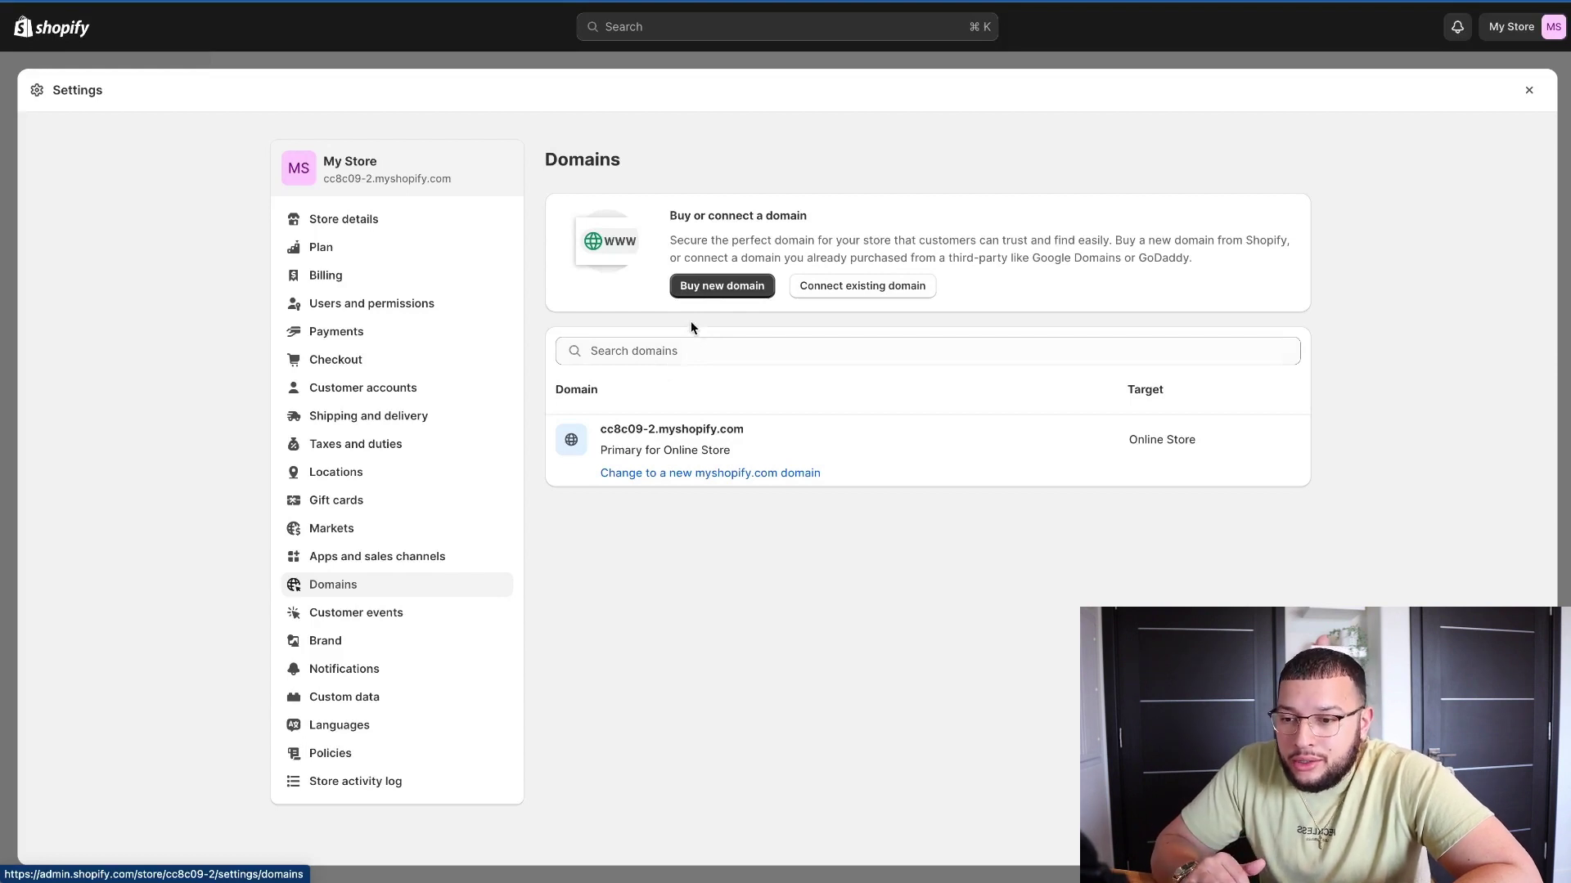
Step: Open the page for buying a new domain from the domain settings
left_click(708, 288)
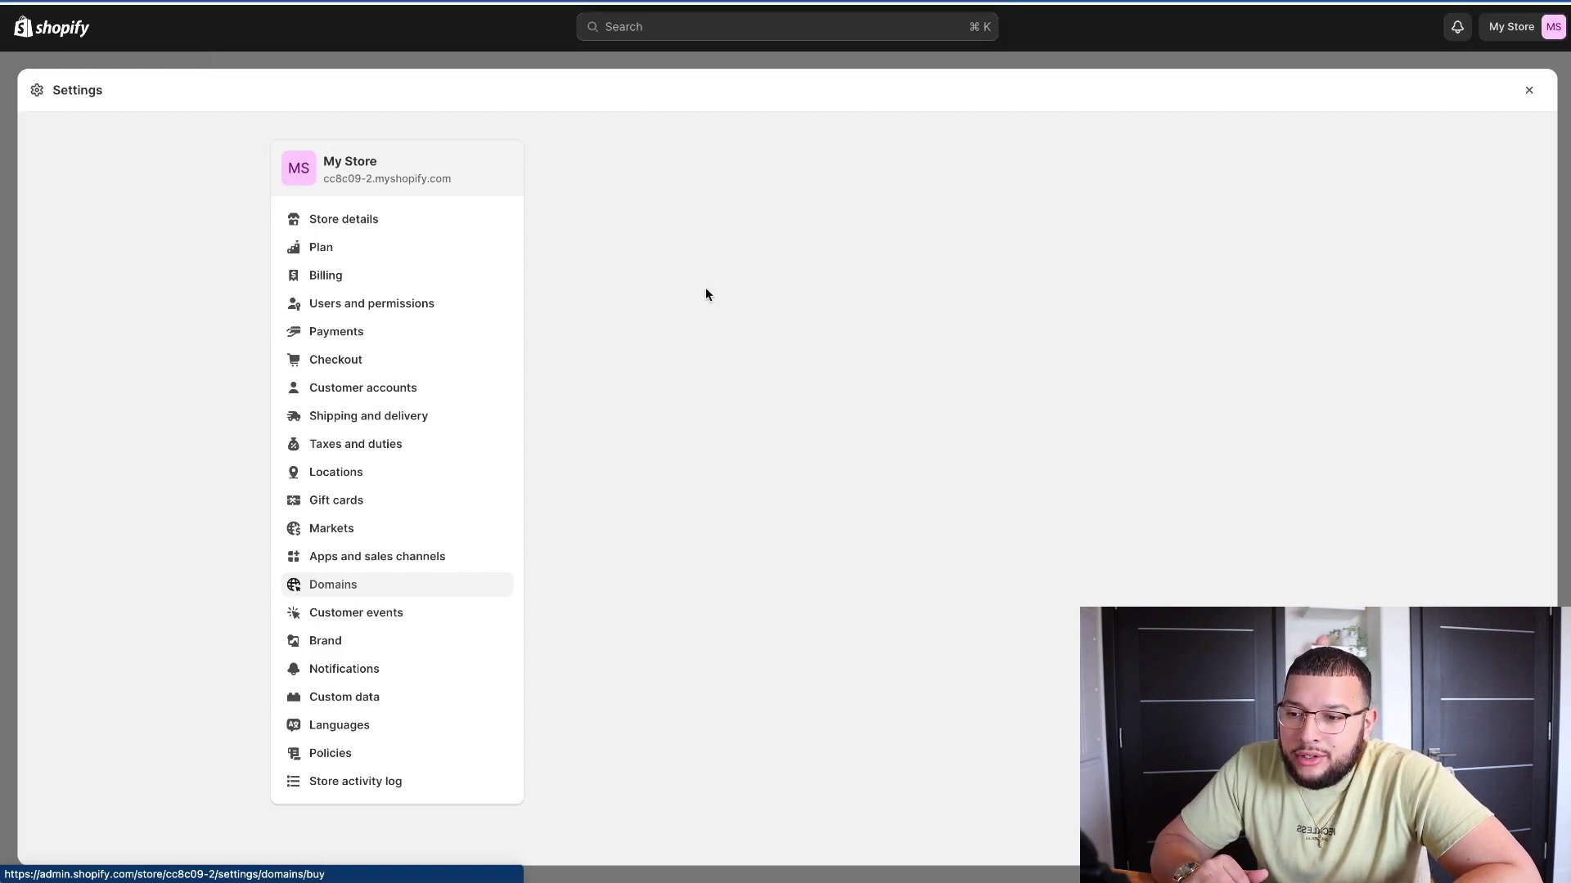
left_click(691, 276)
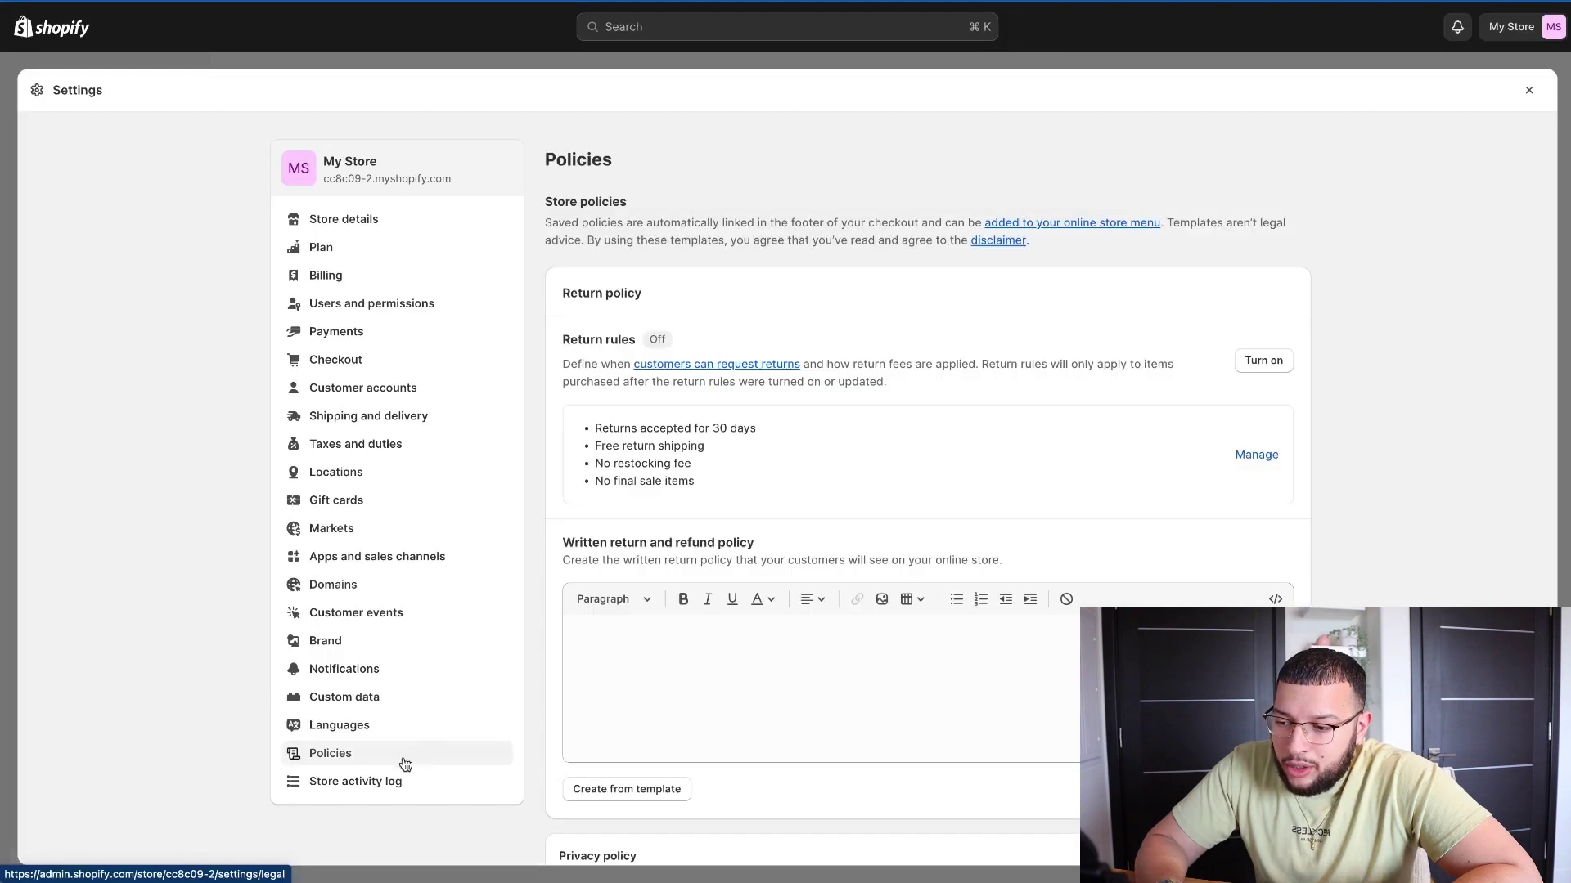
Step: Fill in the written return and refund policy from its template
scroll(223, 764, "down", 2)
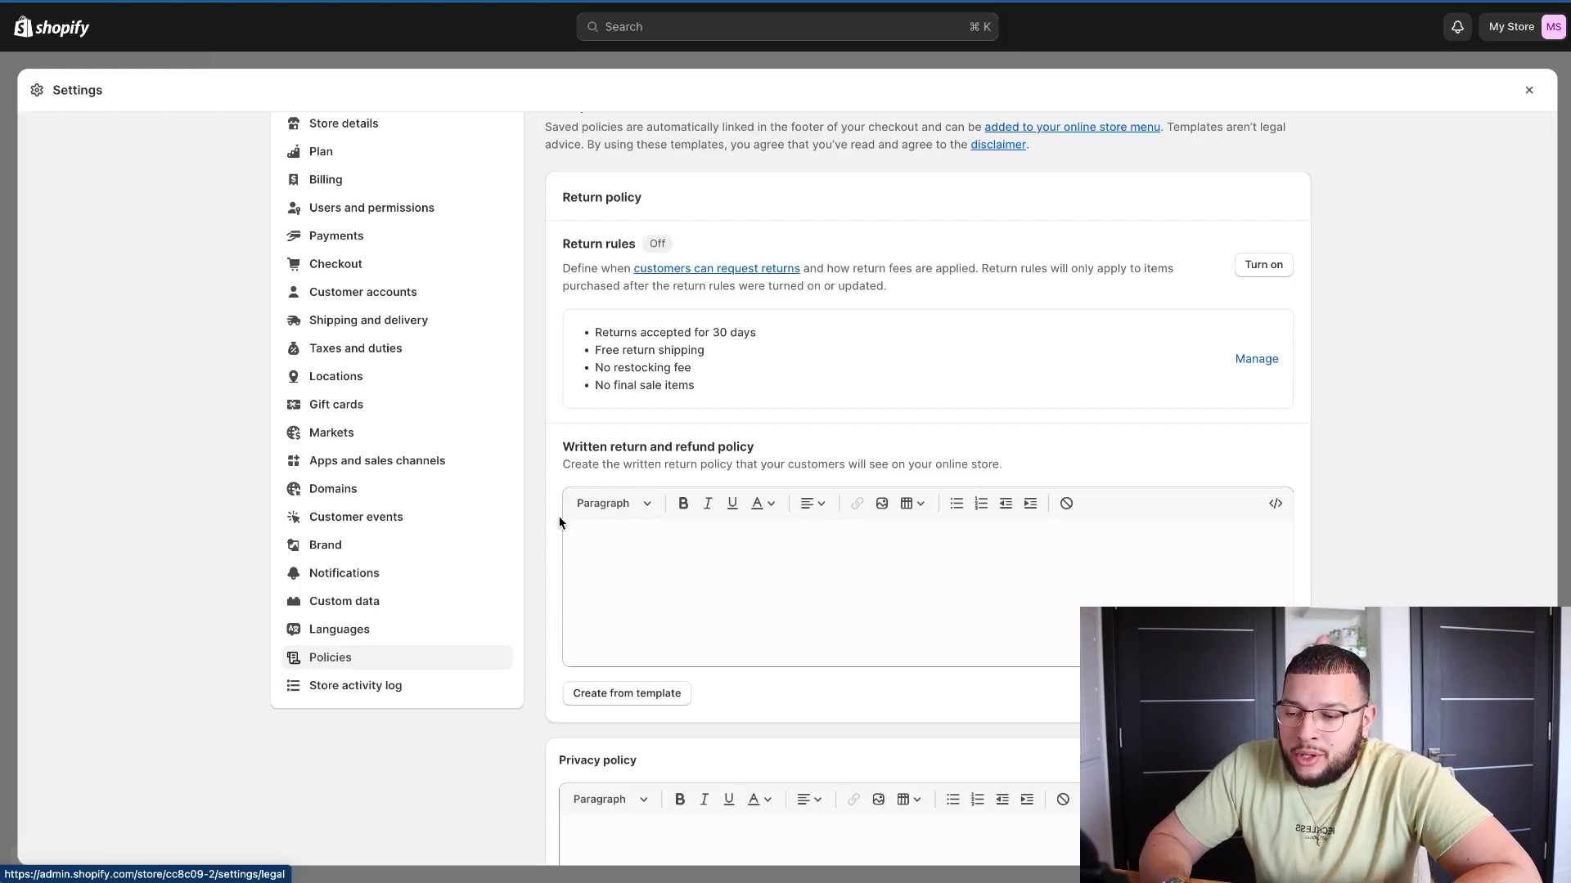
scroll(560, 522, "down", 2)
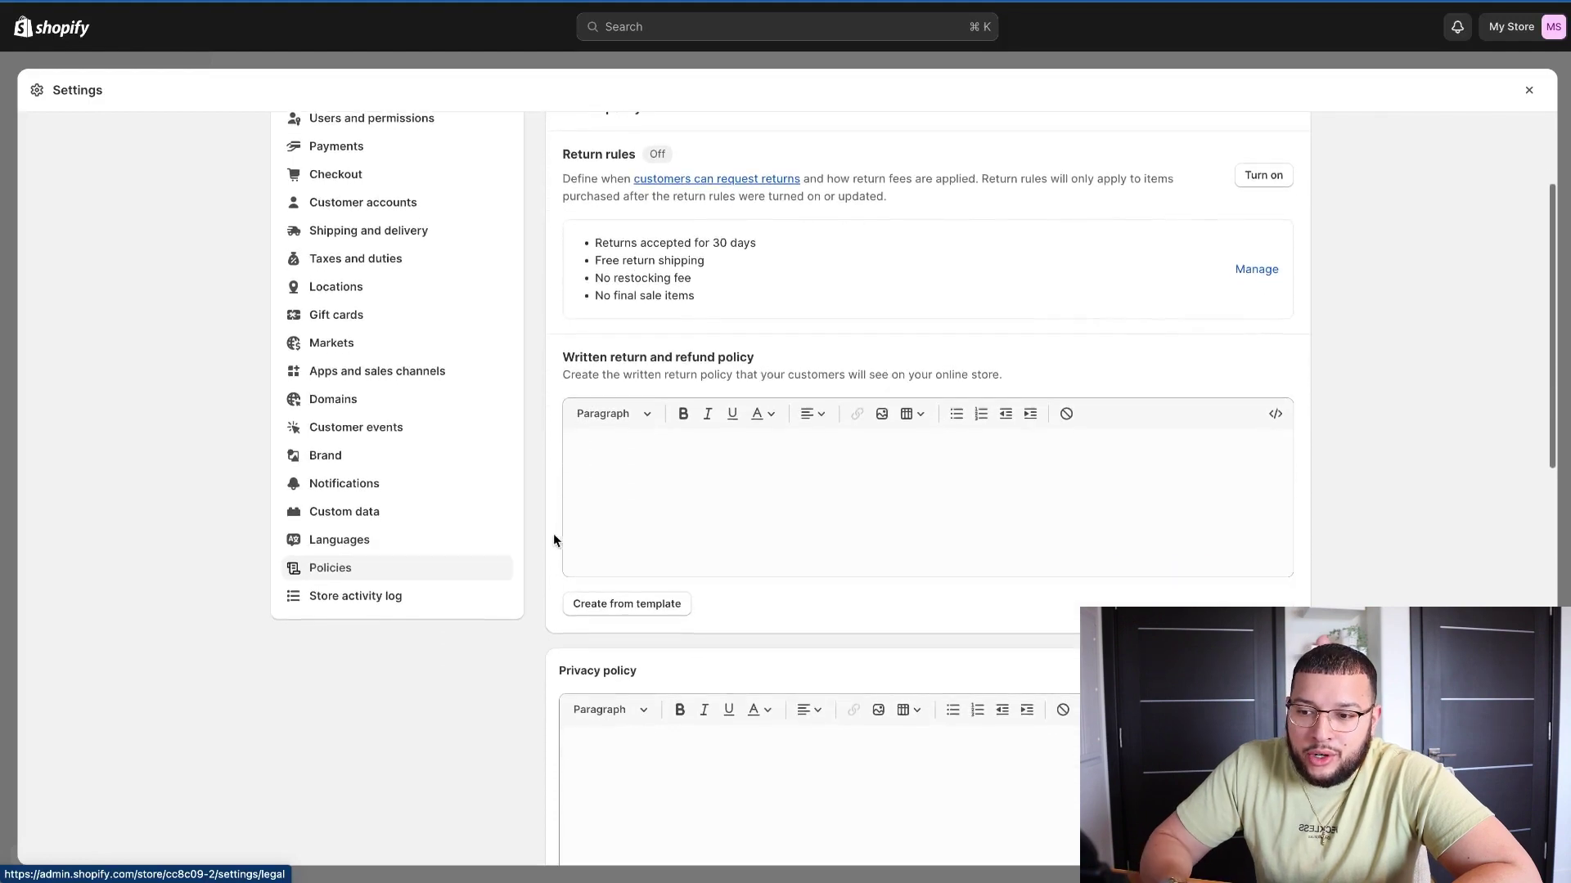
left_click(604, 482)
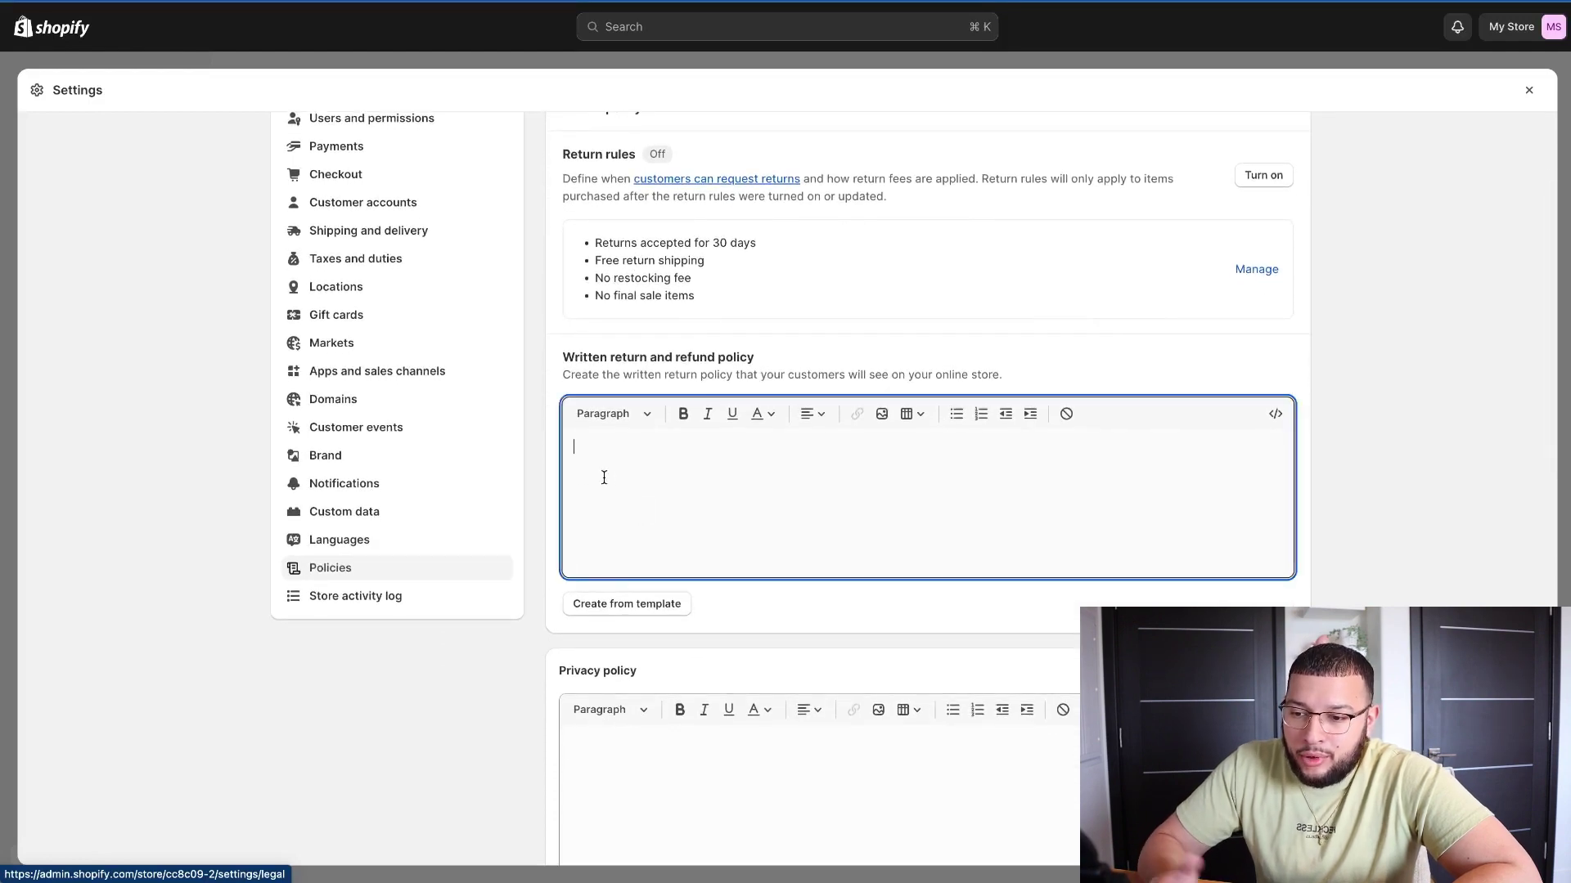
left_click(609, 610)
Step: Create the privacy policy and the terms of service from their templates
scroll(558, 665, "down", 8)
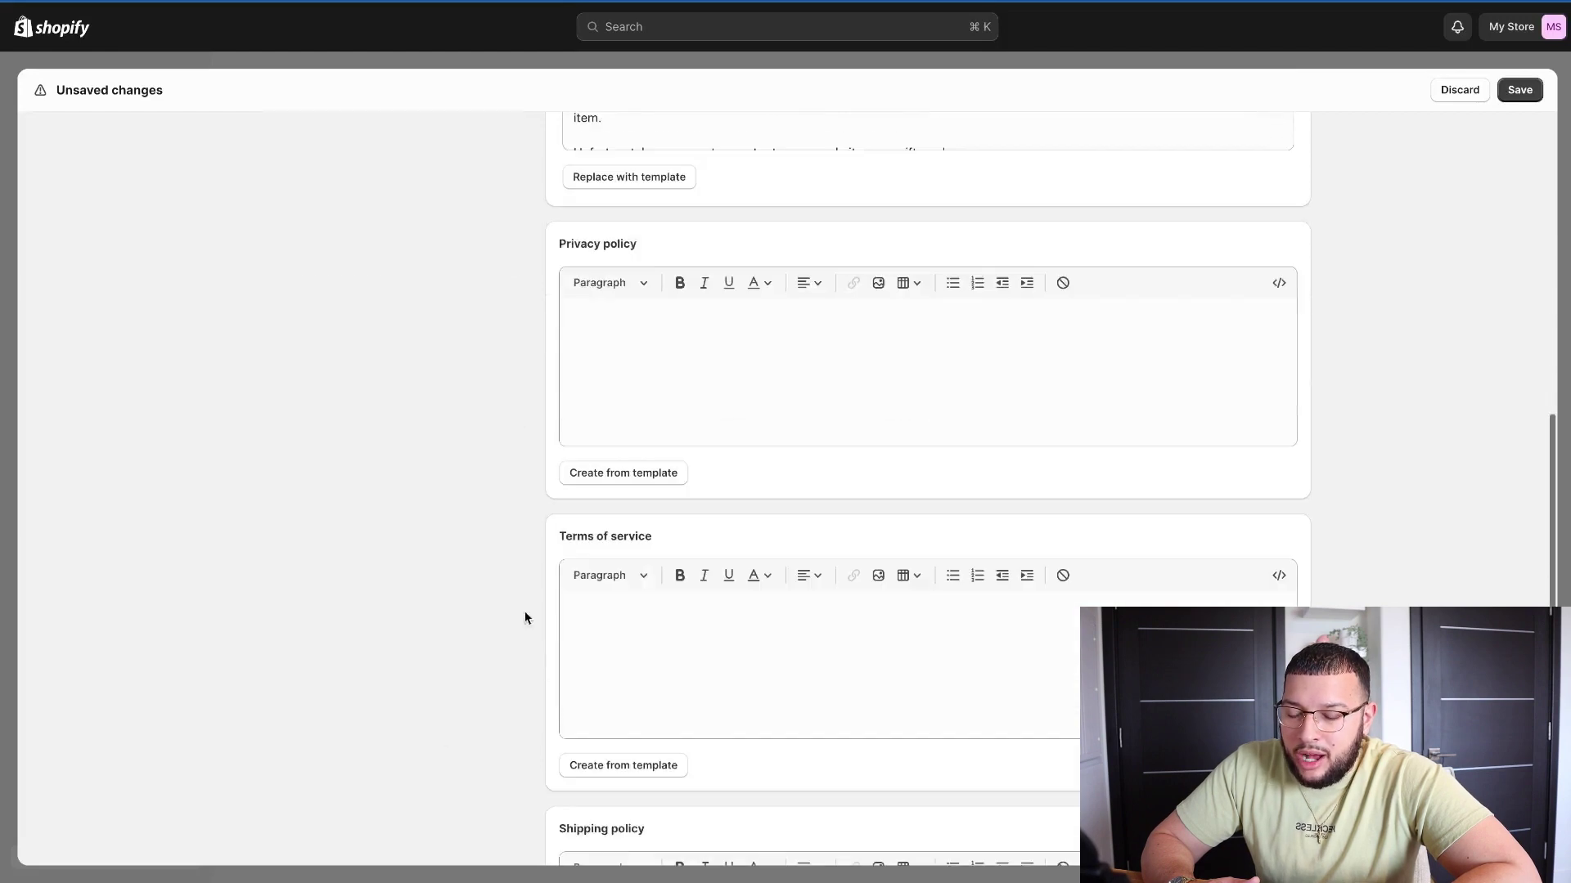
left_click(598, 479)
scroll(523, 636, "down", 5)
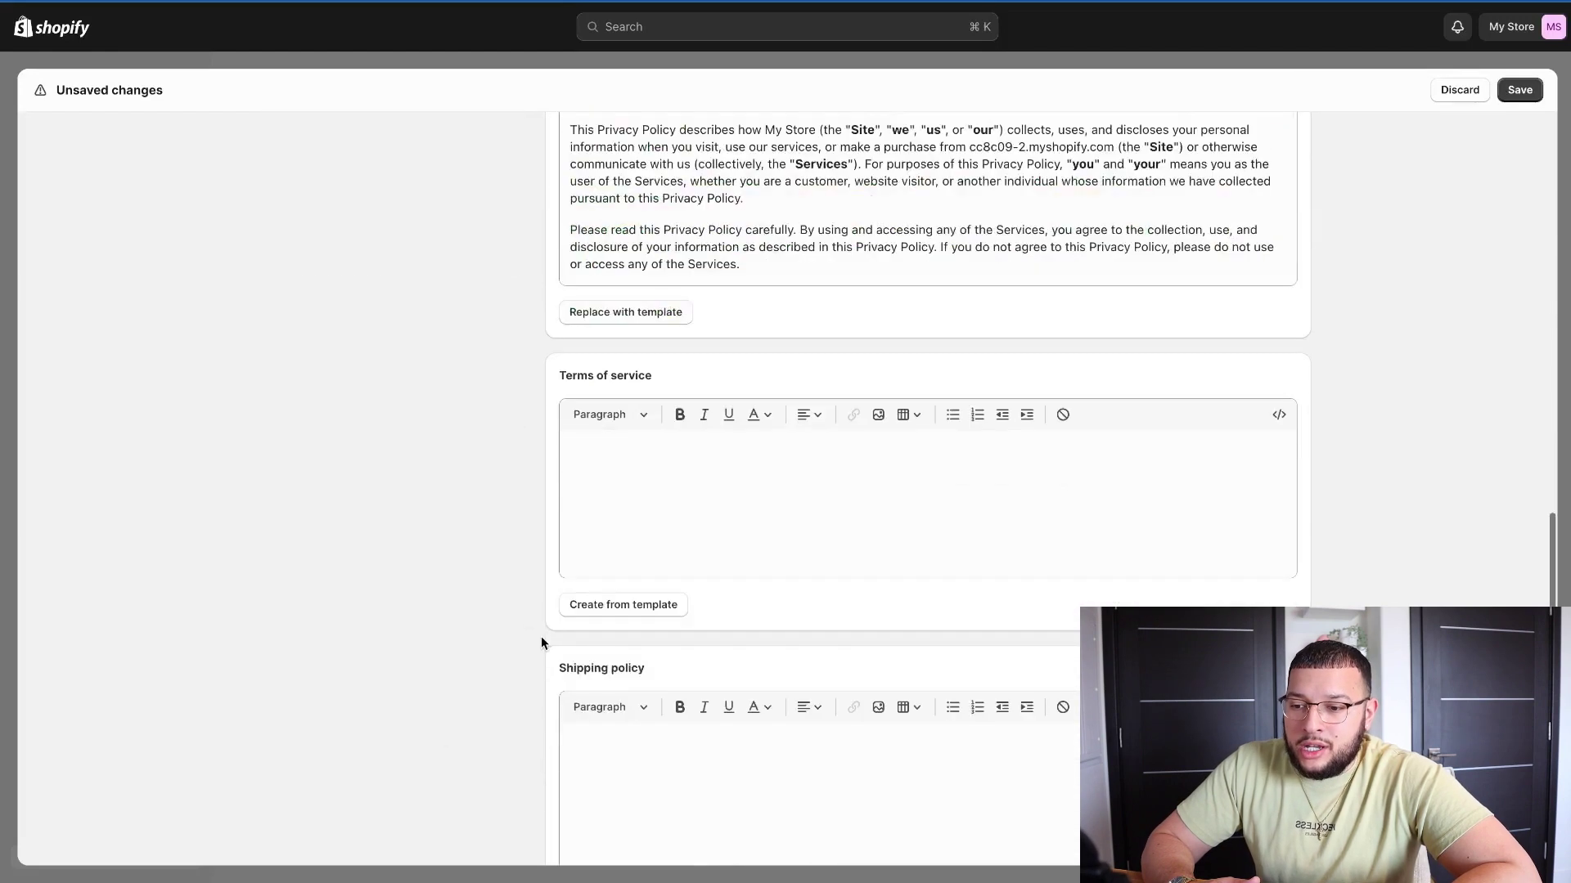
left_click(596, 604)
Step: Examine the generated policies for placeholders that need replacing, such as the return address and the refund policy link
scroll(511, 715, "up", 5)
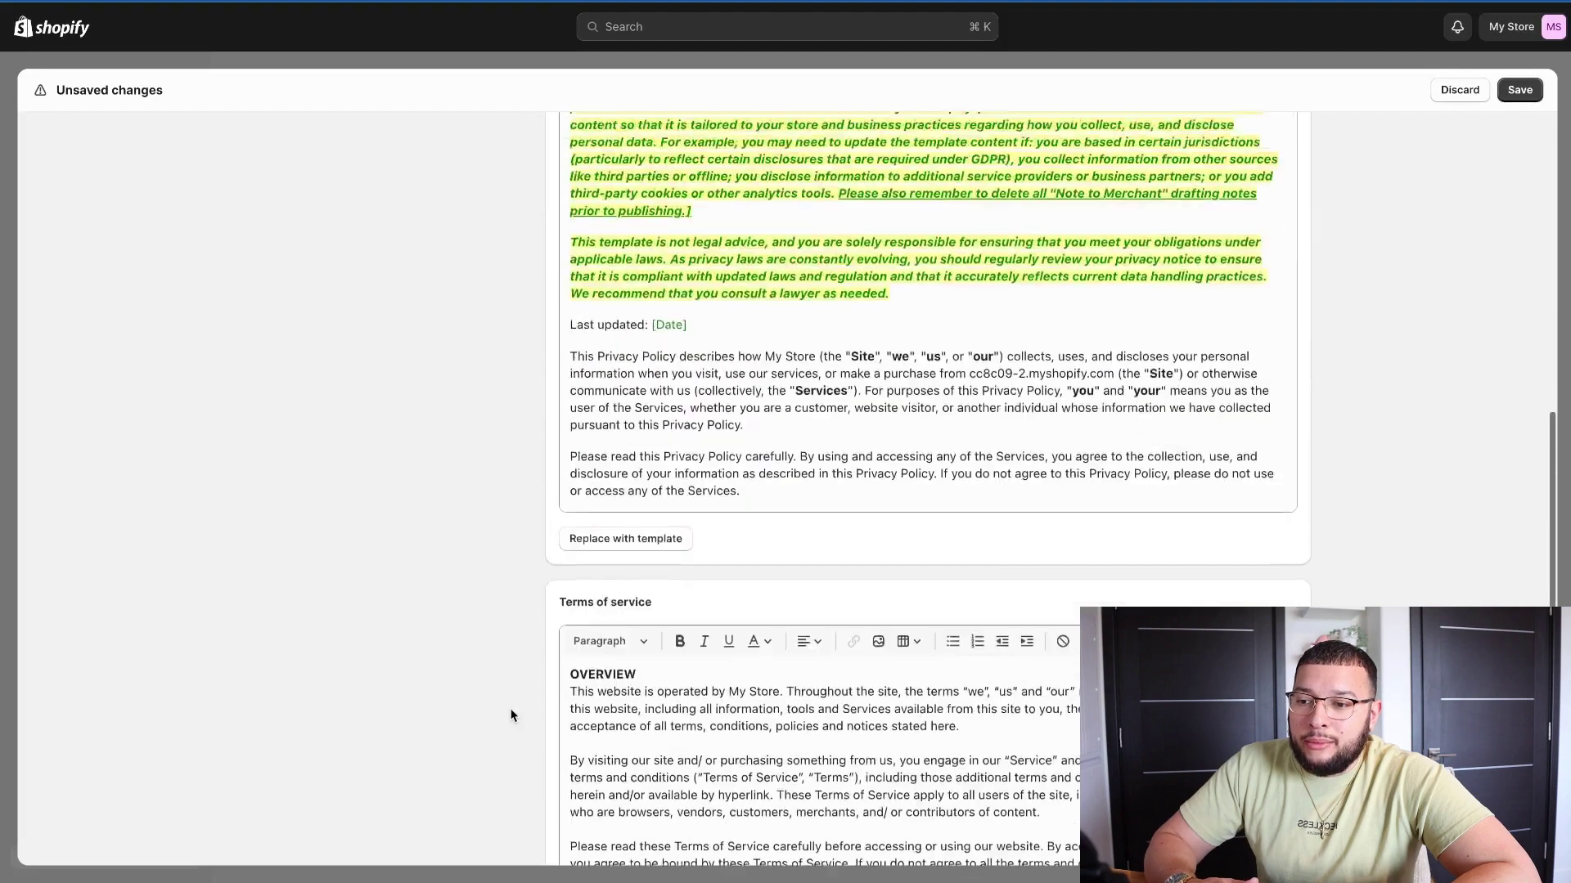
scroll(511, 716, "up", 7)
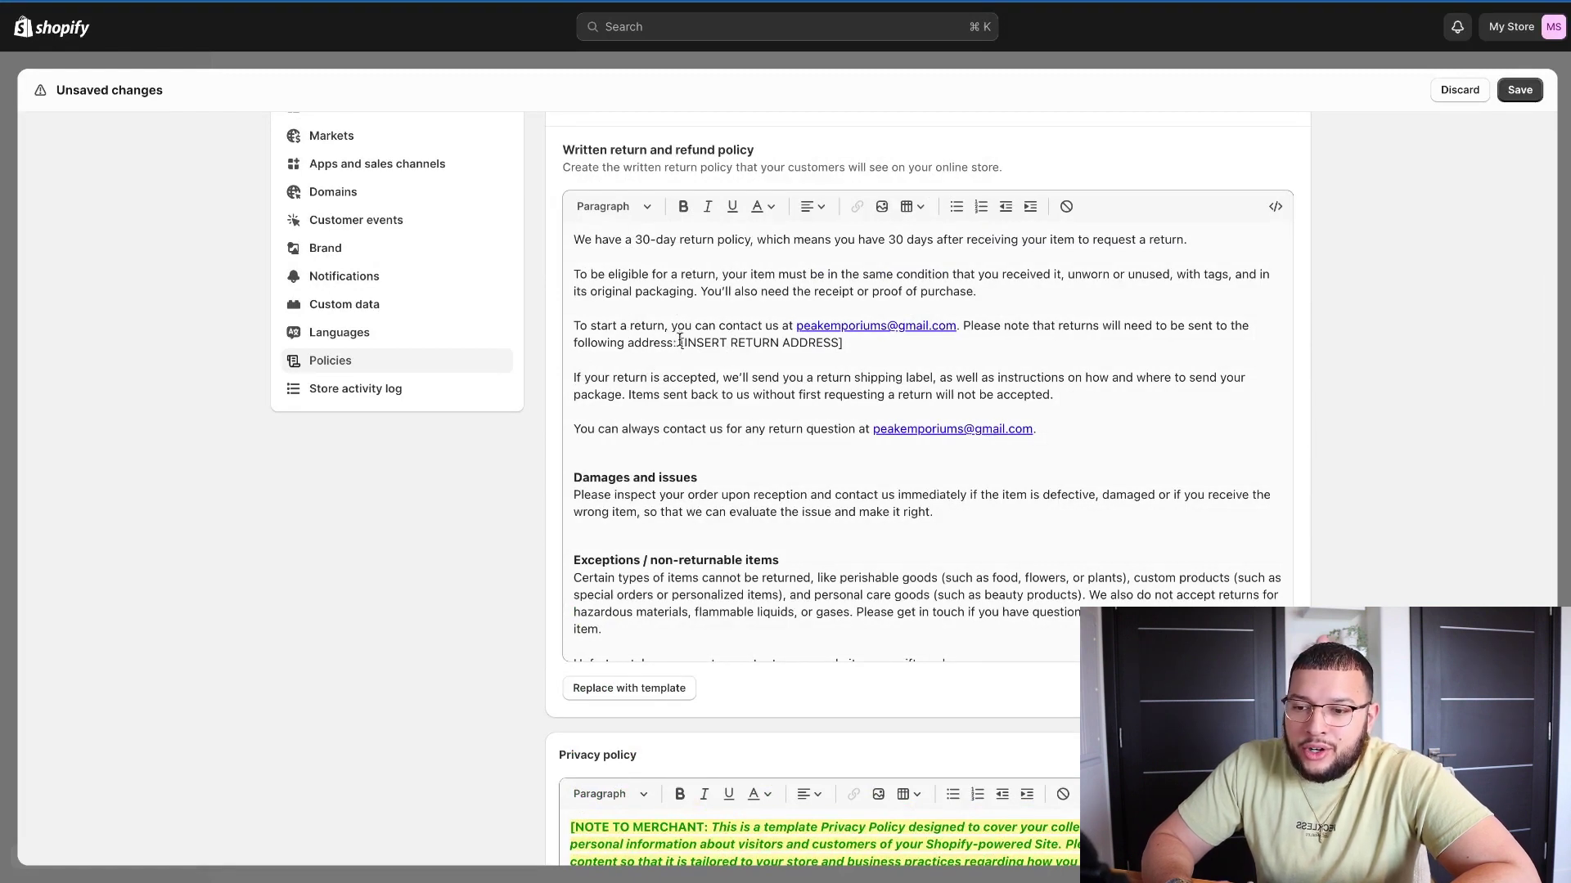
left_click_drag(679, 342, 845, 335)
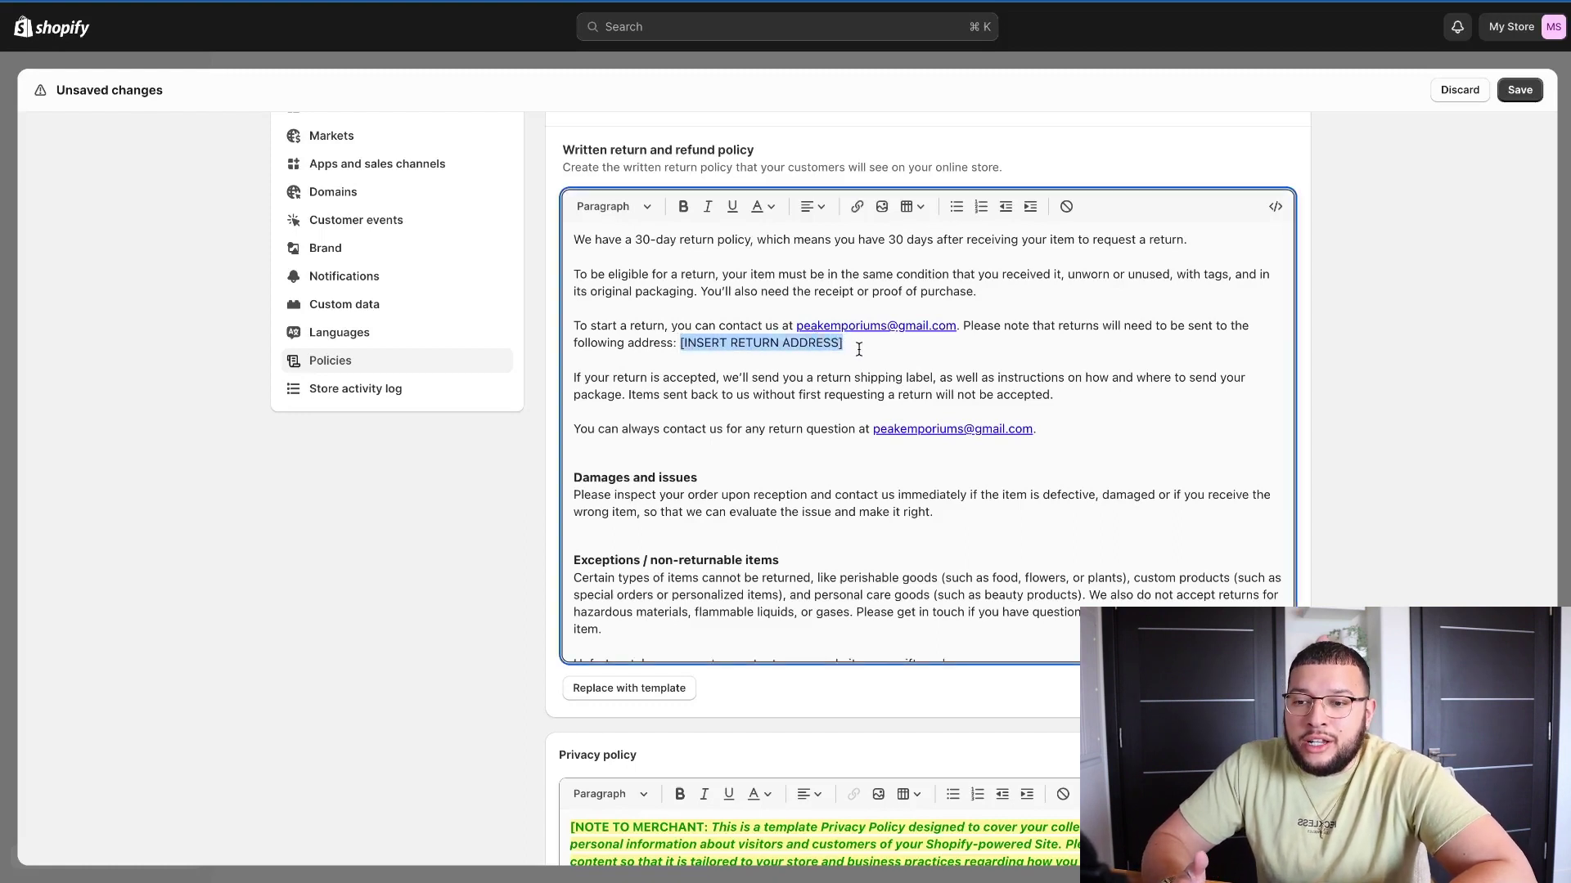
left_click(859, 349)
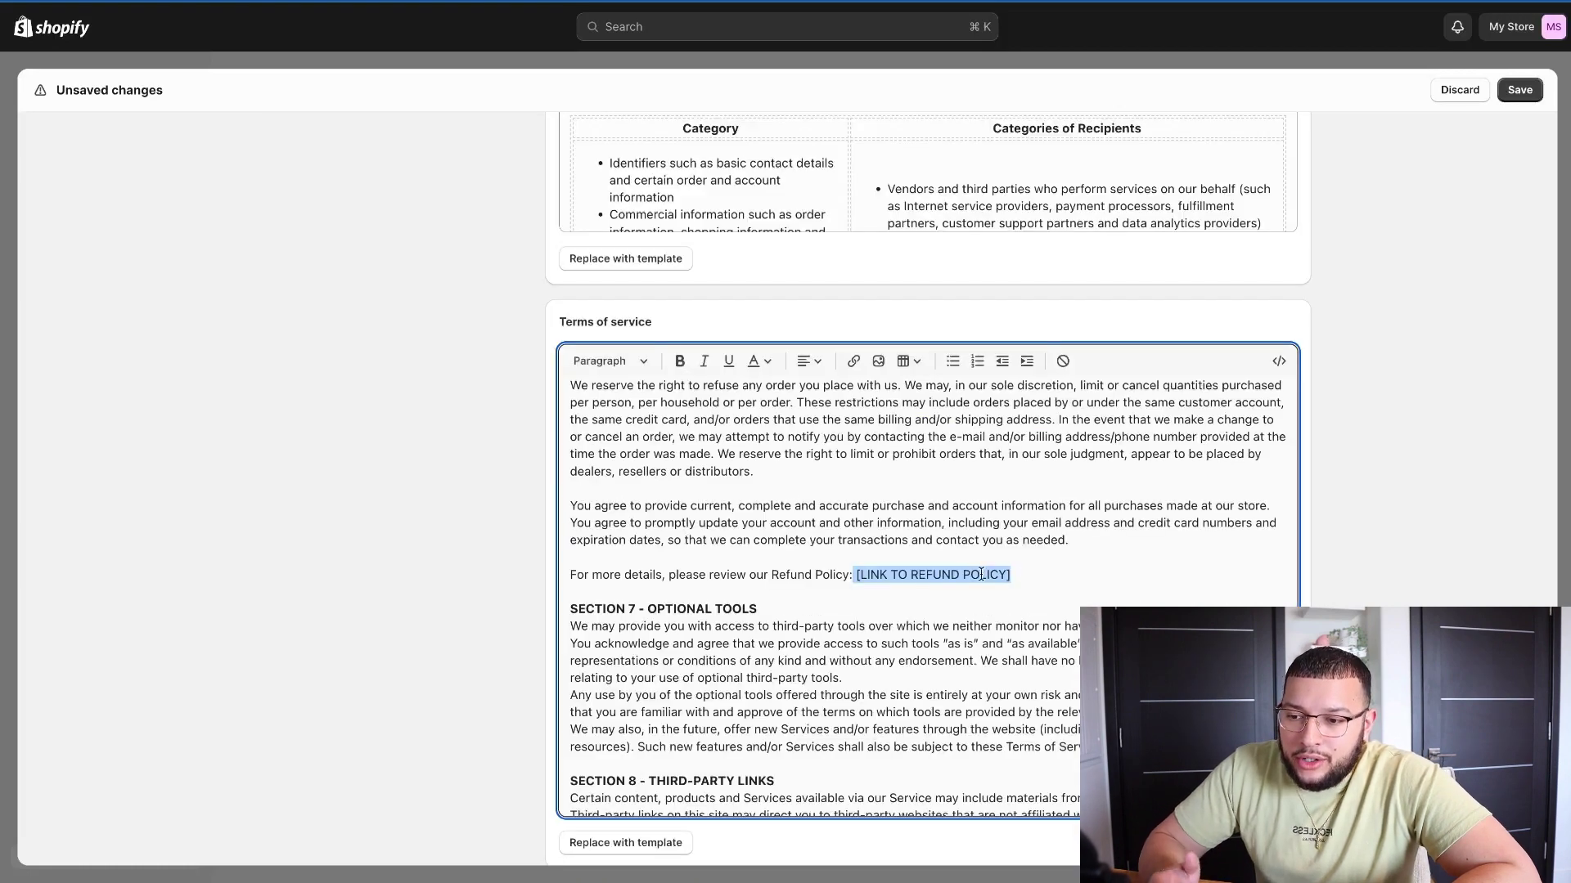
left_click(706, 613)
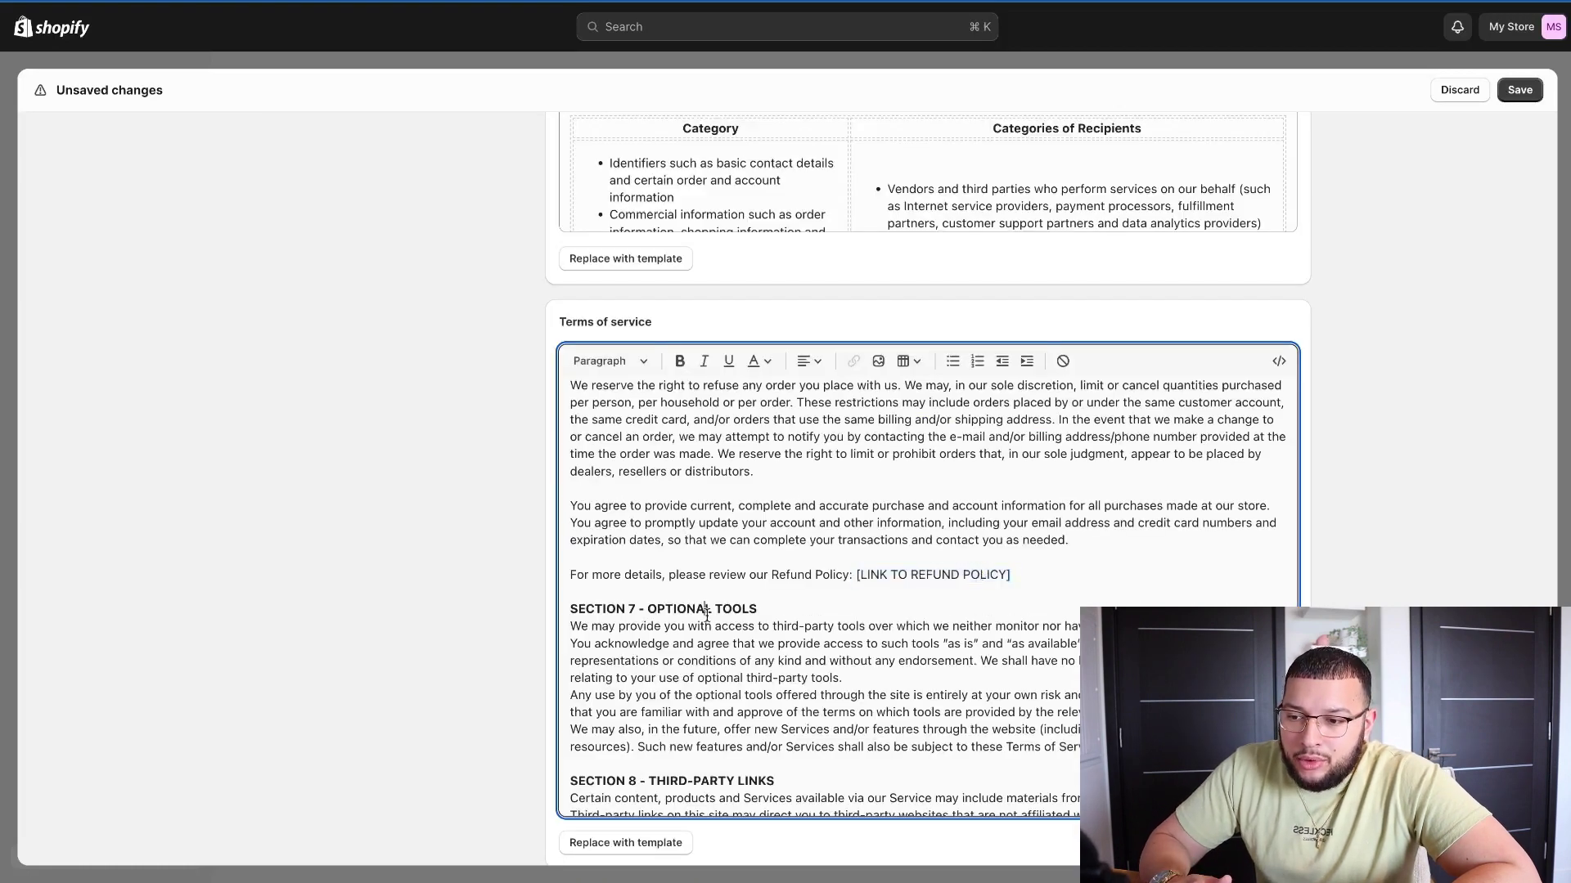
scroll(684, 544, "up", 2)
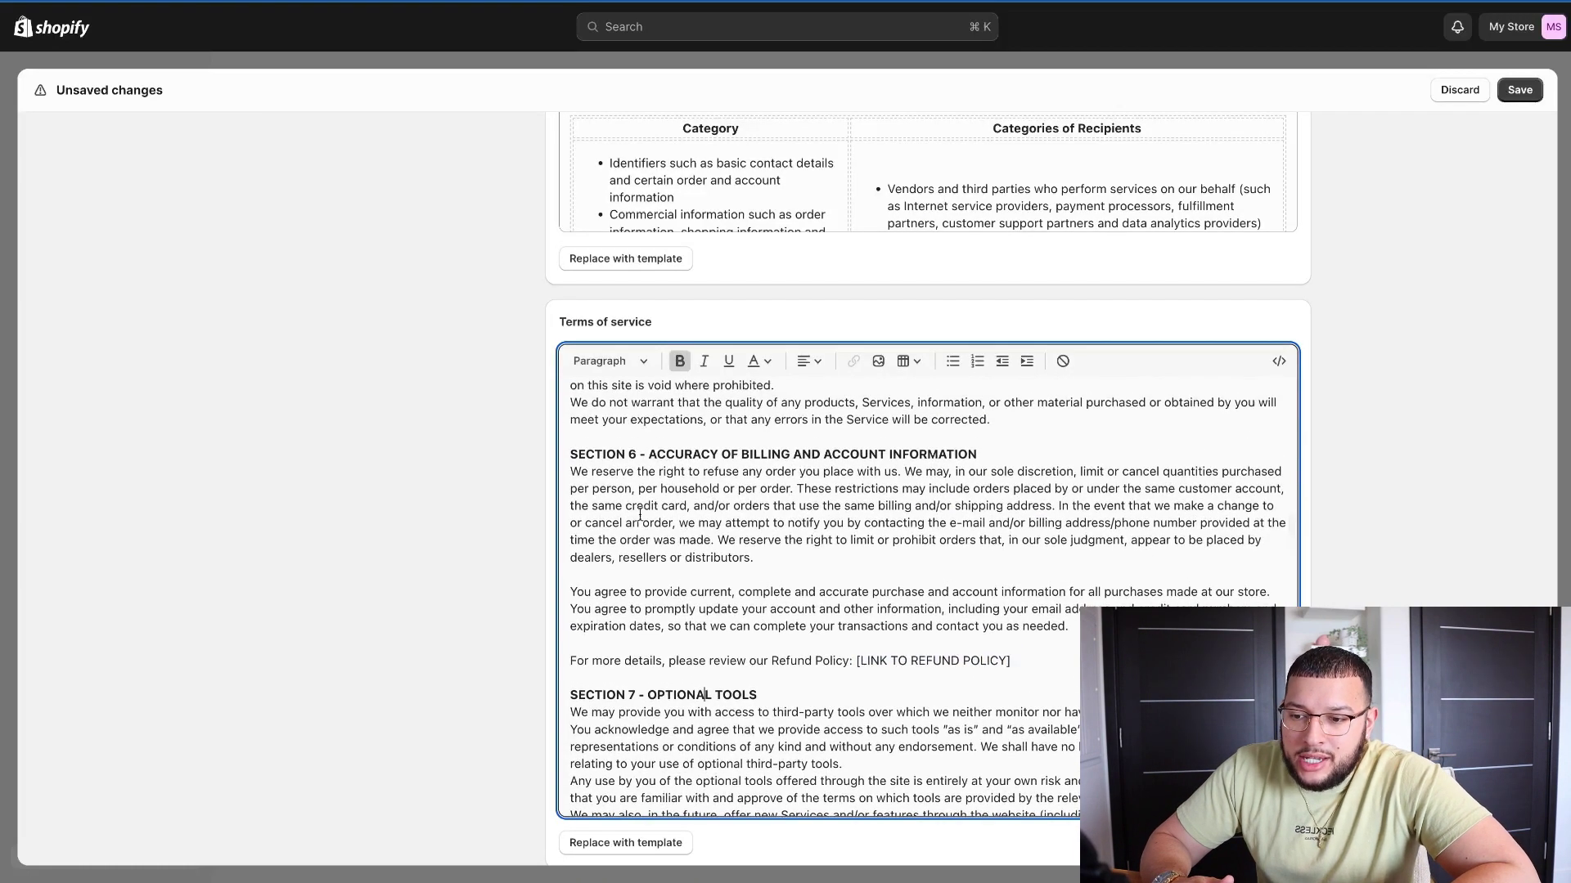
scroll(670, 541, "down", 1)
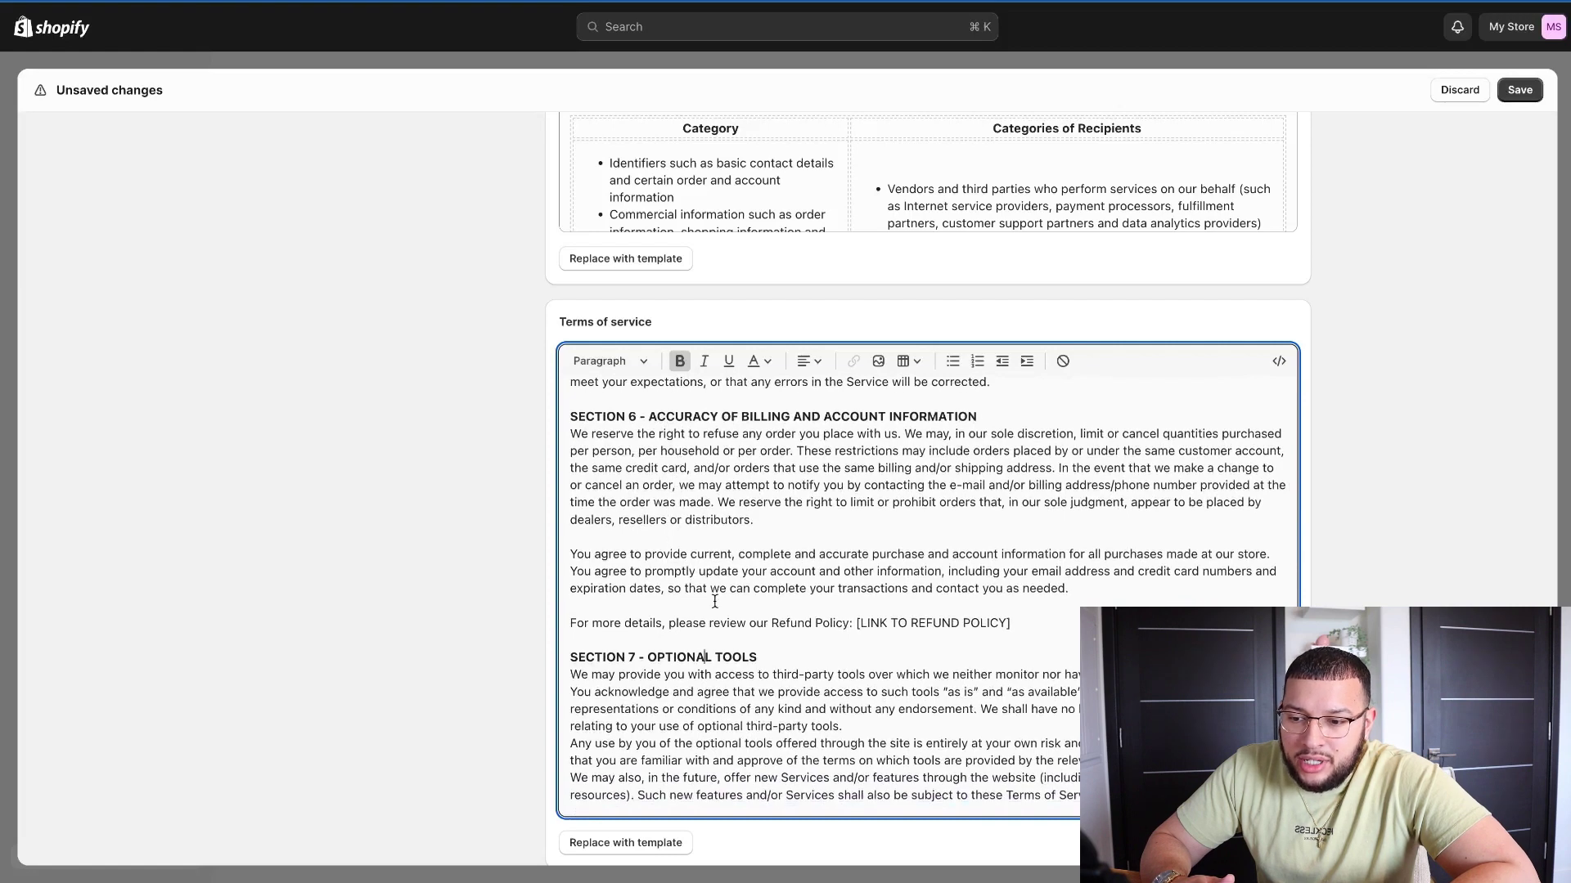
scroll(685, 596, "down", 1)
left_click_drag(609, 602, 875, 603)
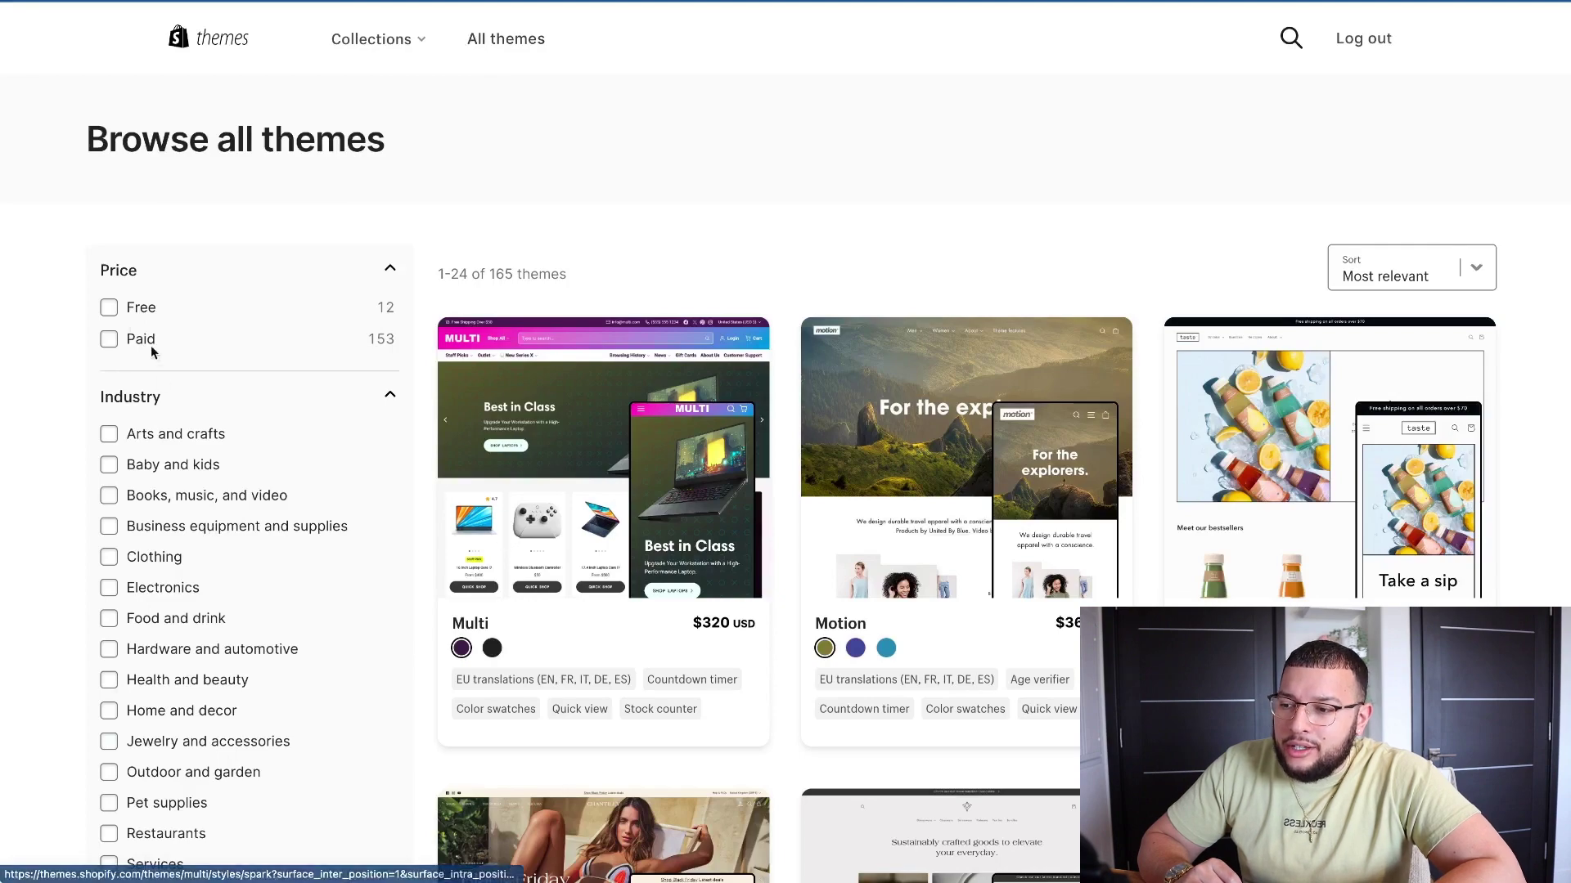
Step: Filter the Shopify theme store to free themes and browse the available designs
left_click(108, 308)
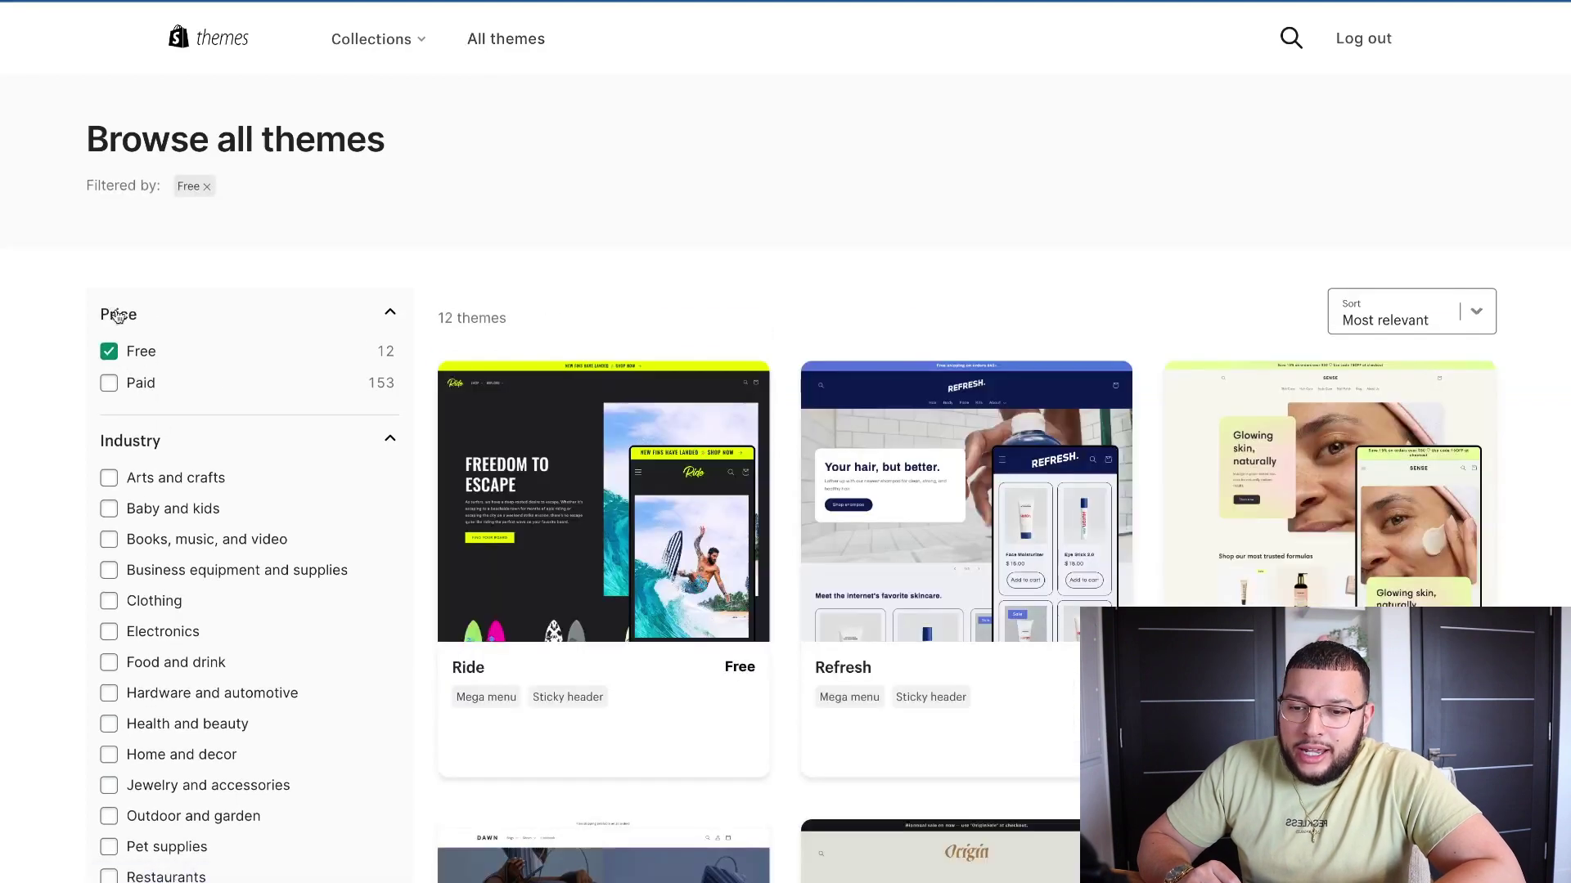
scroll(480, 582, "down", 20)
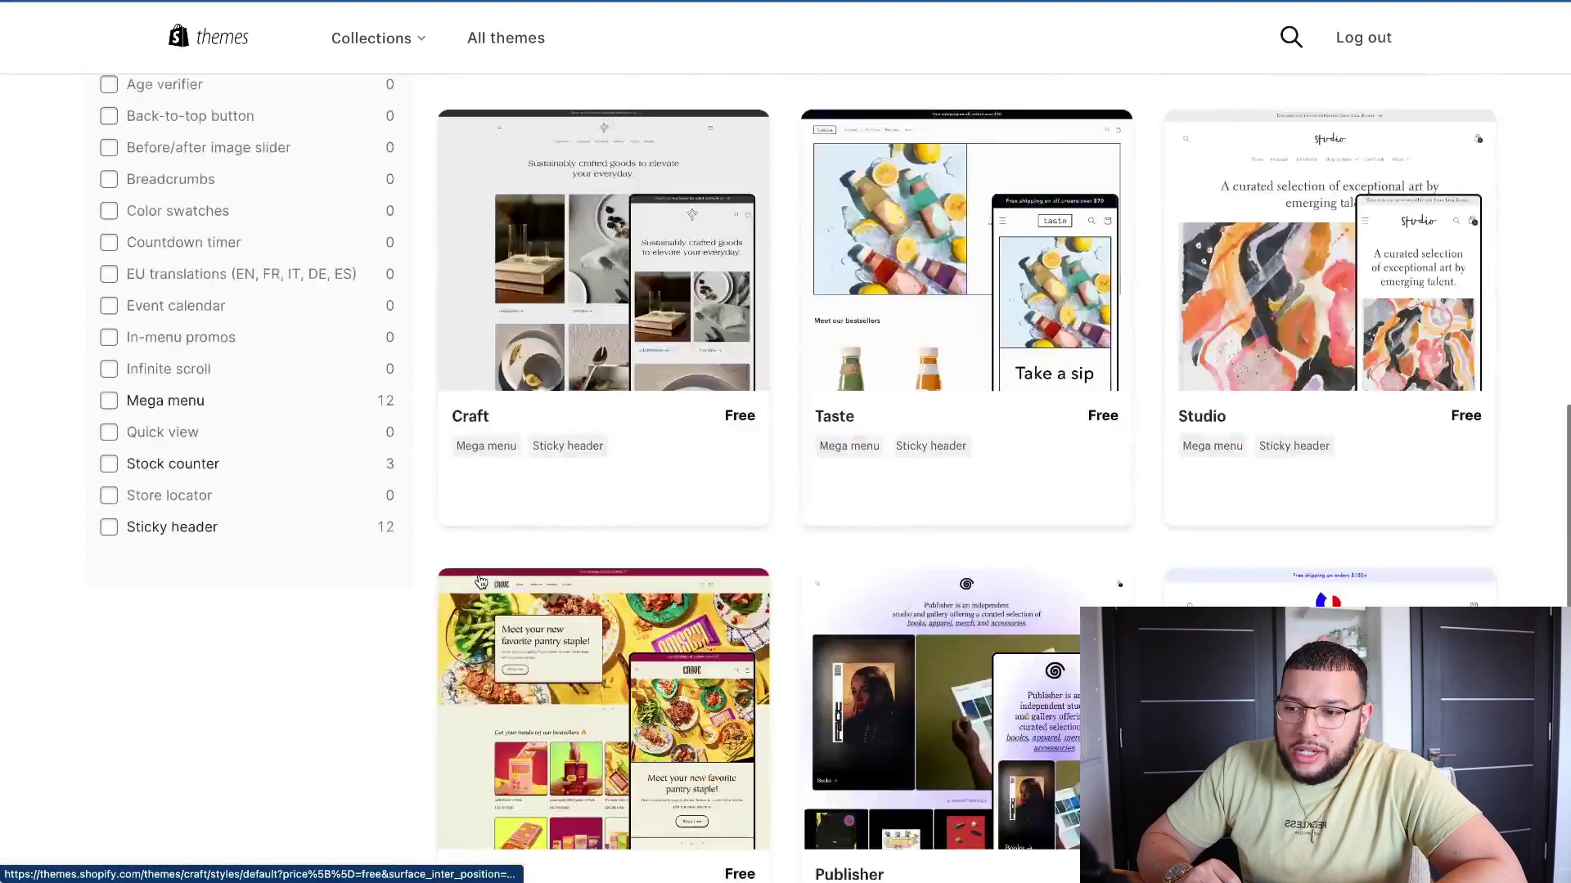
scroll(480, 580, "up", 15)
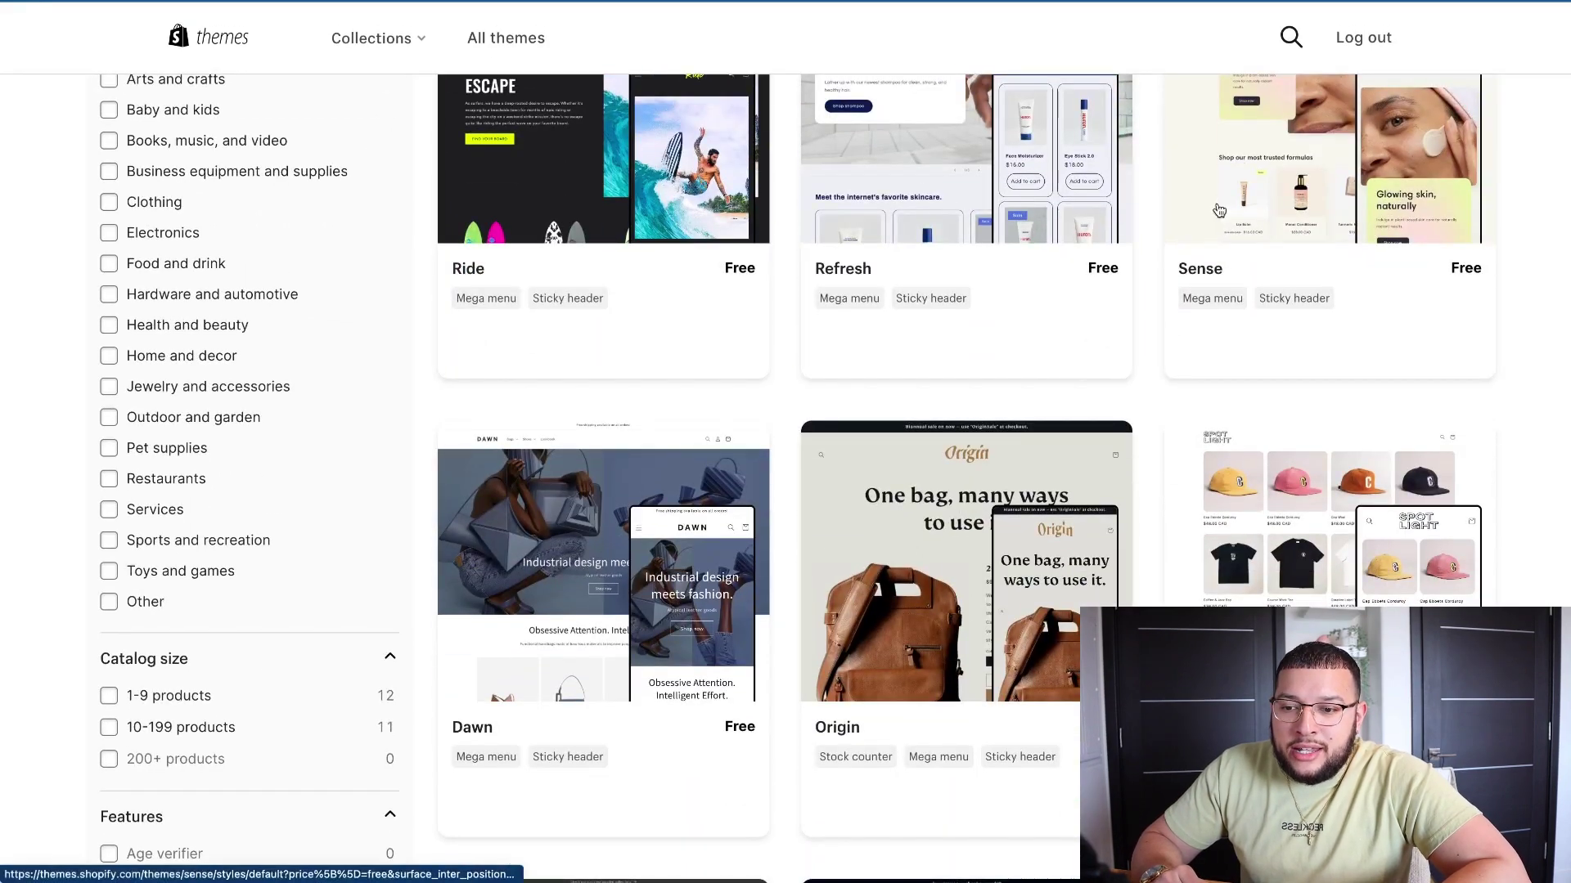
scroll(863, 232, "up", 5)
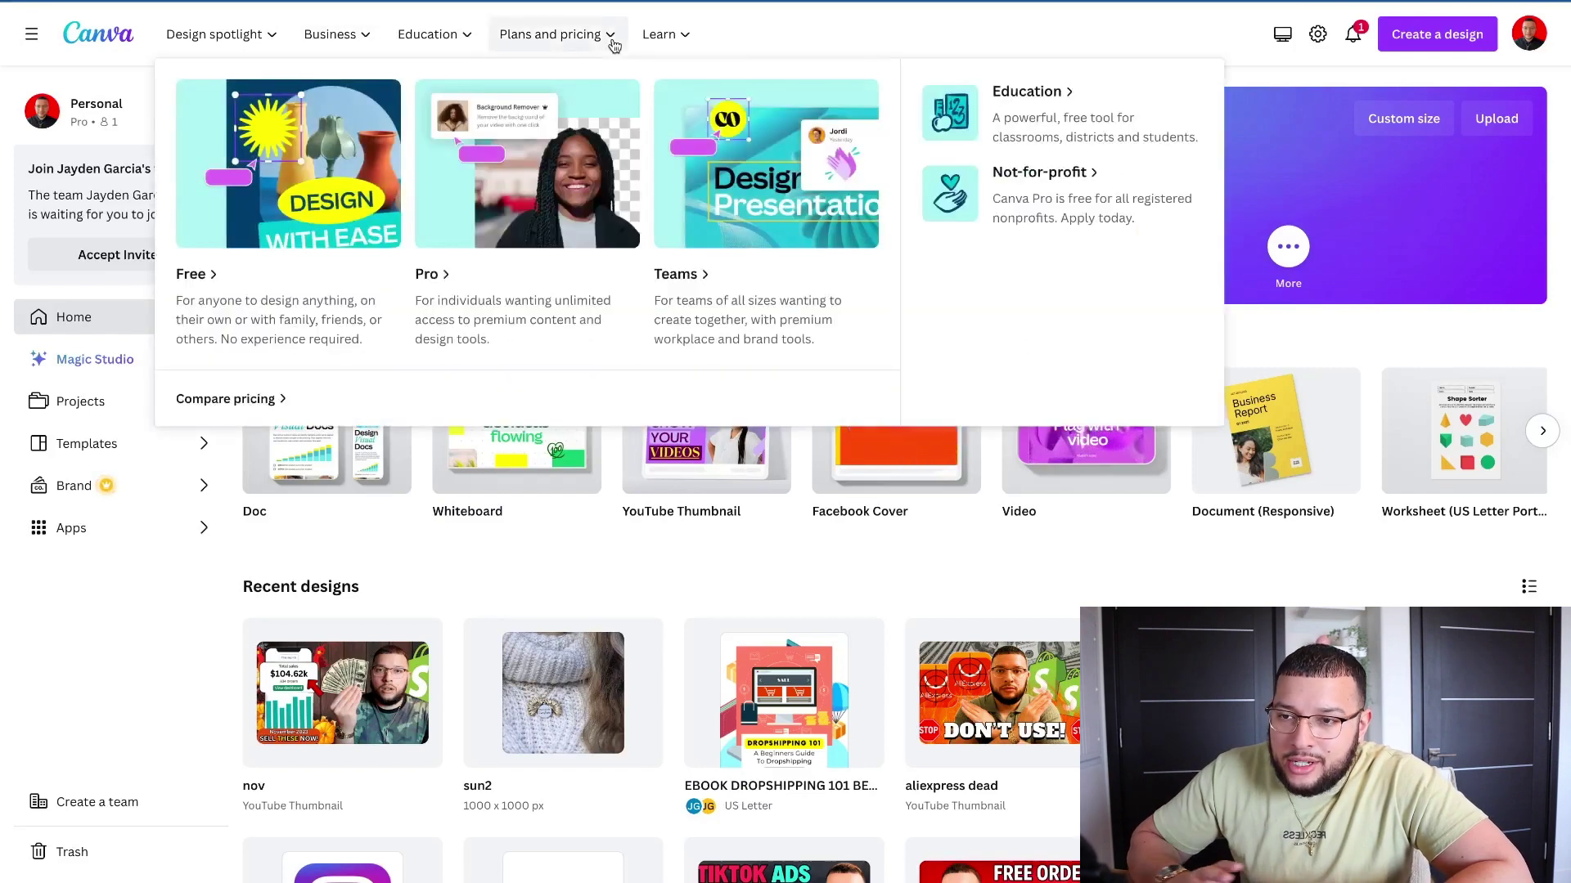
Step: In Canva, search the templates for logo and browse the full set of suggested logo designs
left_click(717, 177)
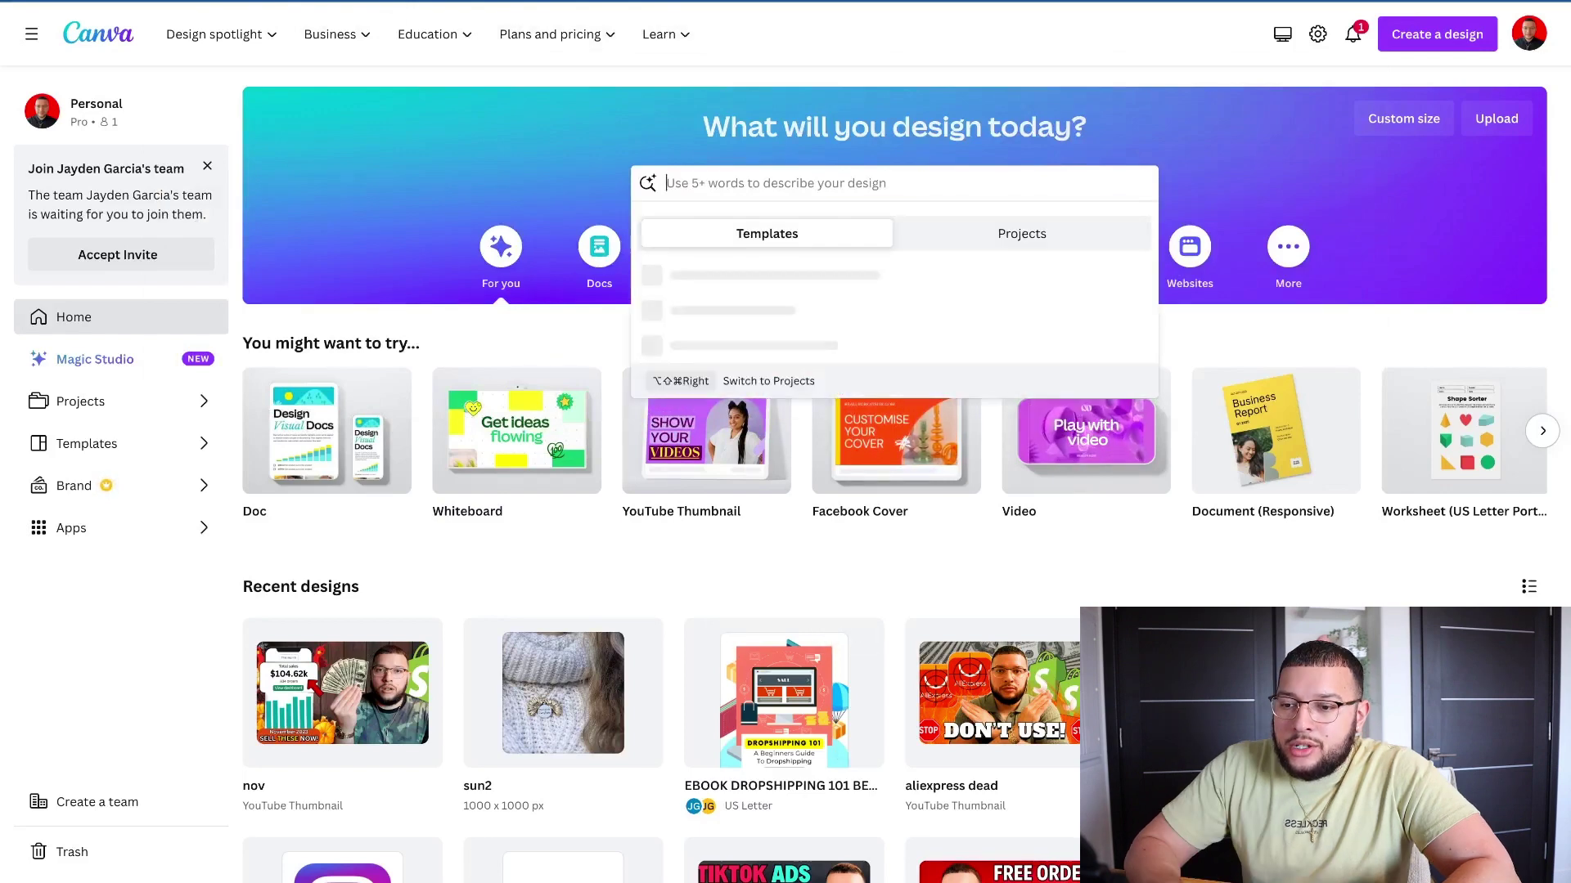
type("logo")
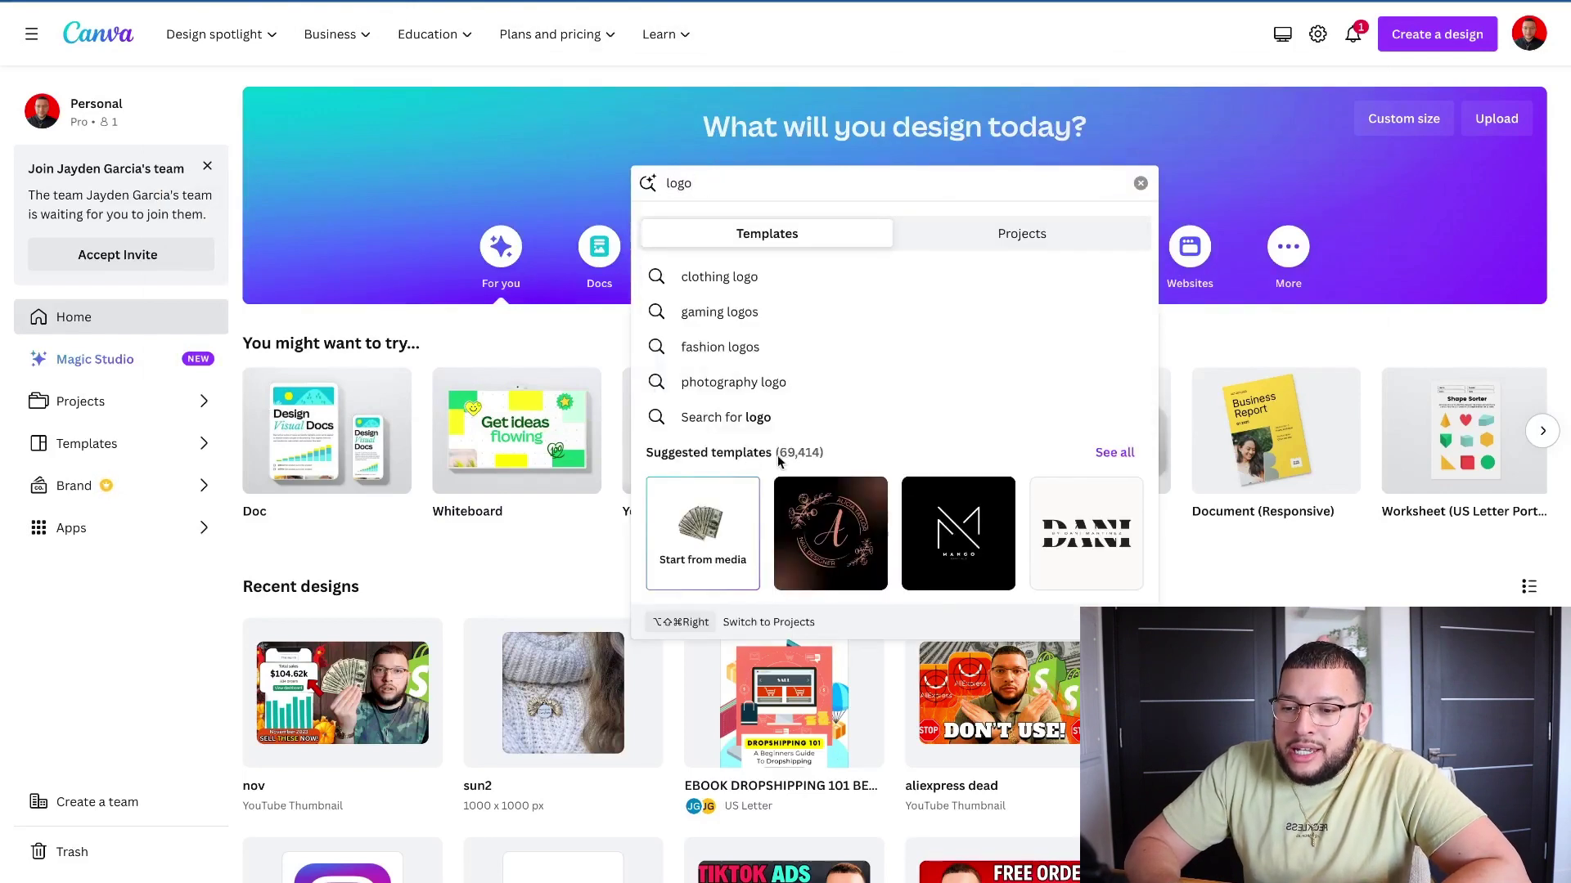
left_click(1115, 454)
scroll(753, 482, "down", 7)
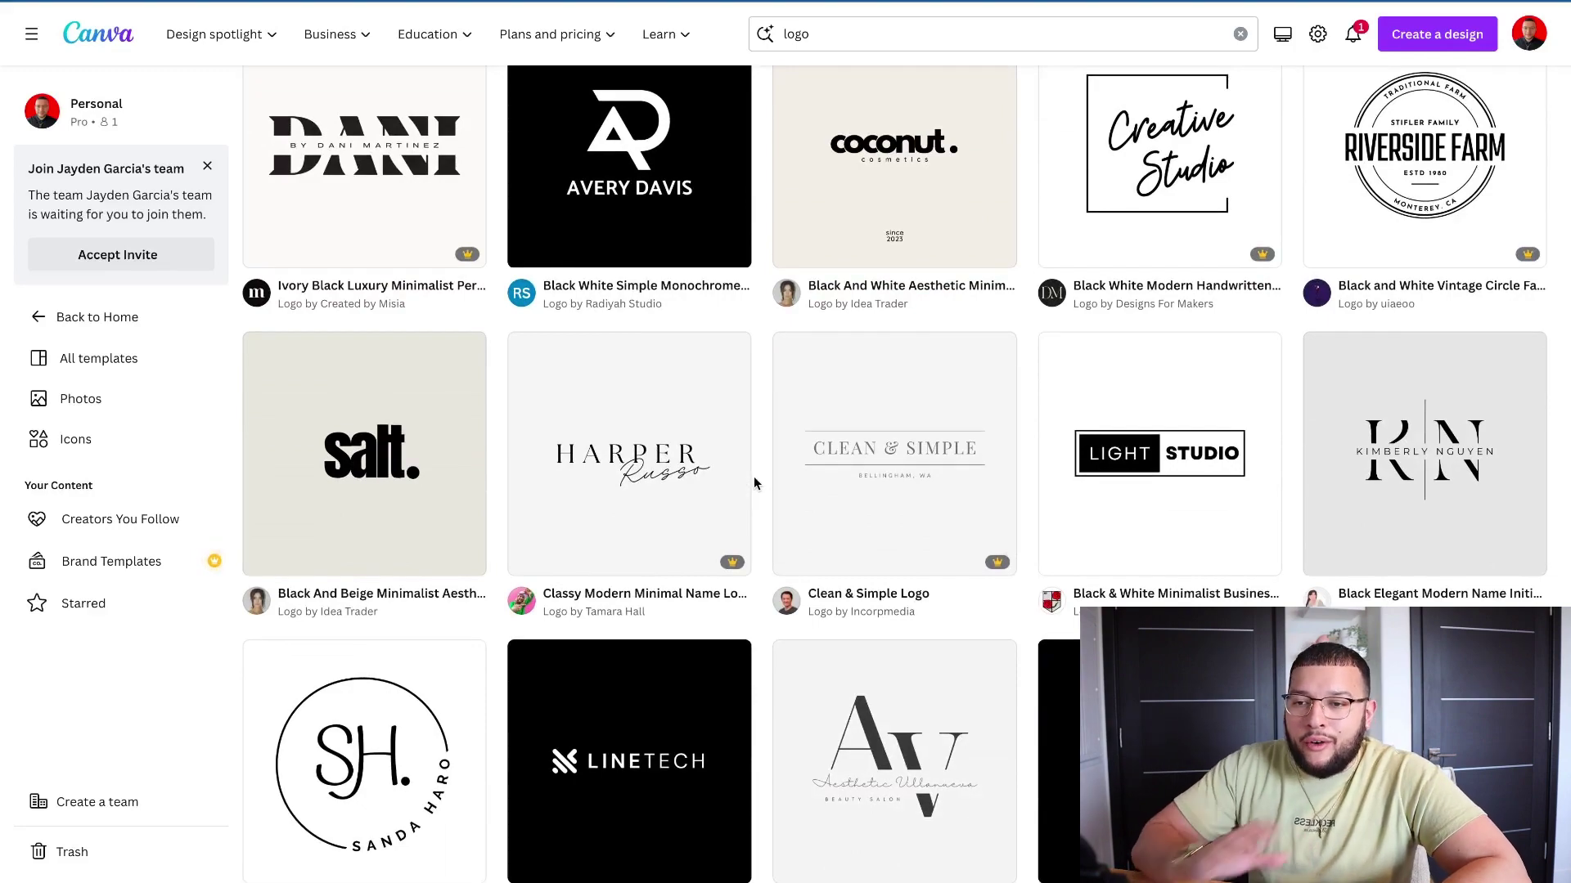
scroll(753, 483, "up", 10)
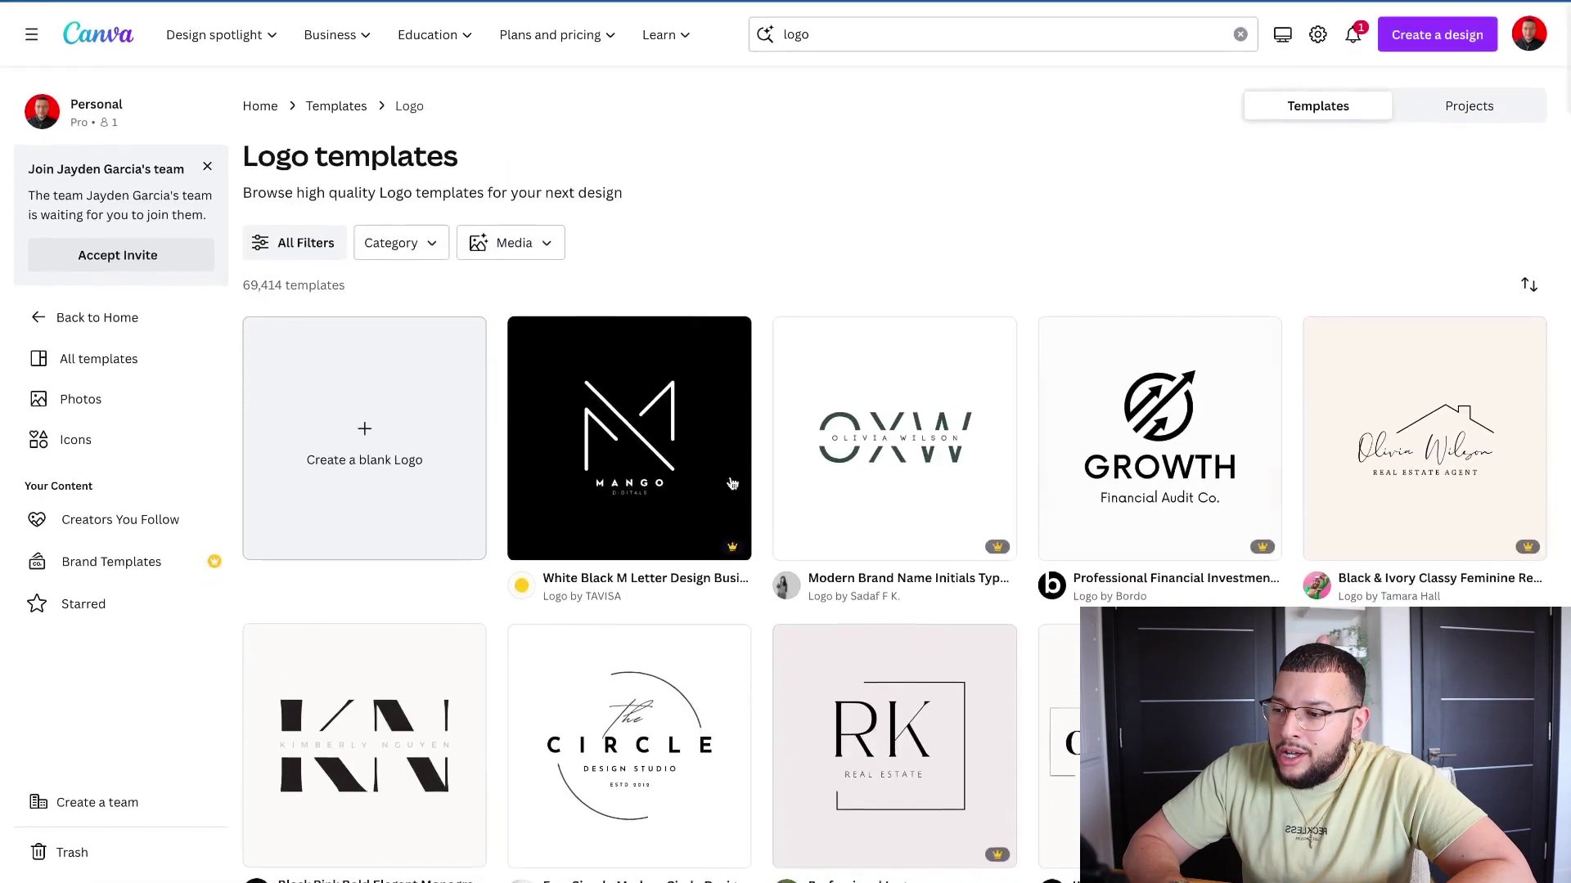
left_click(282, 242)
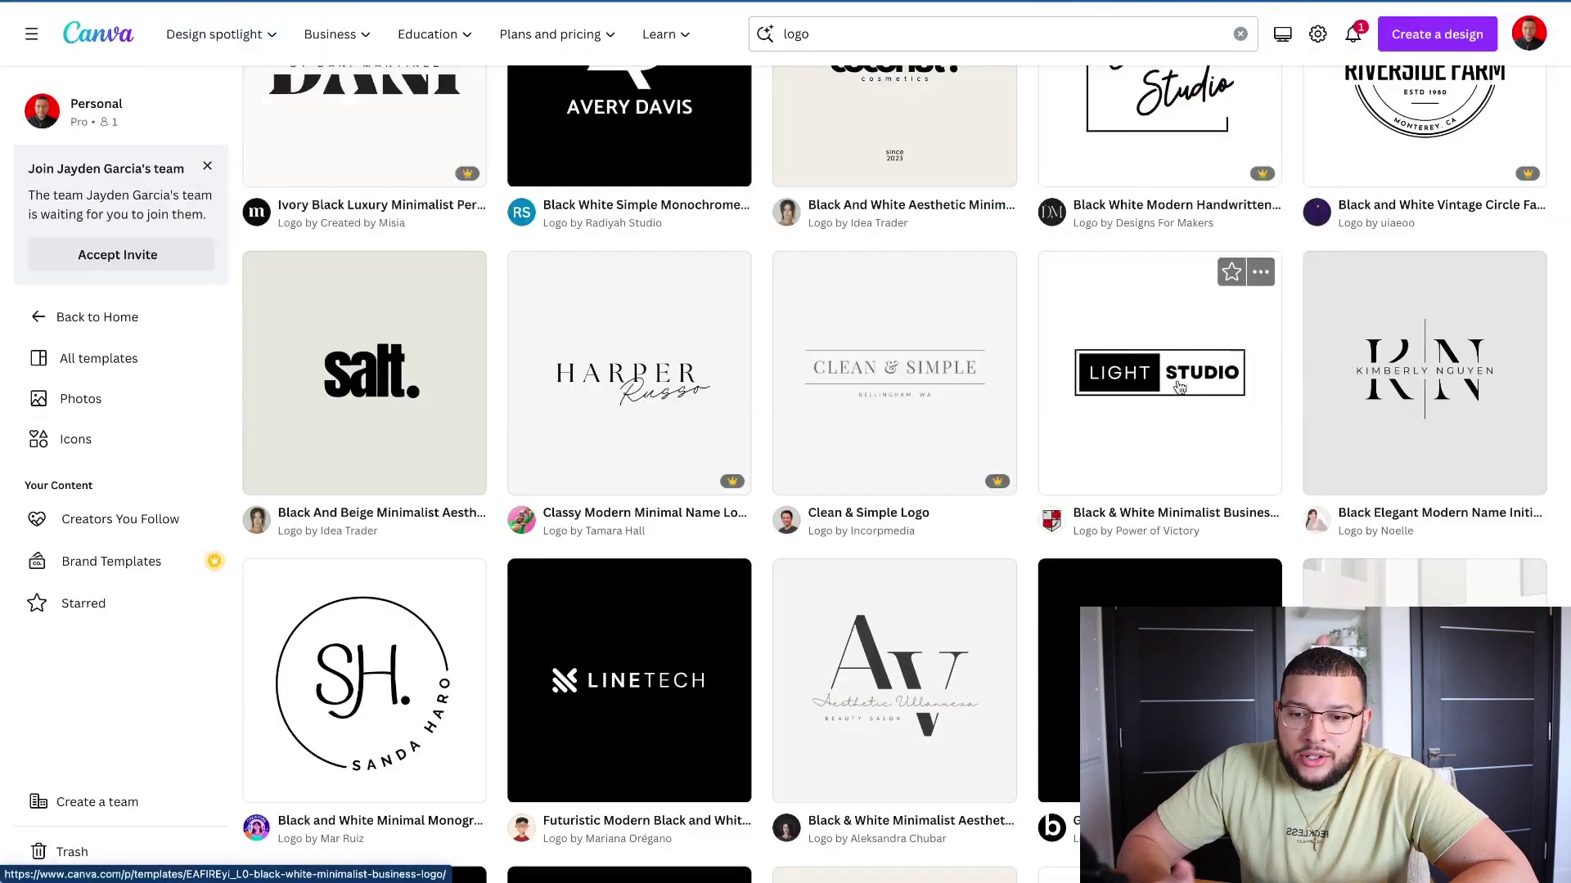
Step: Open the Black & White Minimalist Business Logo template for editing and replace LIGHT with TEST and STUDIO with BRAND
left_click(1142, 407)
left_click(1129, 221)
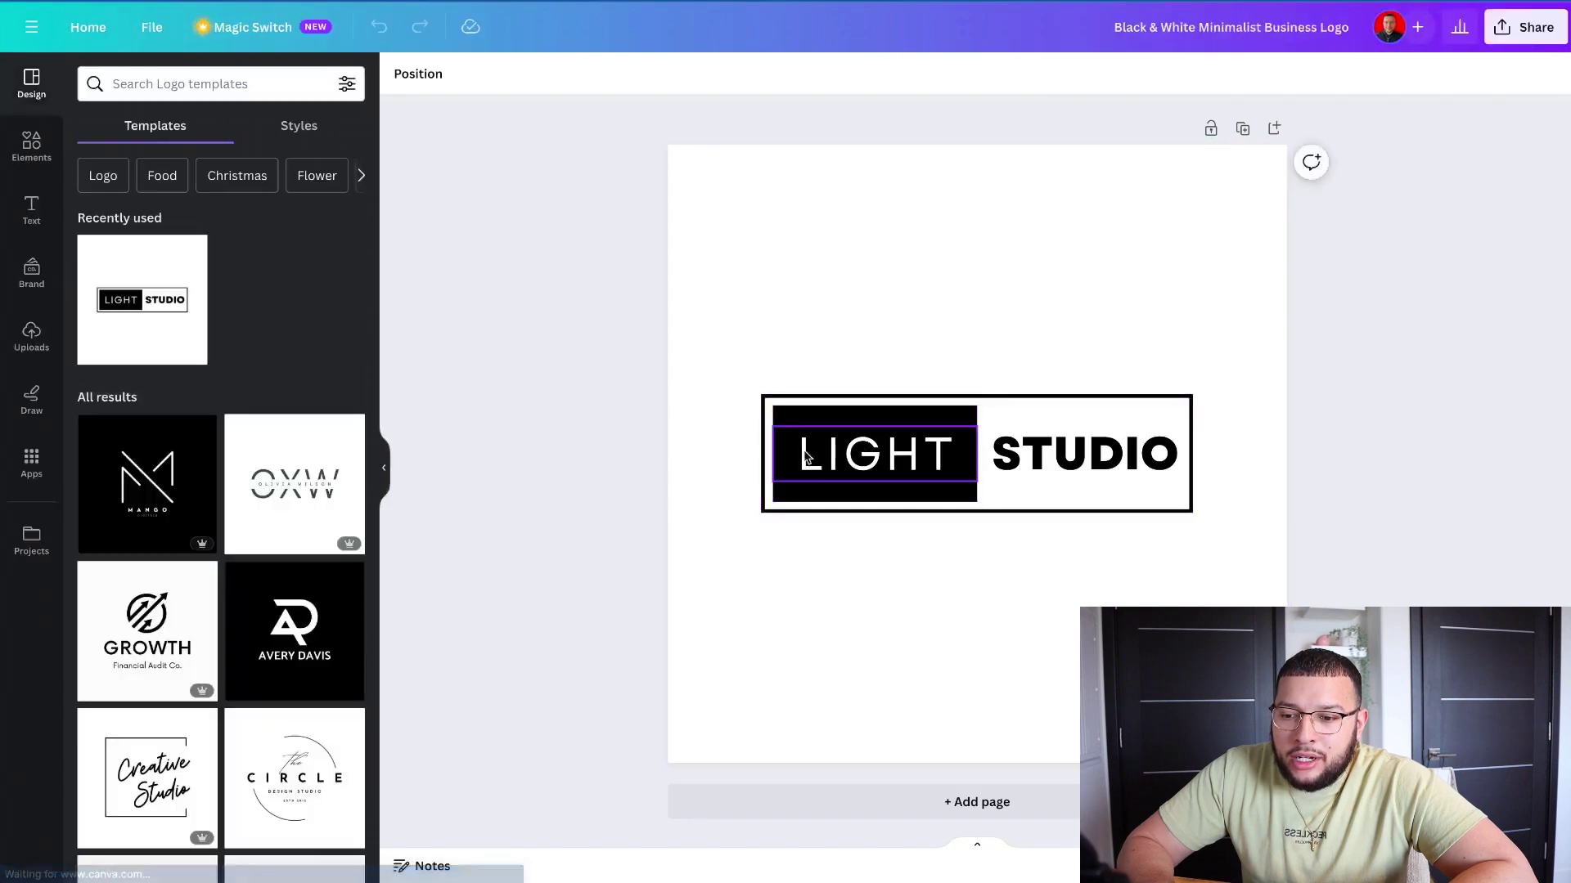
double_click(859, 448)
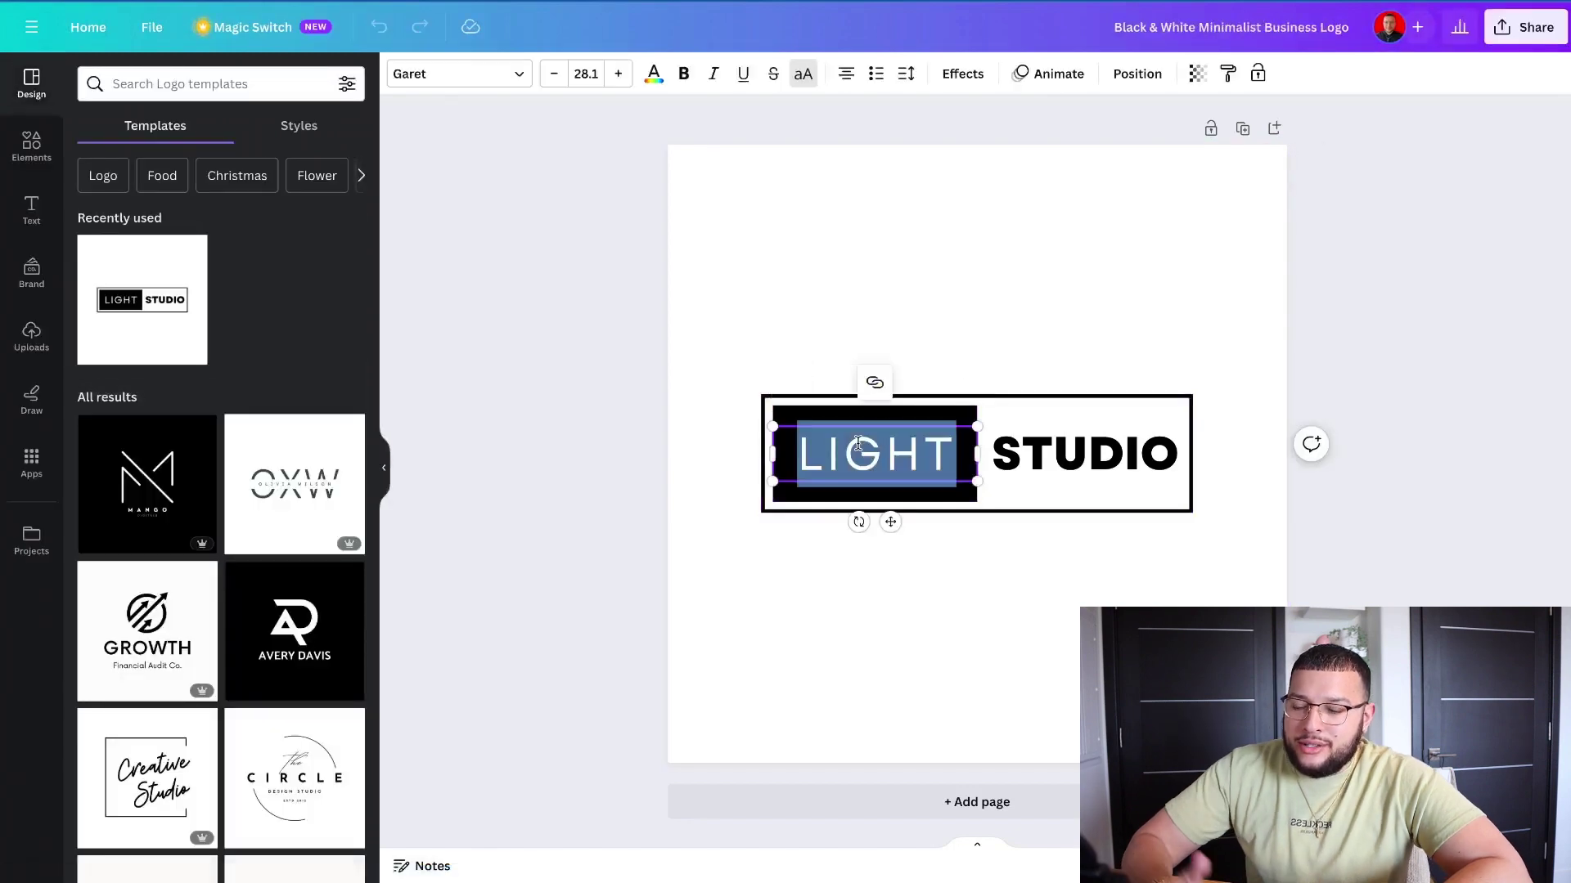
type("TEST")
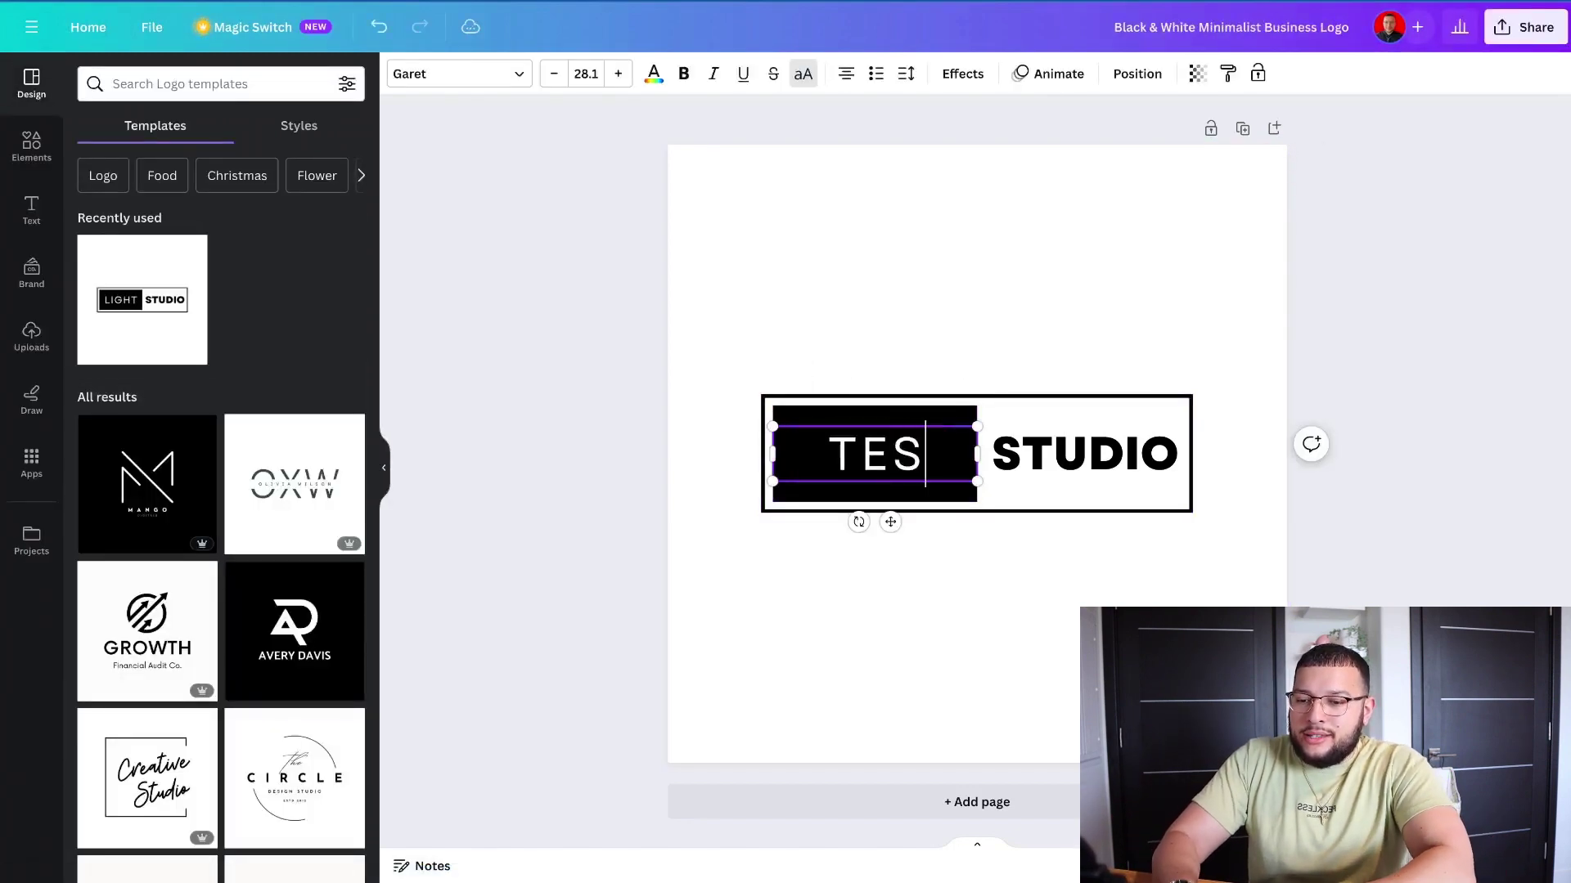
double_click(1085, 454)
type("BRAND")
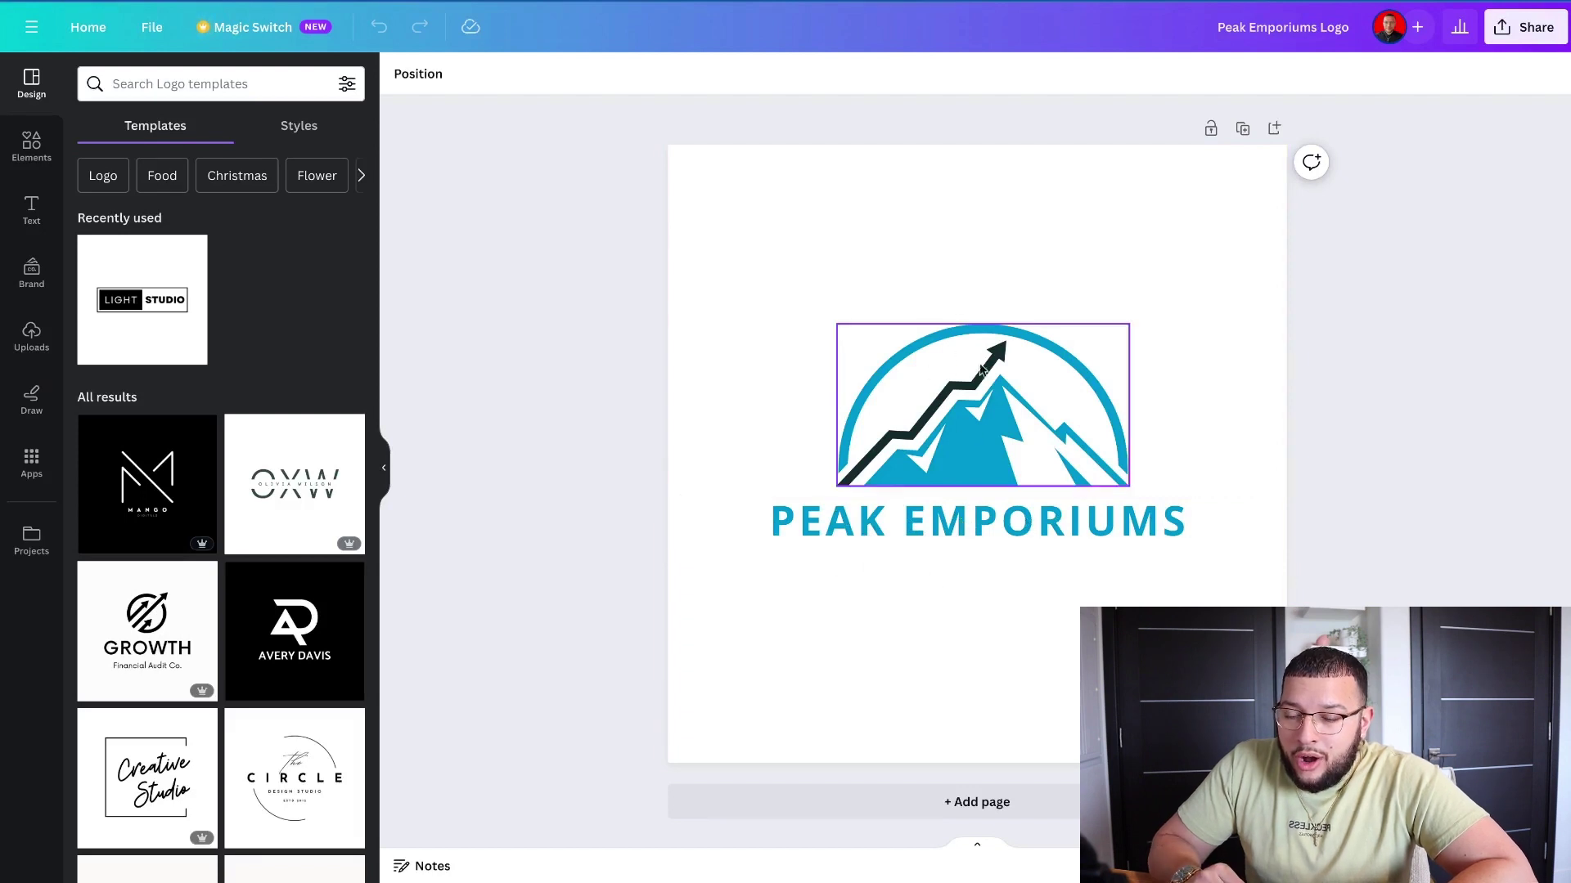
Step: Try the dark document color for the blue parts of the Peak Emporiums mountain graphic and return them to blue
left_click(952, 403)
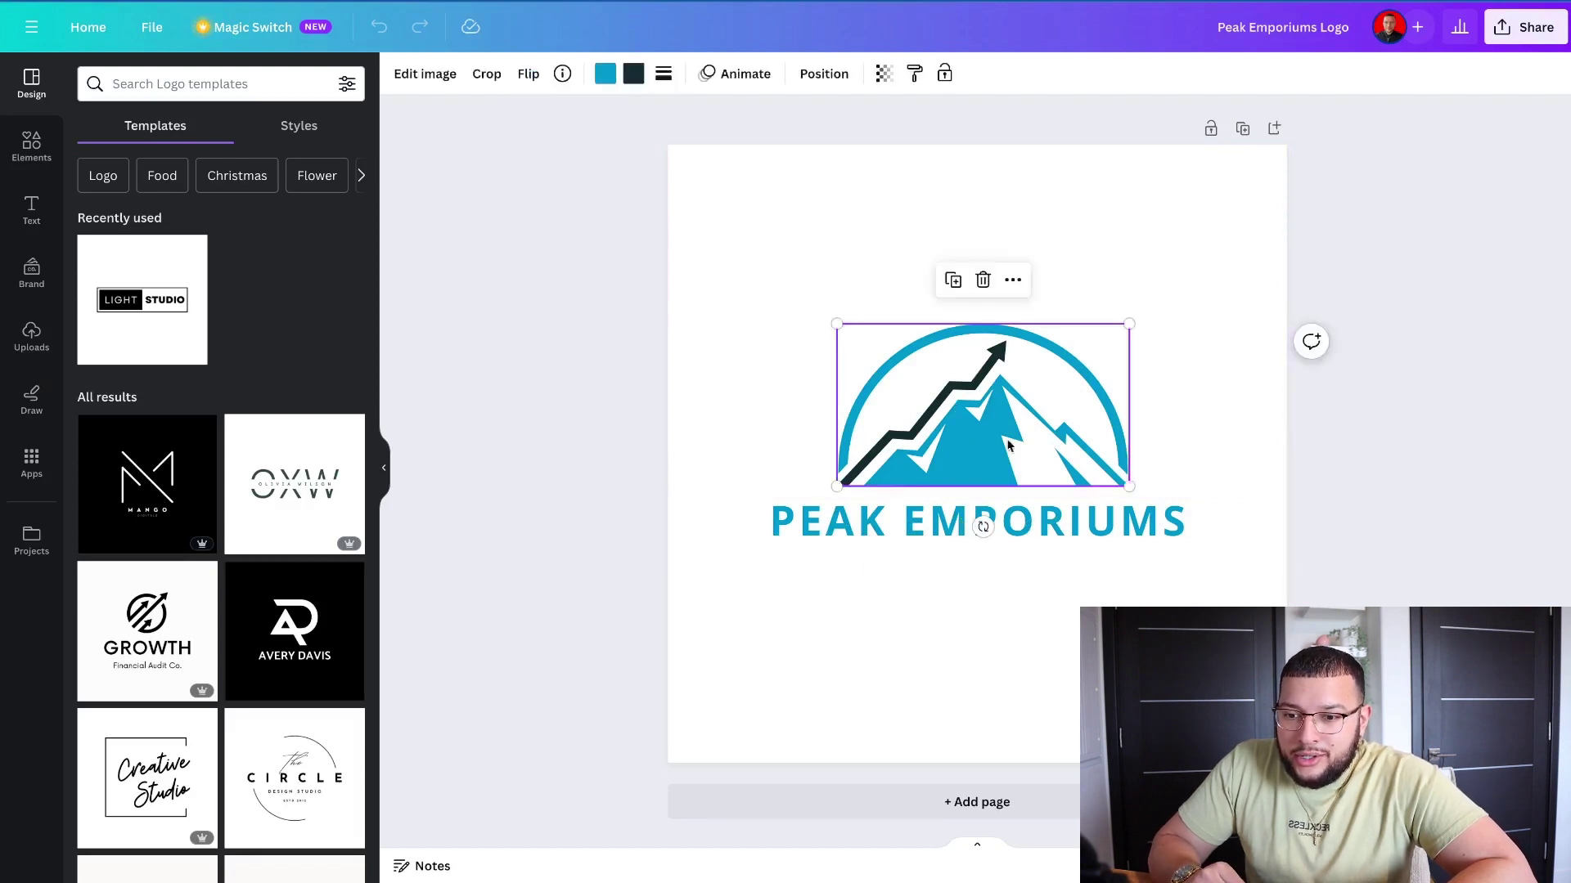
left_click(612, 73)
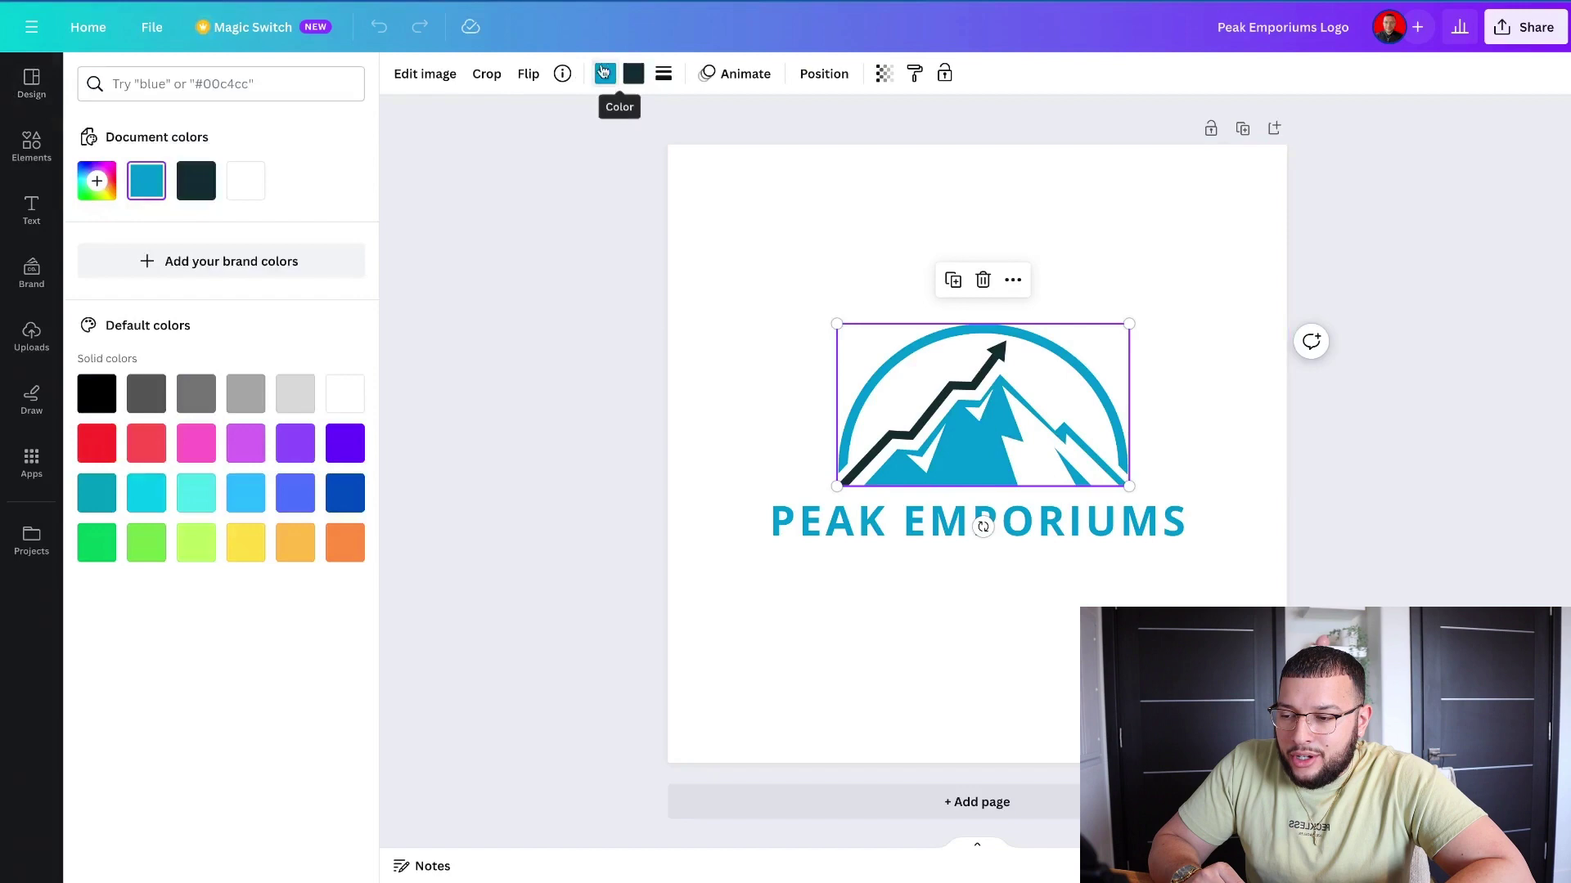
left_click(195, 180)
left_click(154, 186)
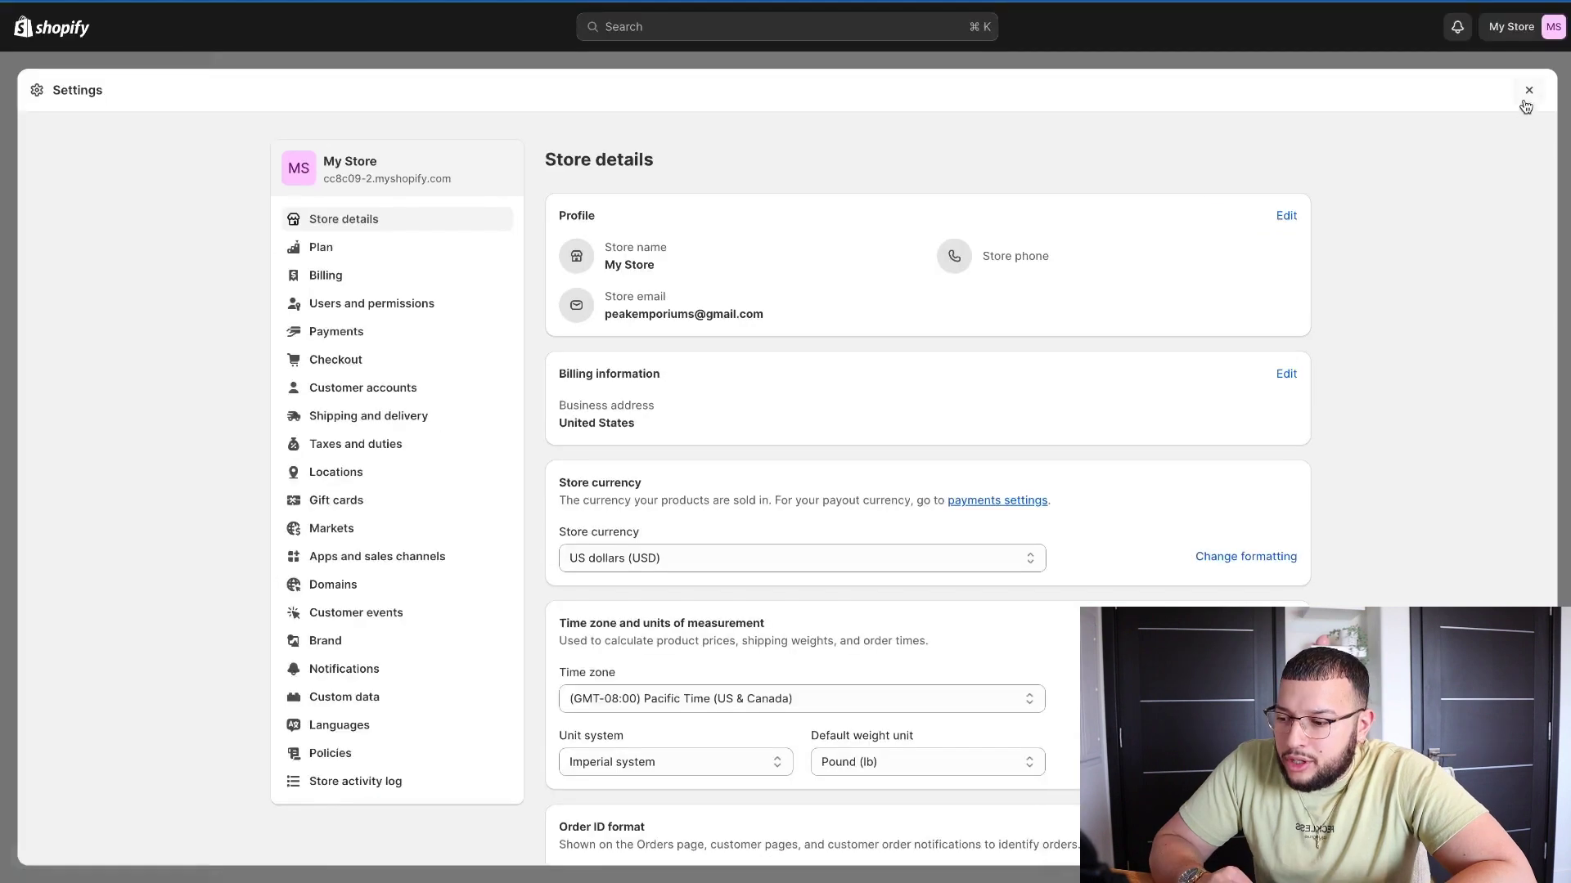
Step: Switch back to the Shopify admin and open the Shopify App Store from the apps and sales channels settings
left_click(1528, 92)
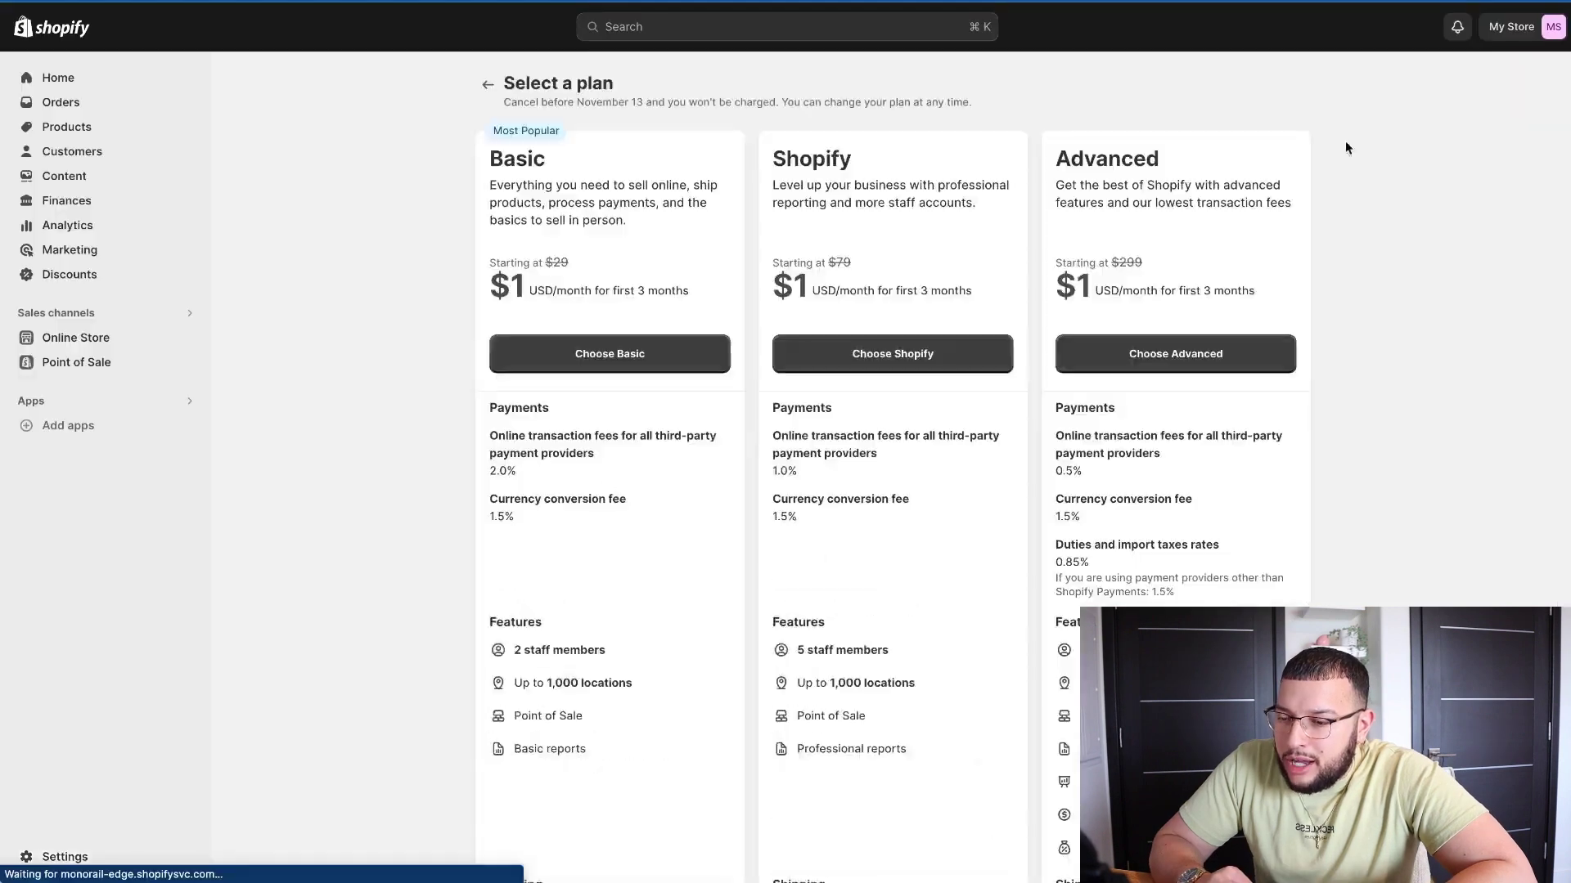
left_click(64, 856)
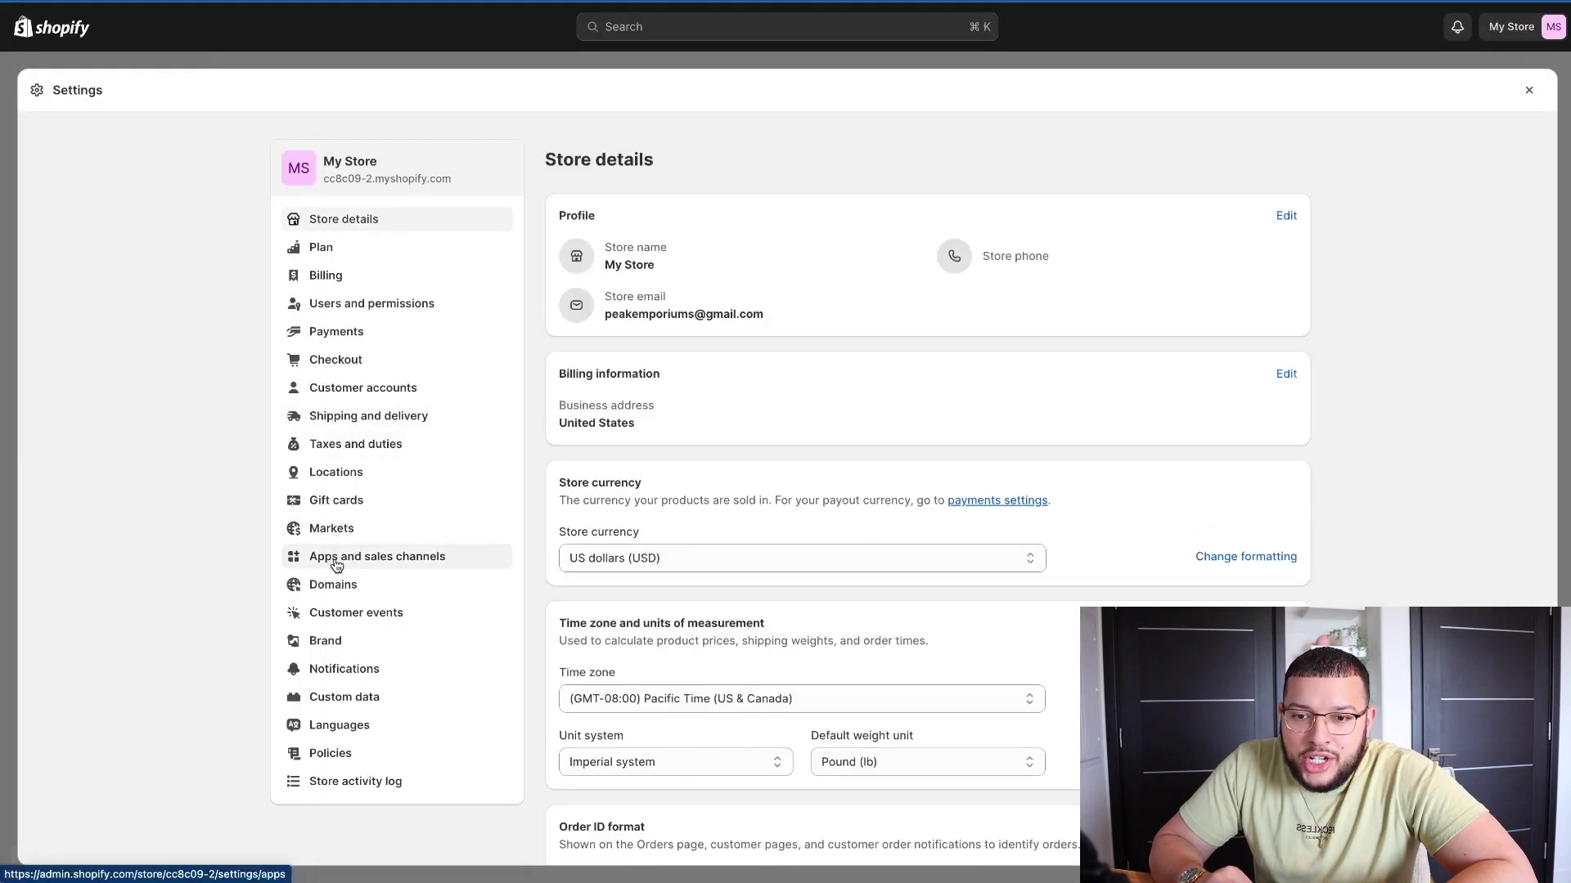
left_click(336, 564)
left_click(1234, 158)
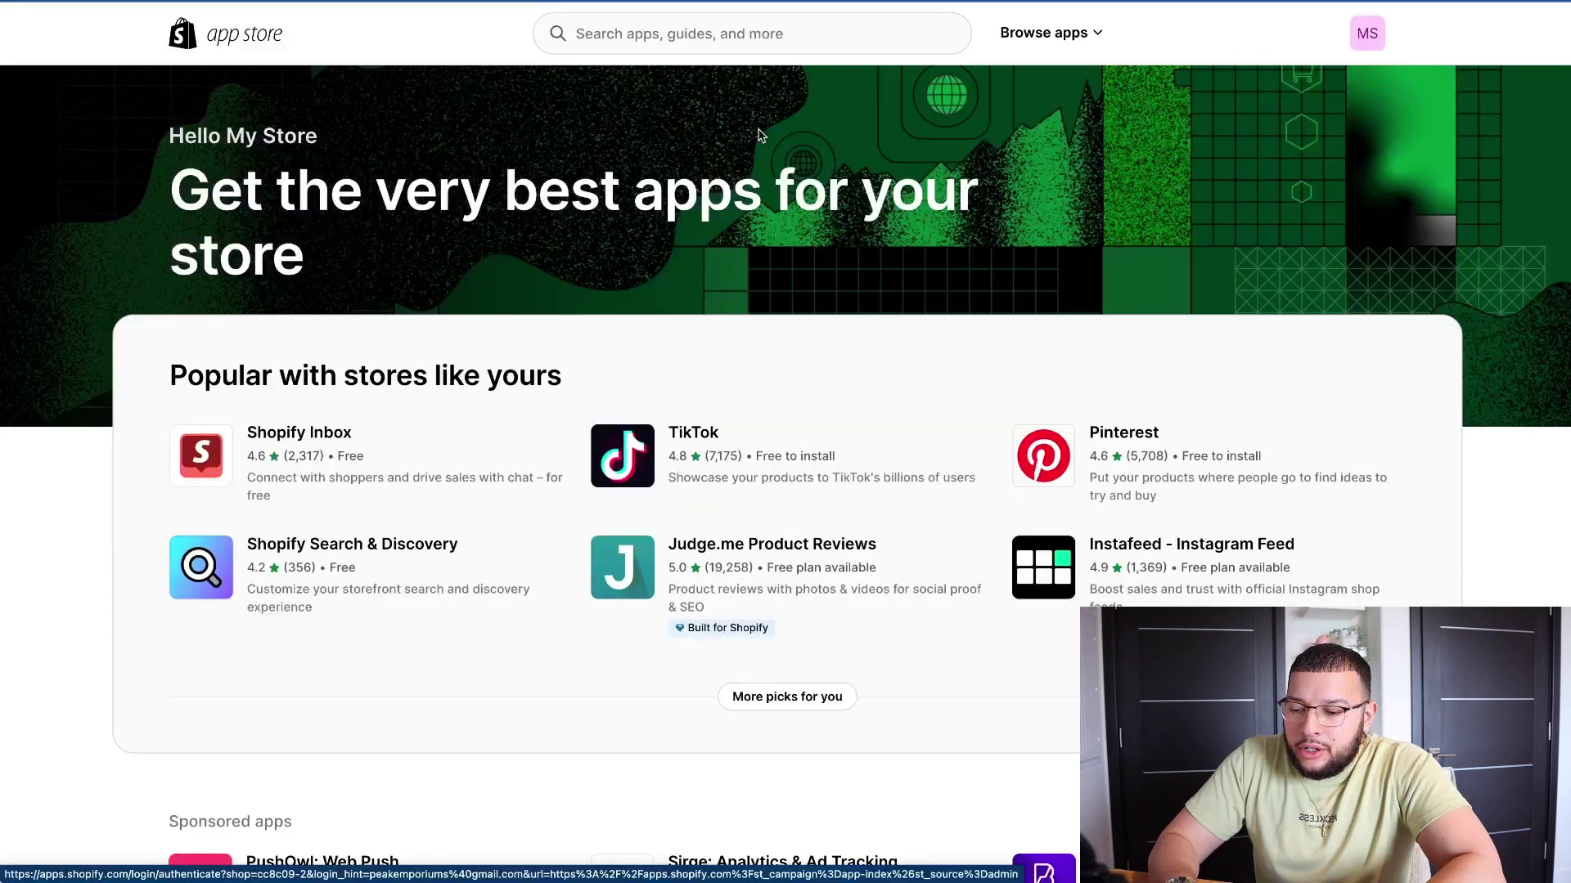
Step: Search the app store for chdropshipping and open the CJdropshipping: Much Faster app listing
left_click(728, 18)
type("chdropshipping")
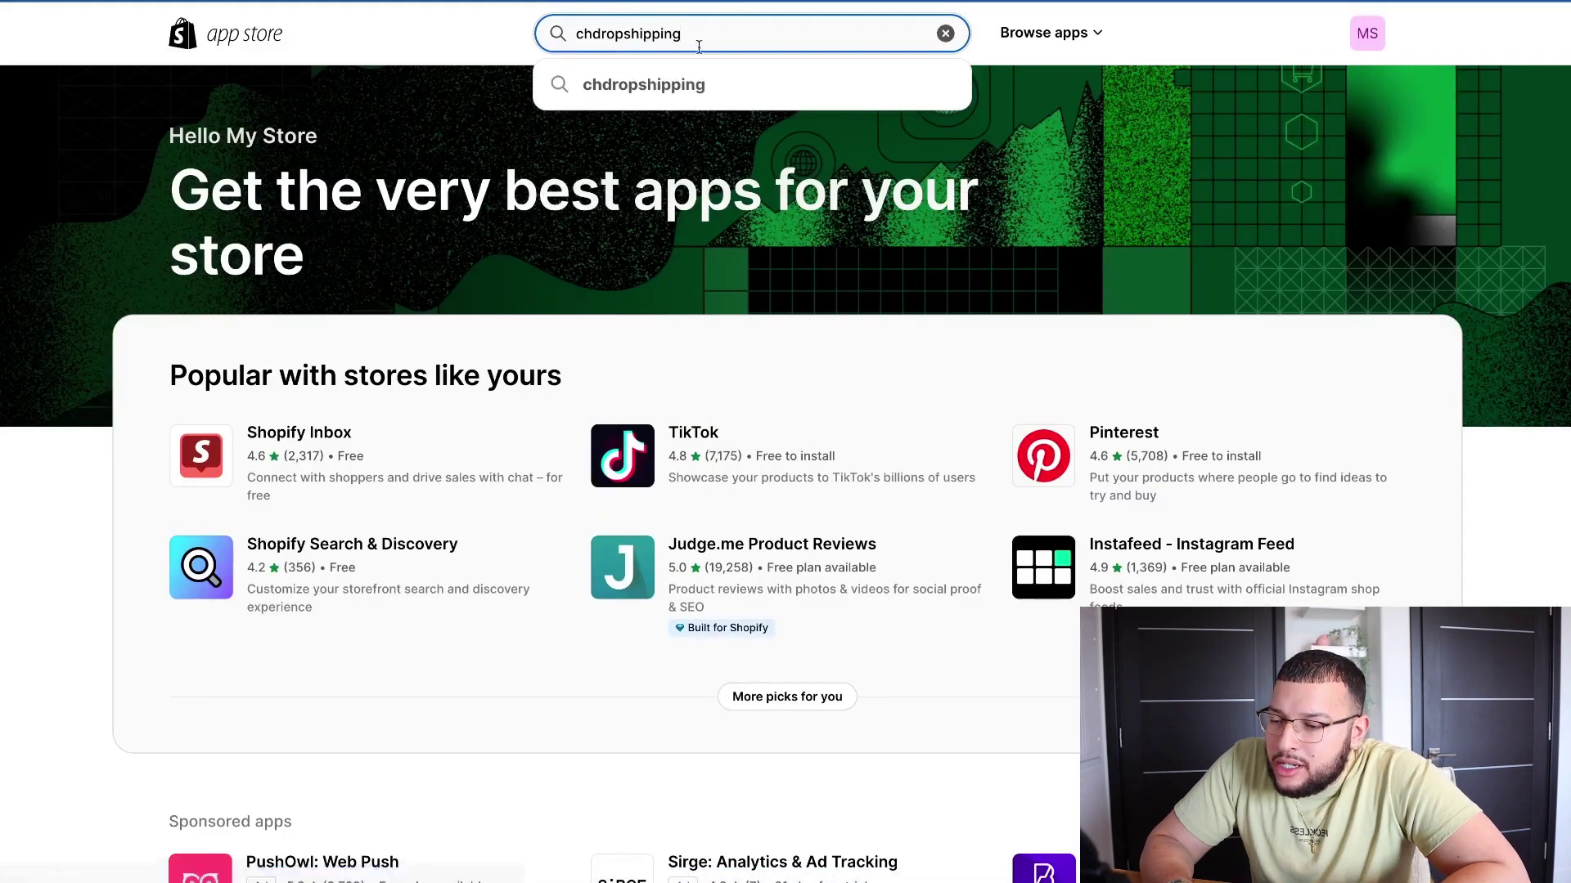
key("Return")
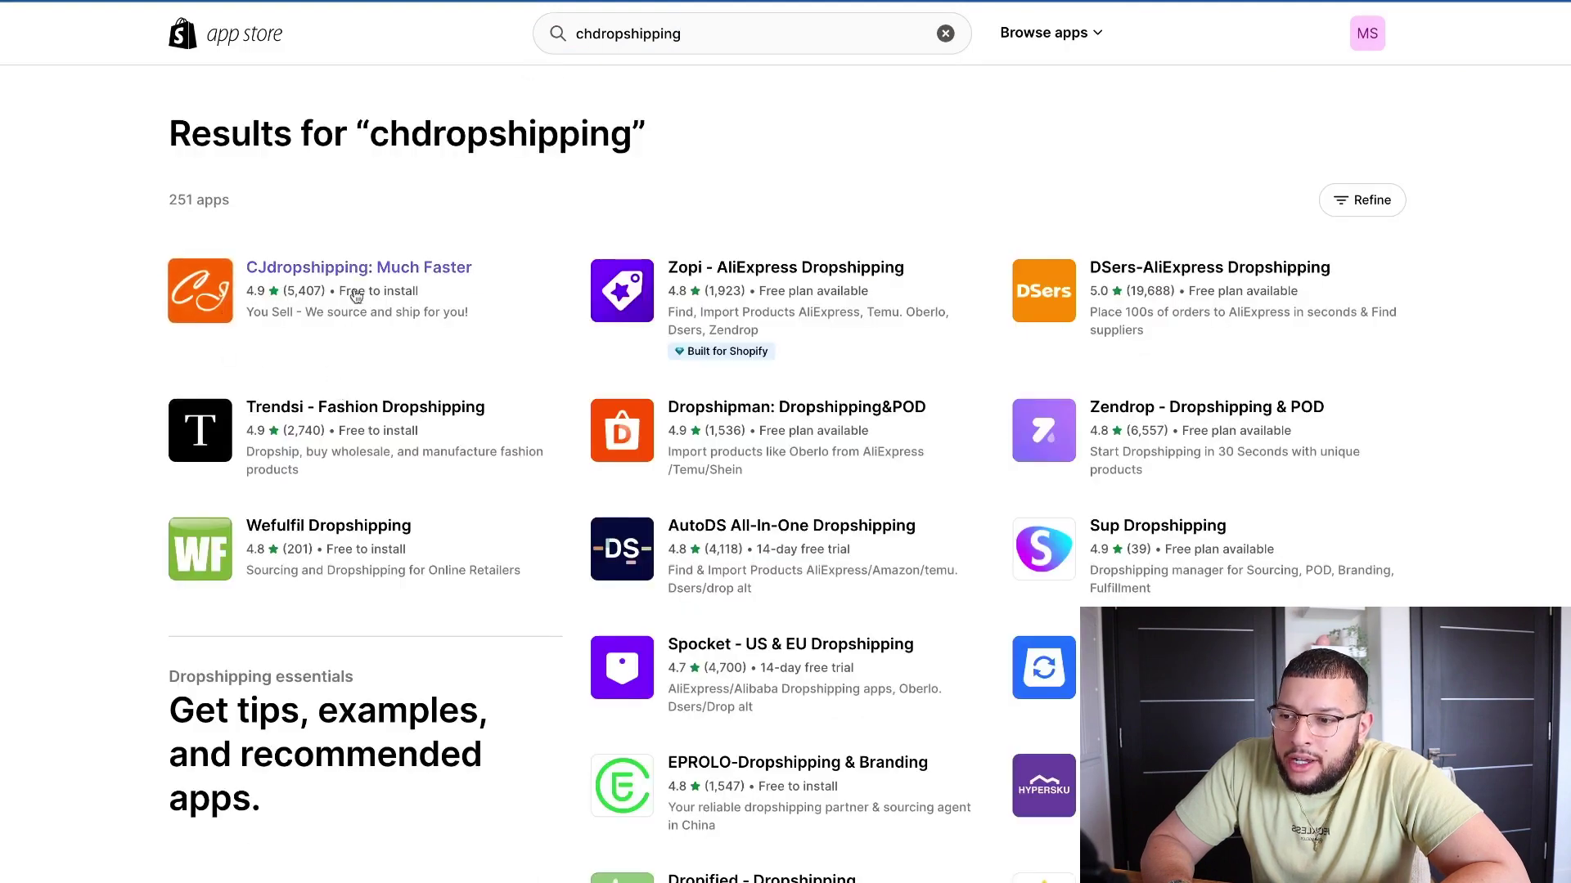
left_click(374, 294)
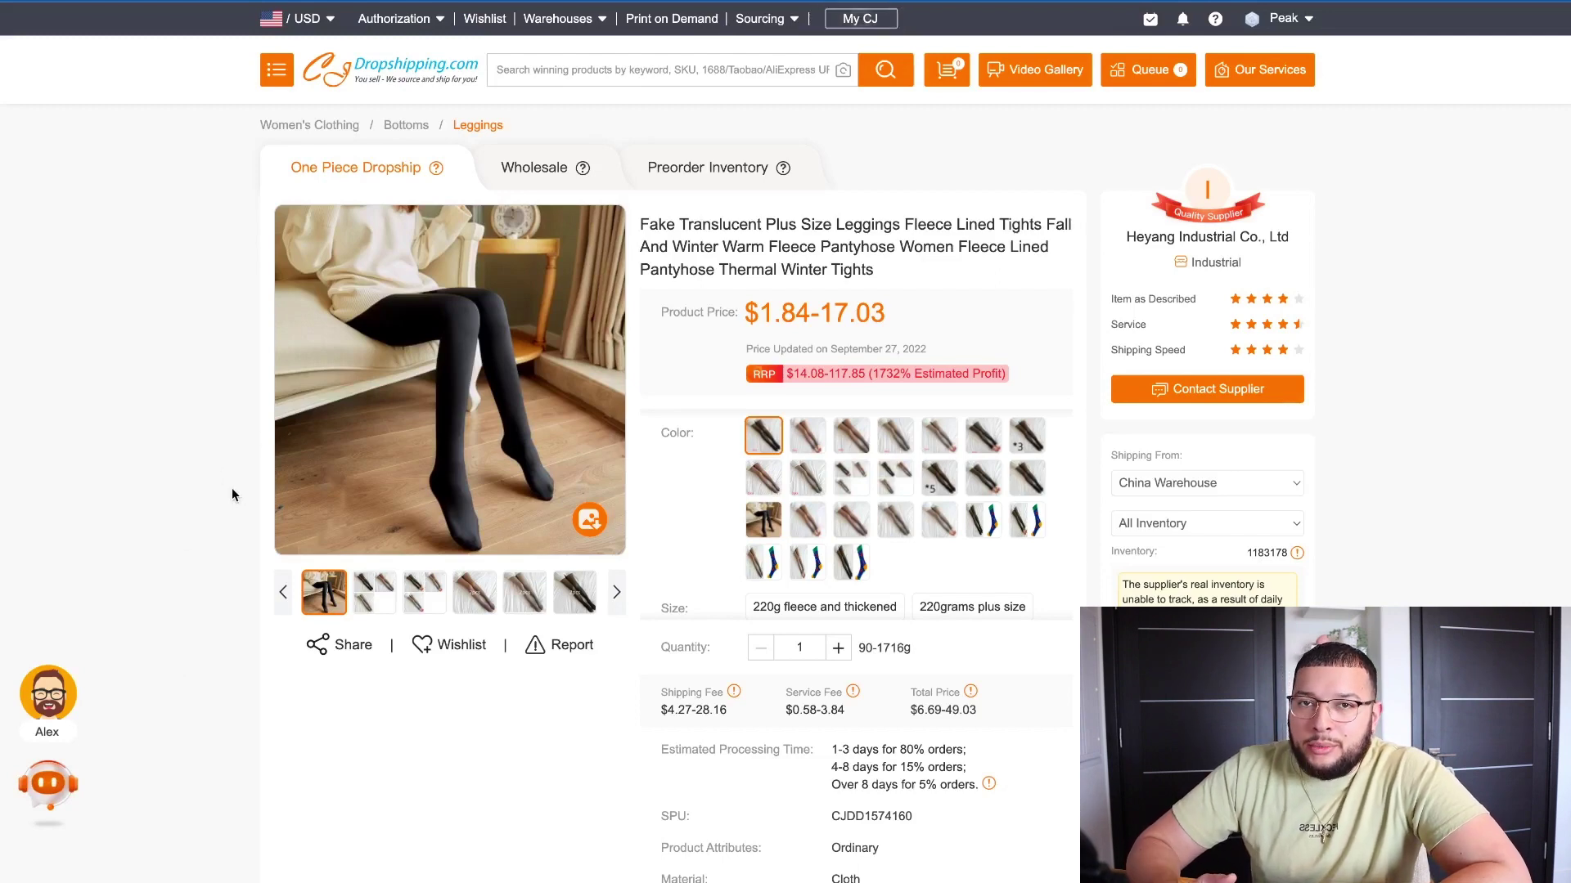
Step: Select the 220g fleece and thickened size of the leggings and check its inventory, shipping methods and estimated delivery time
scroll(222, 484, "down", 4)
left_click(851, 606)
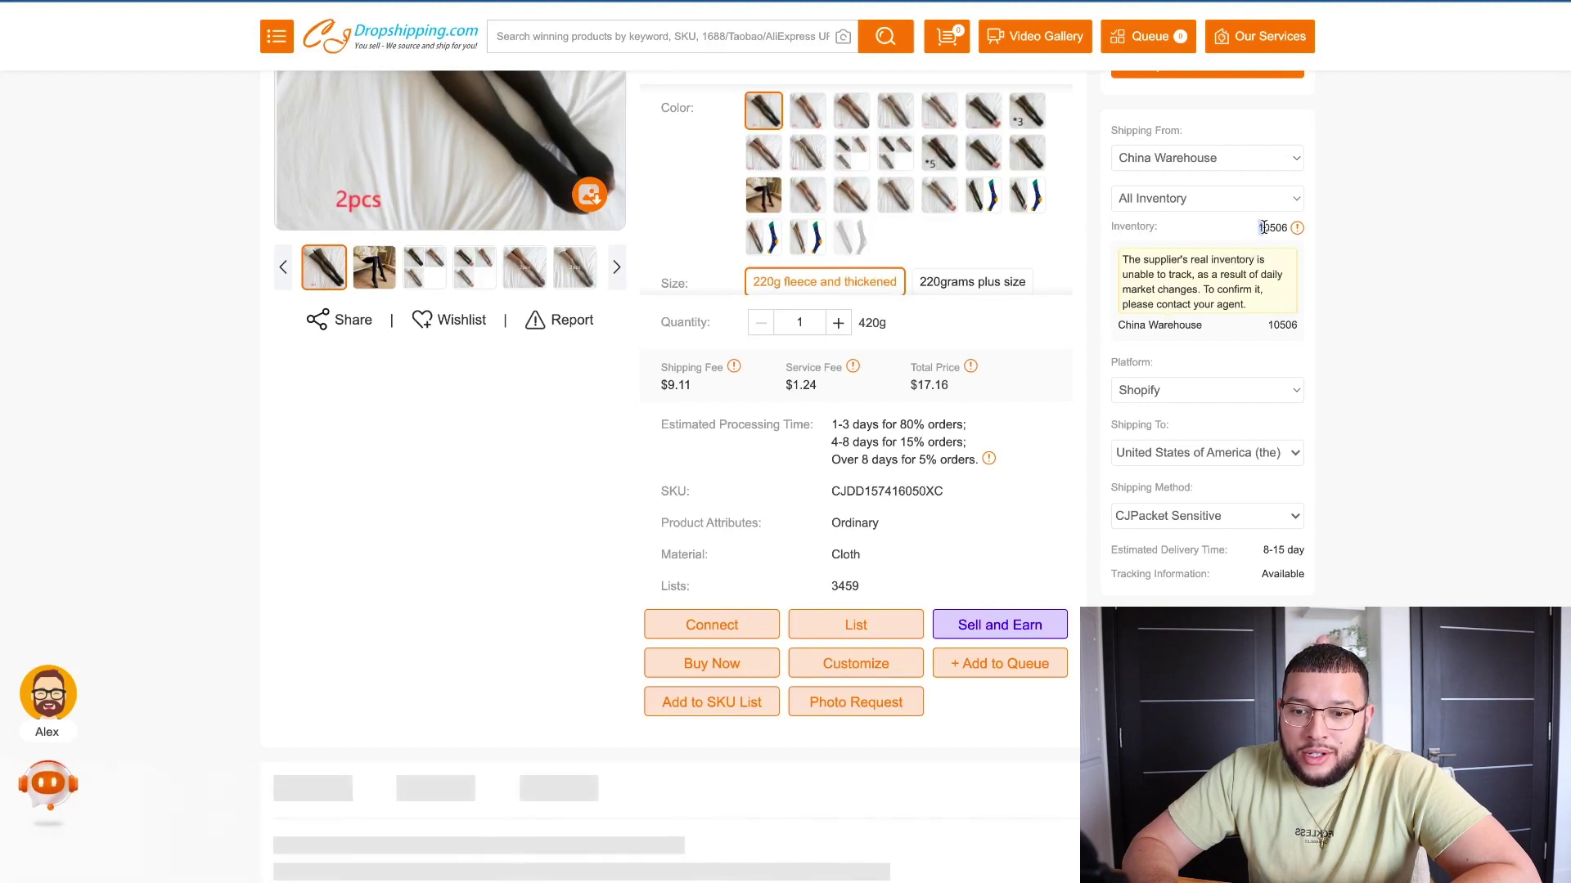
left_click_drag(1264, 228, 1288, 228)
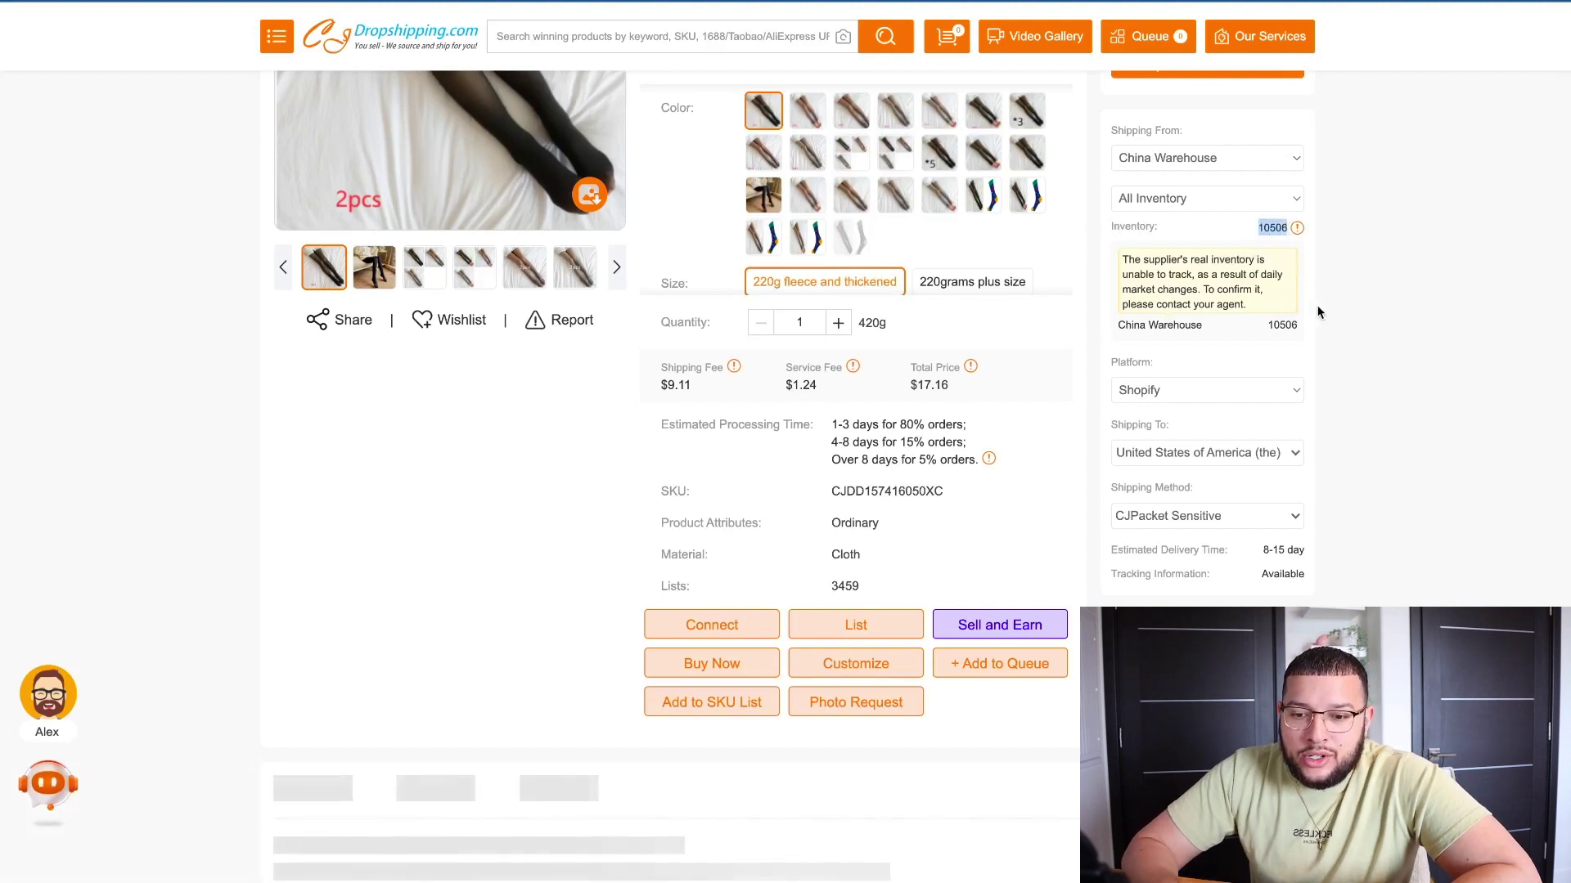
left_click(1200, 526)
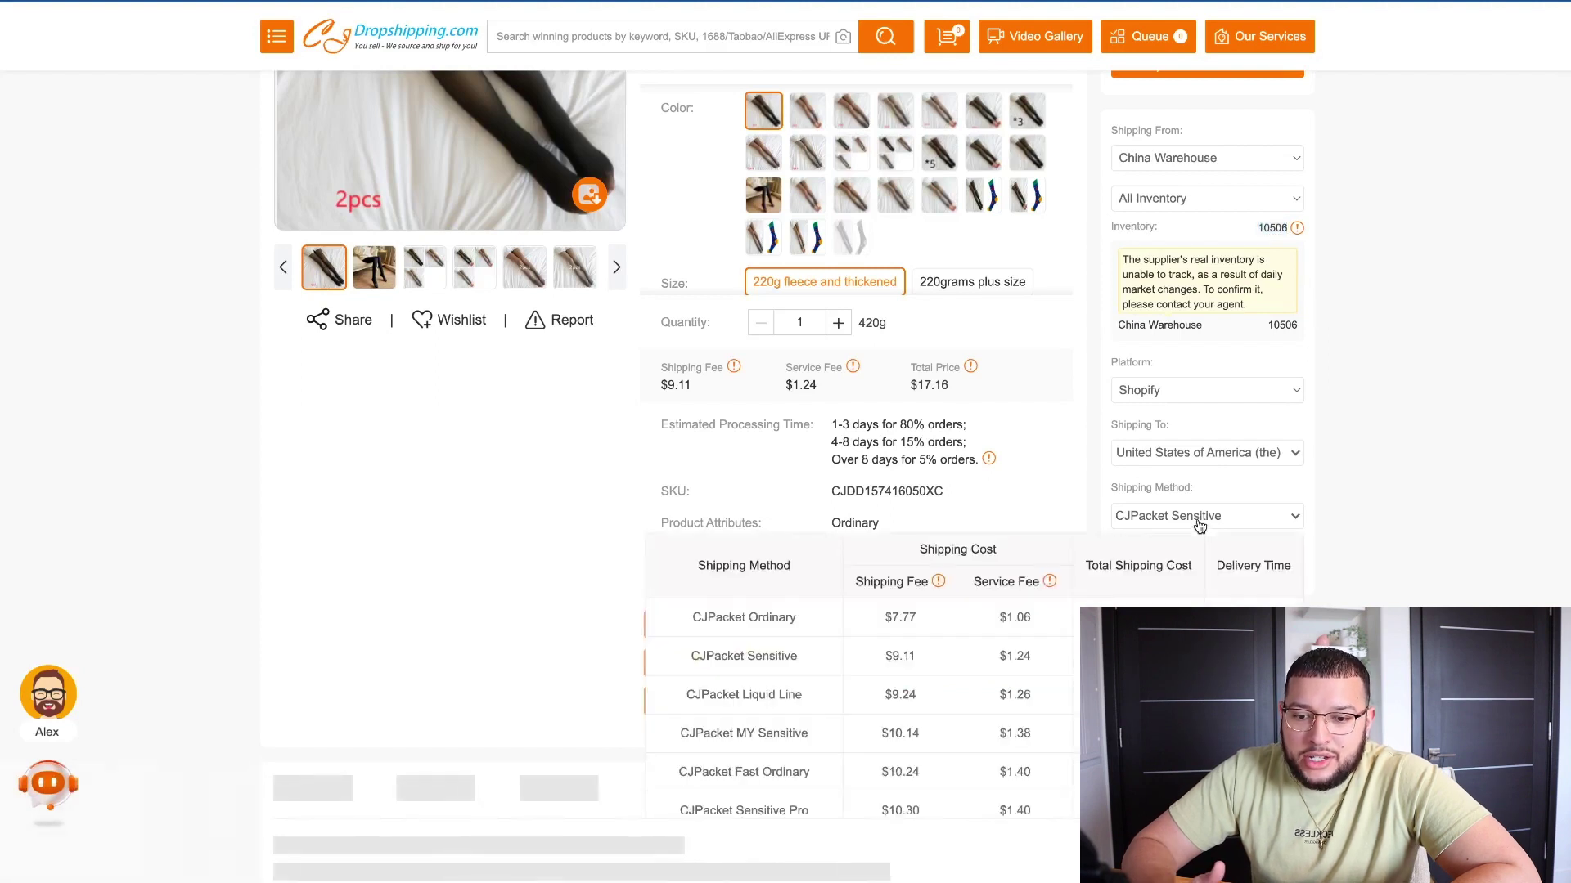
left_click(1199, 526)
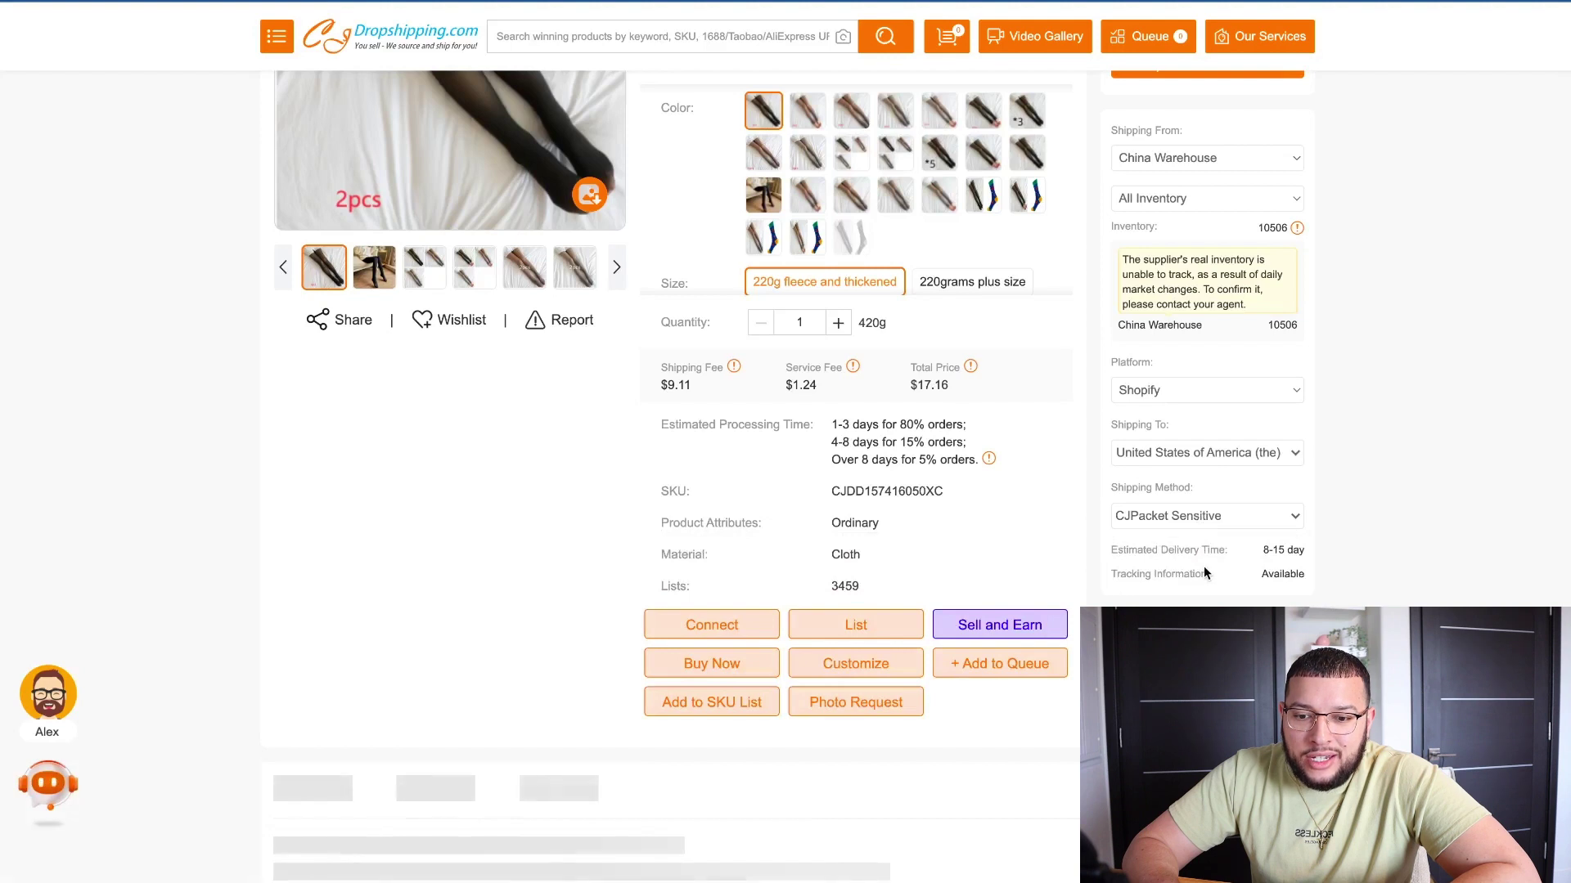
triple_click(1288, 544)
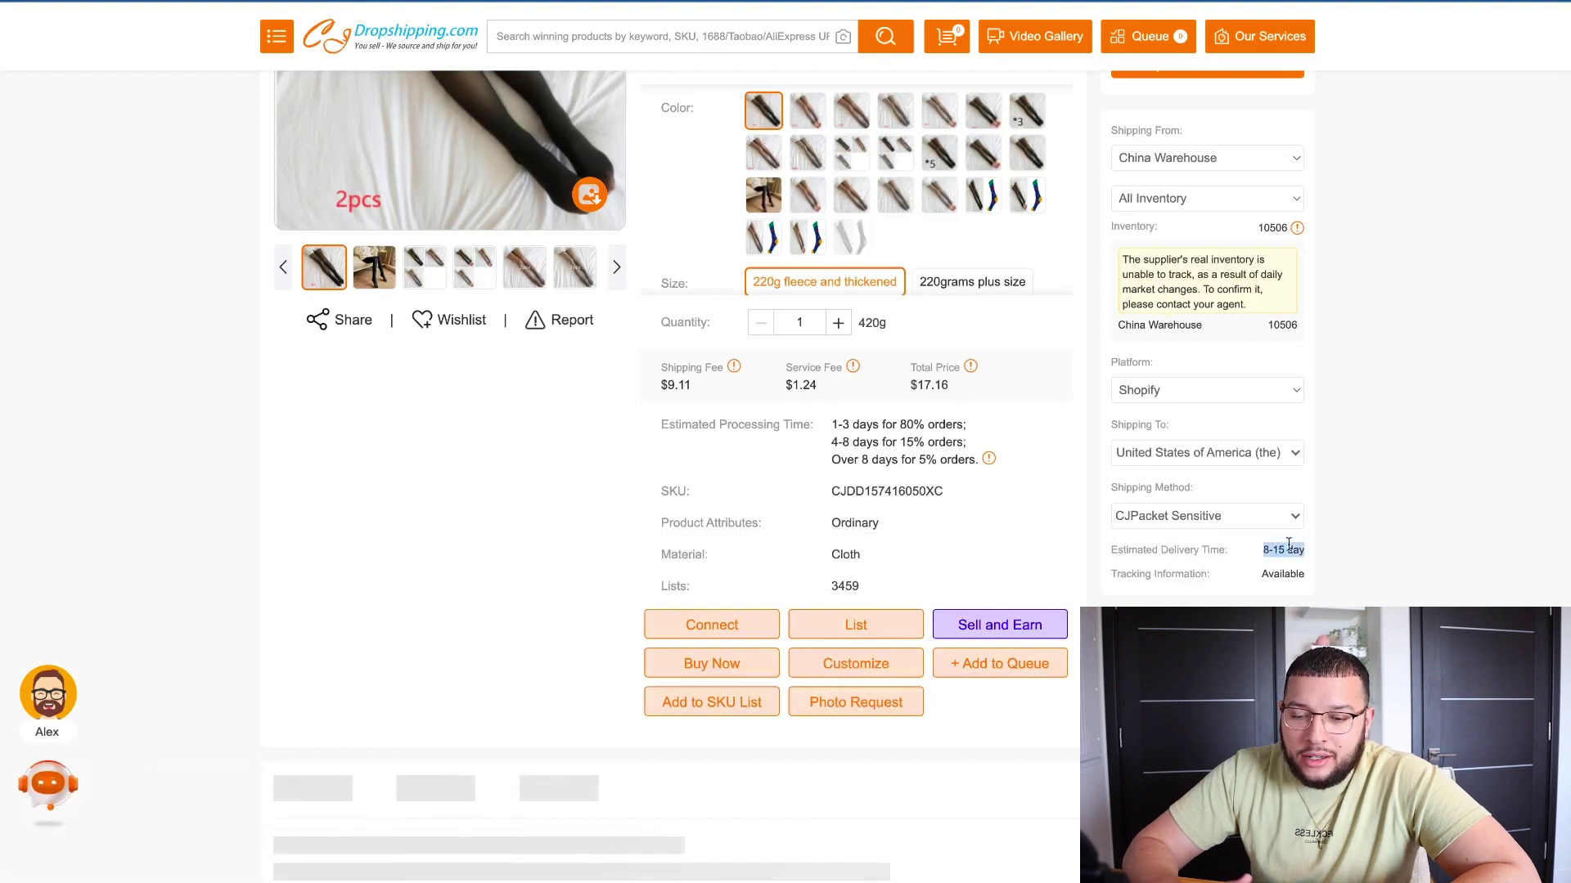
left_click(1234, 515)
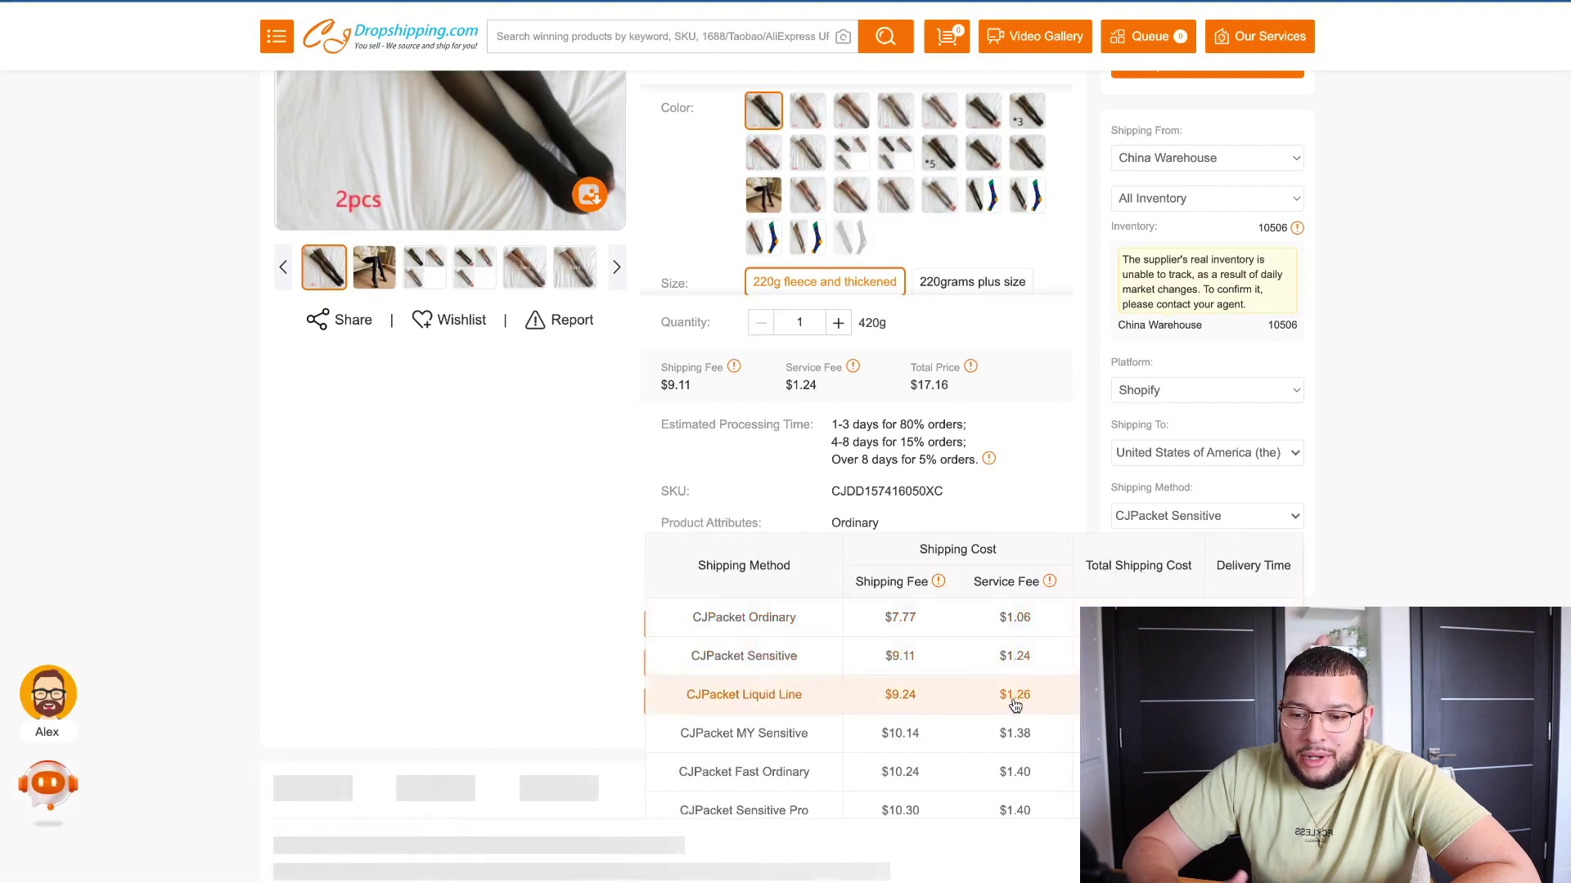
left_click(1015, 656)
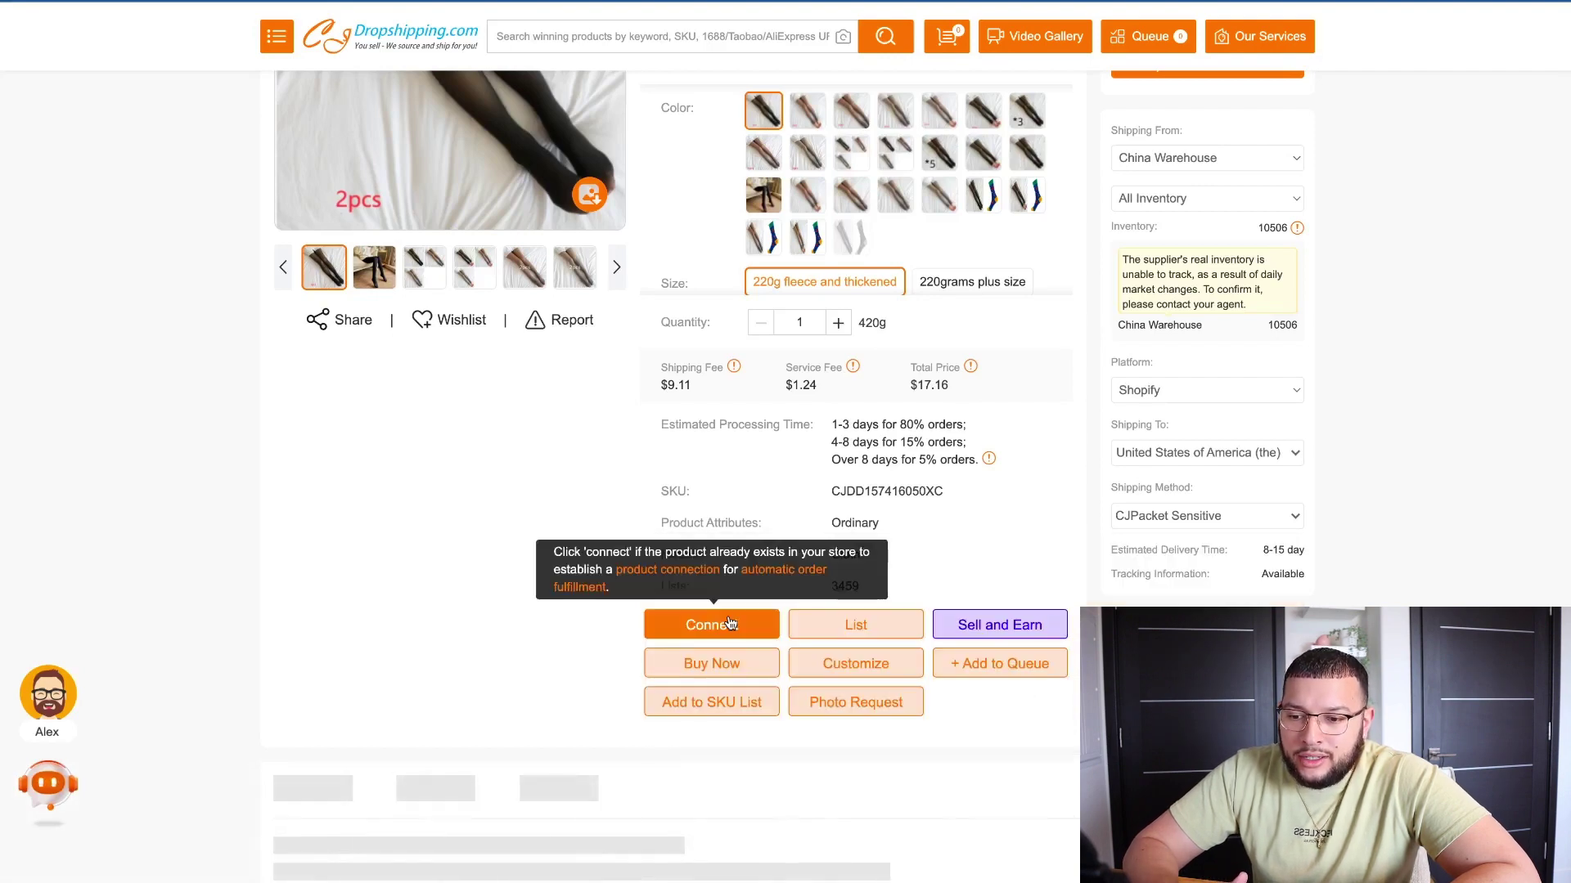
Step: Start listing the leggings in the connected store and add Leggings as a new product type
left_click(856, 624)
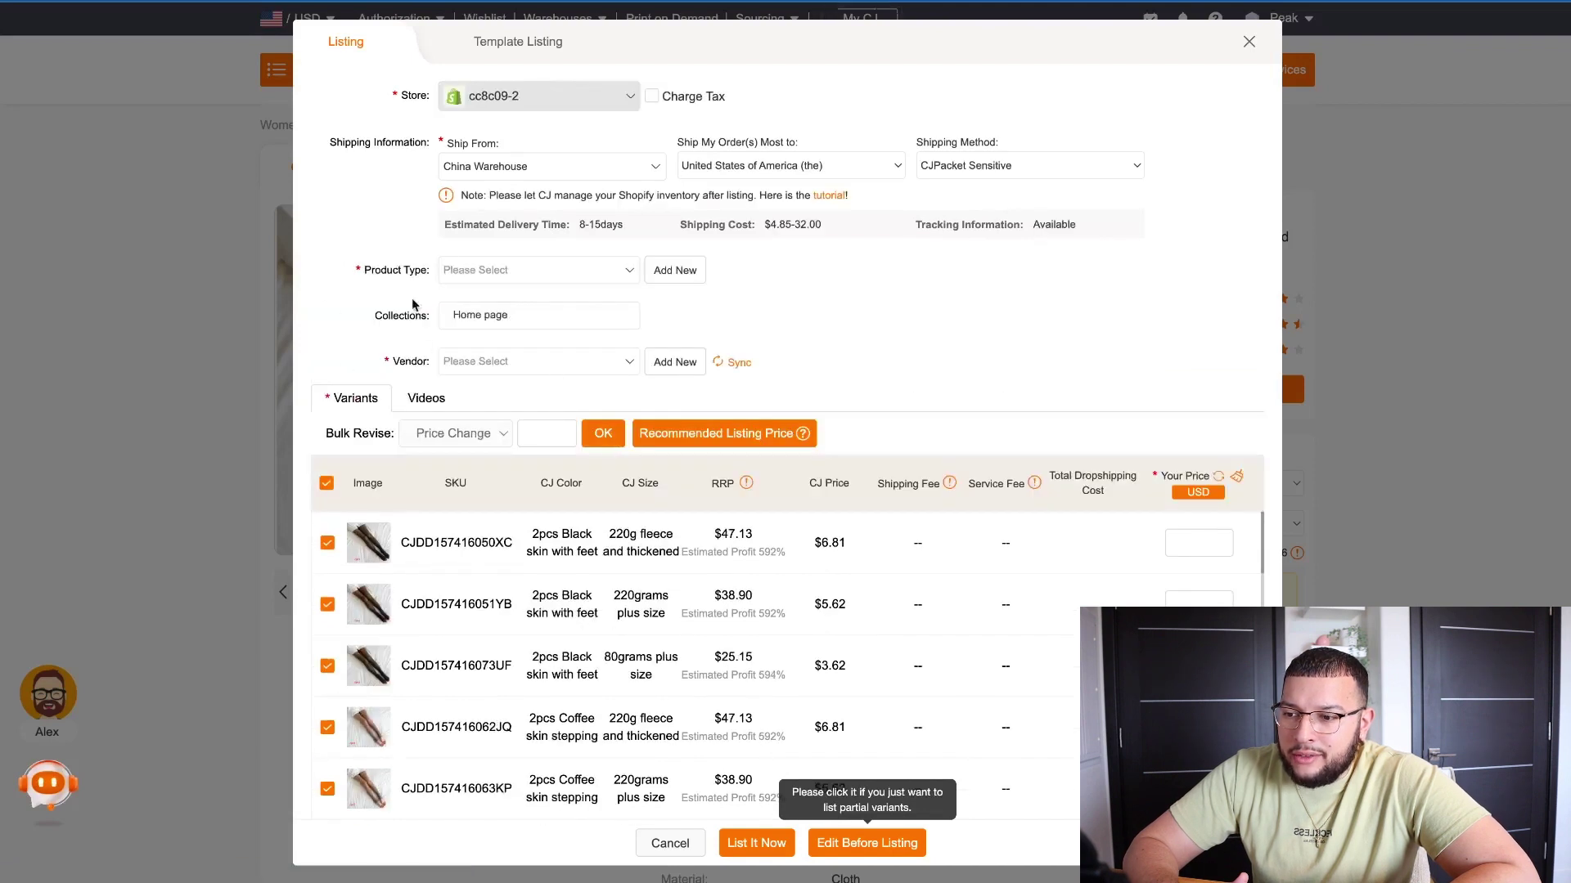
left_click(519, 270)
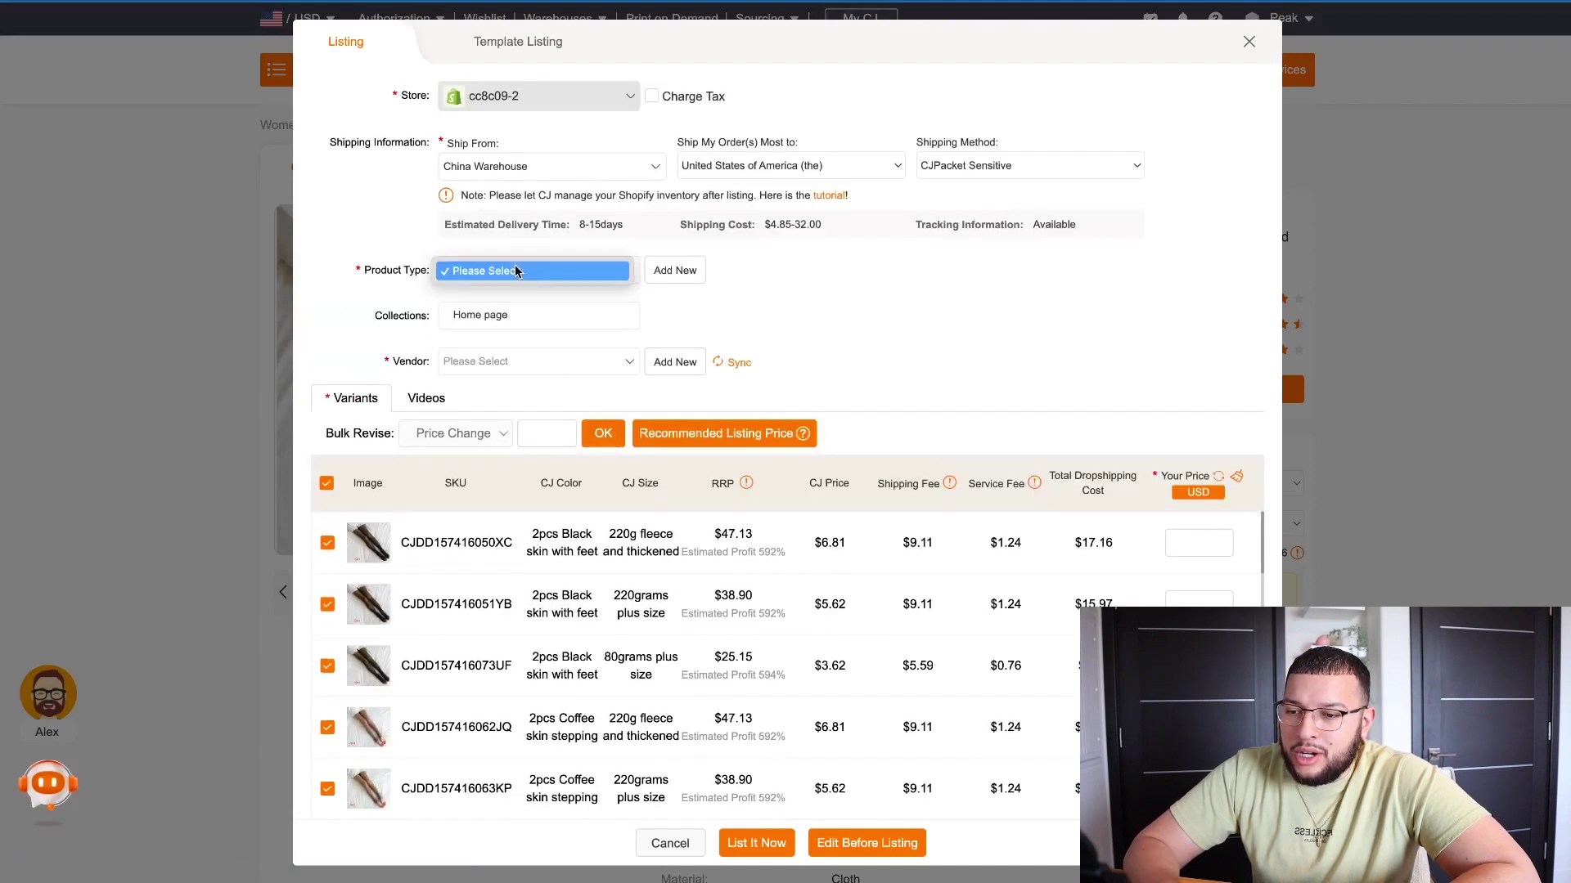
left_click(700, 265)
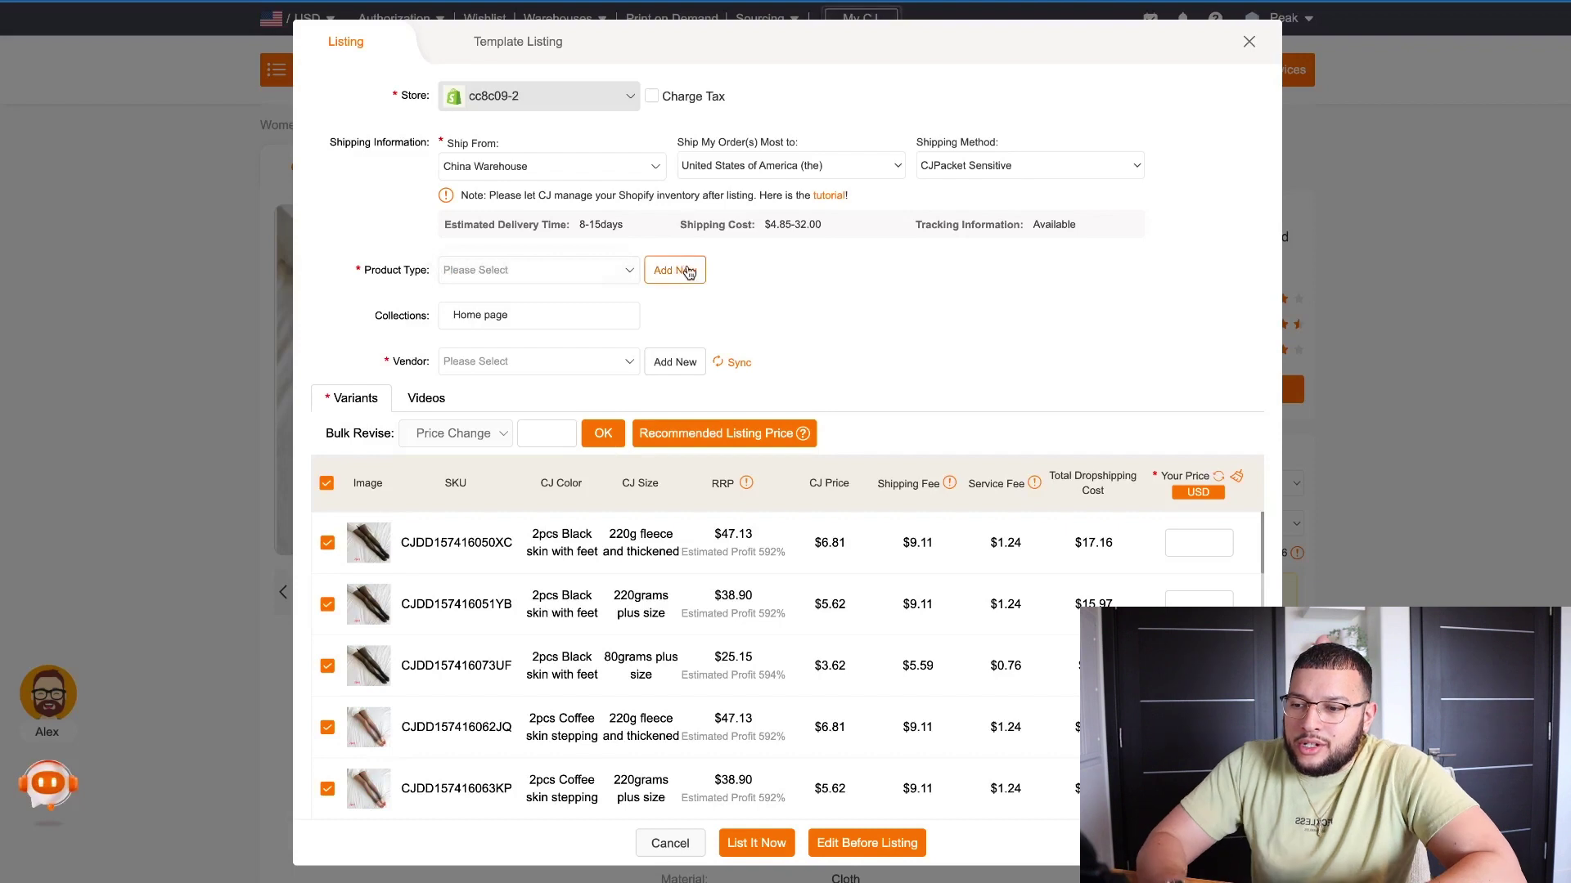
left_click(667, 272)
left_click(537, 263)
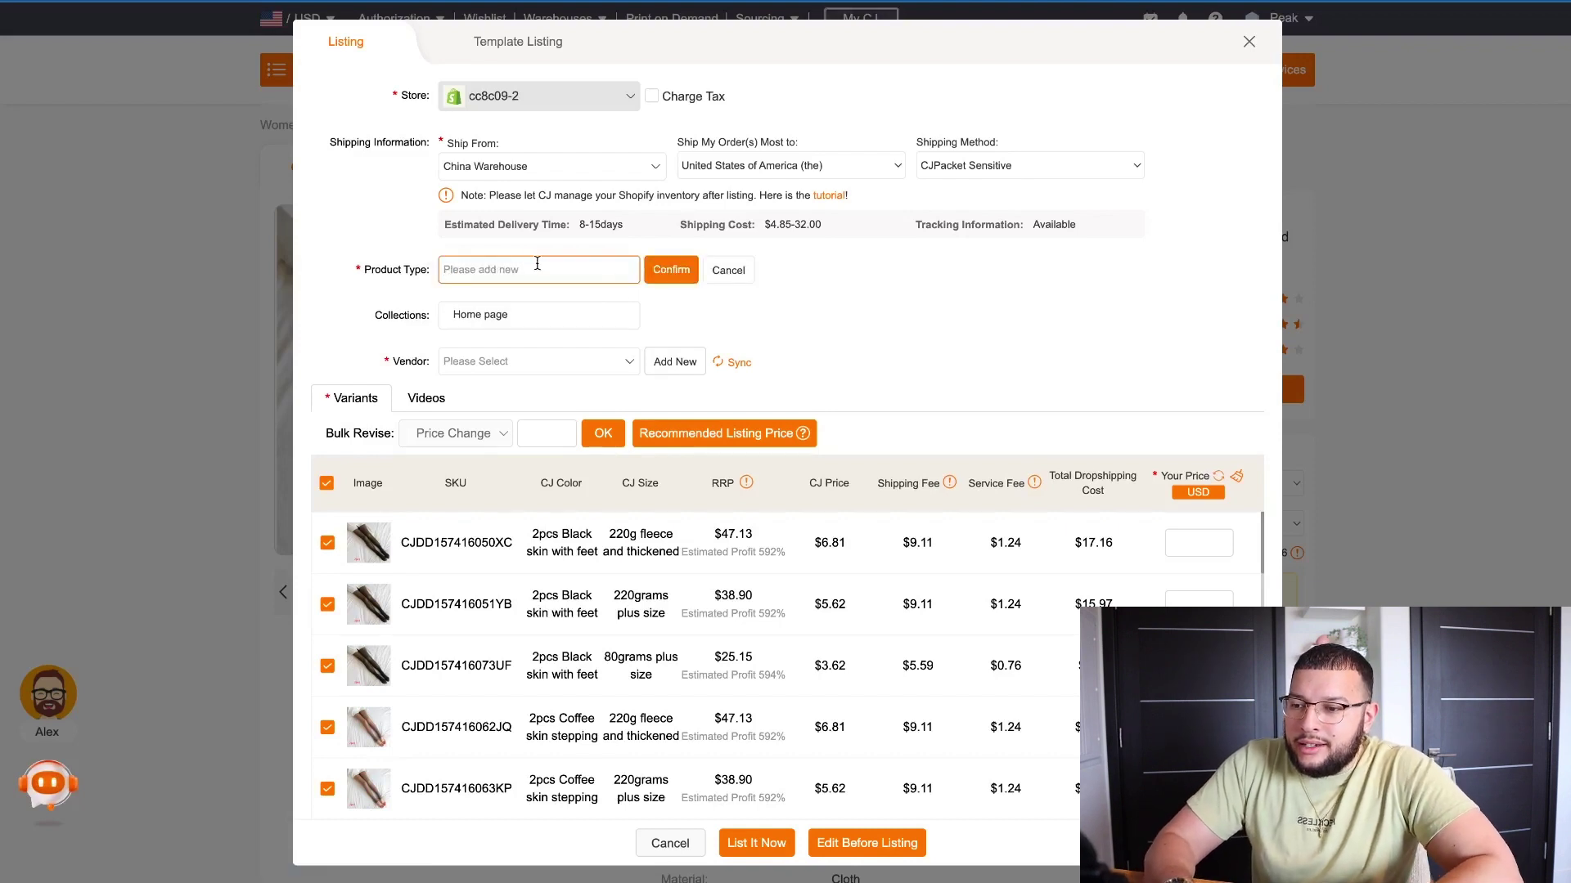
type("Leggings")
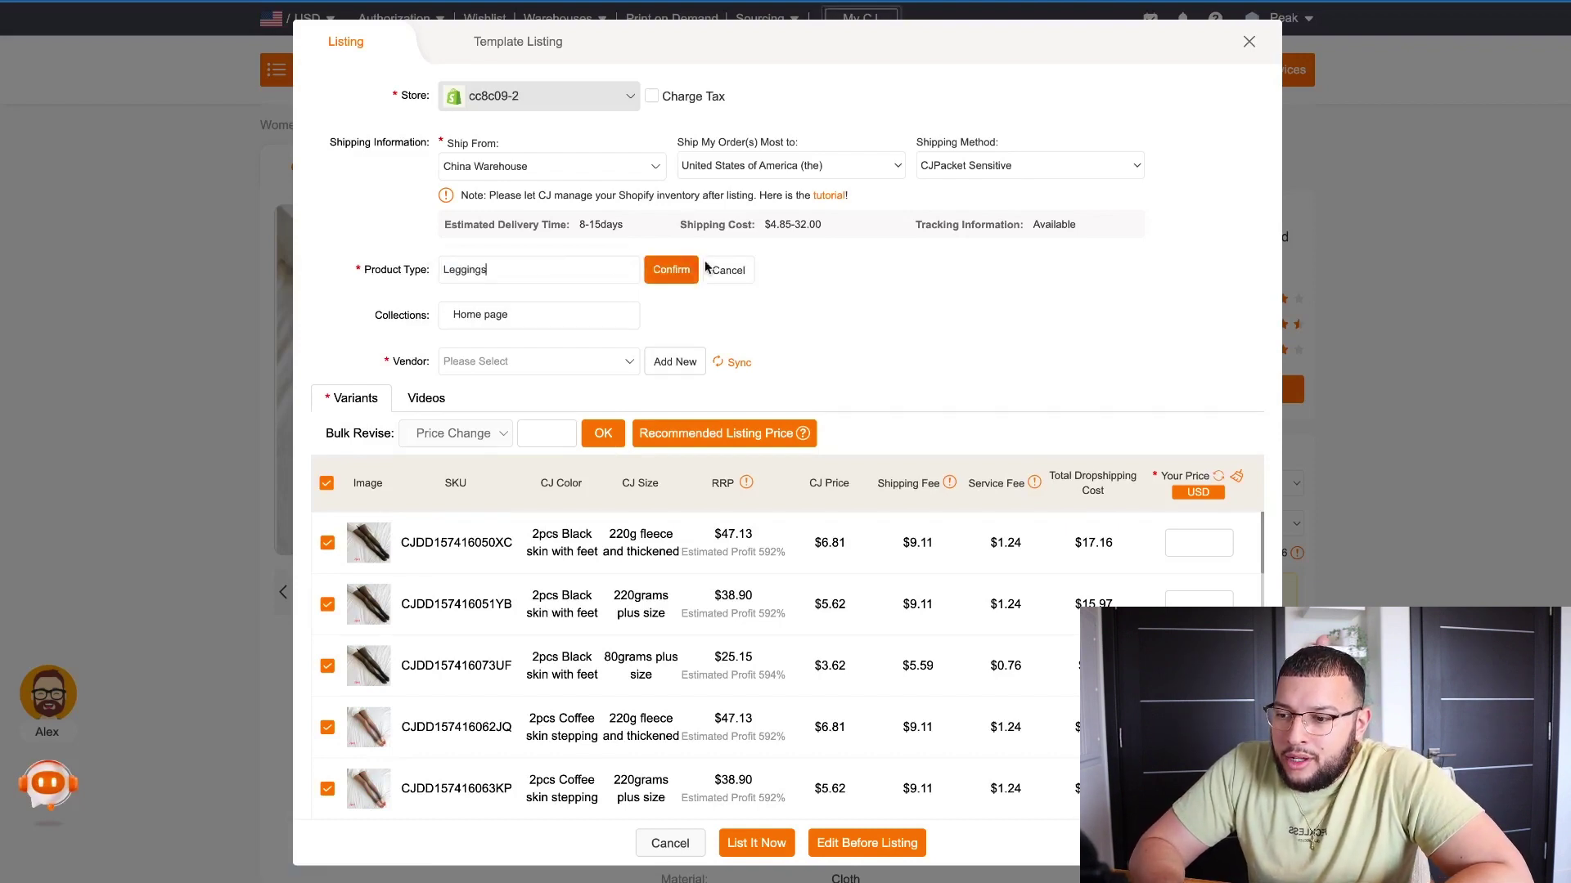
left_click(676, 272)
Step: Add Test store as a new vendor for the leggings listing
scroll(661, 304, "down", 1)
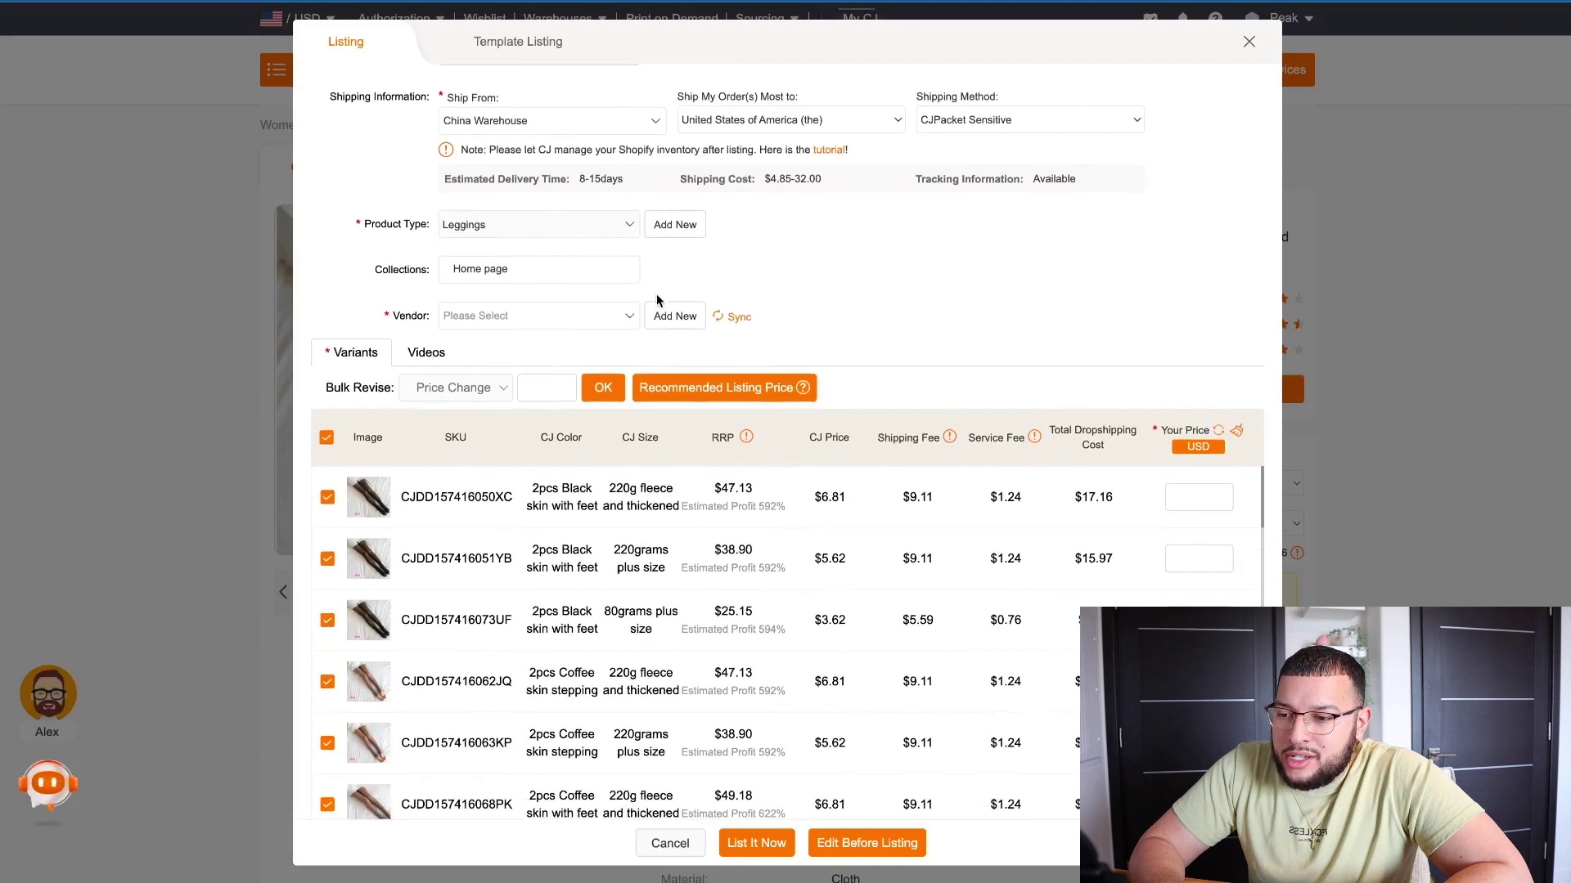
left_click(679, 316)
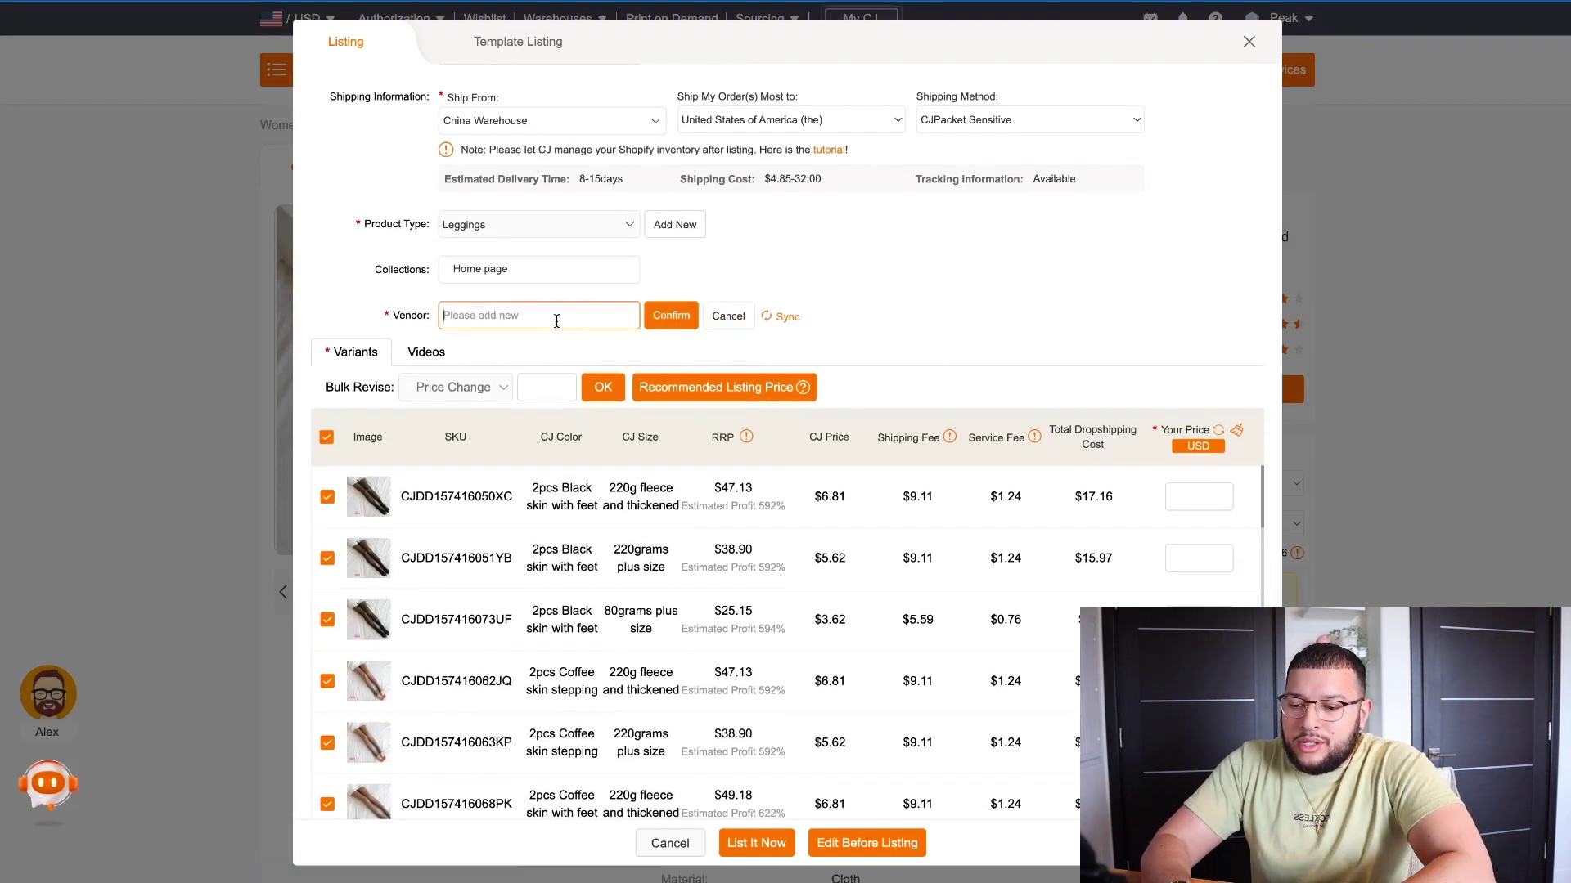
type("Test store")
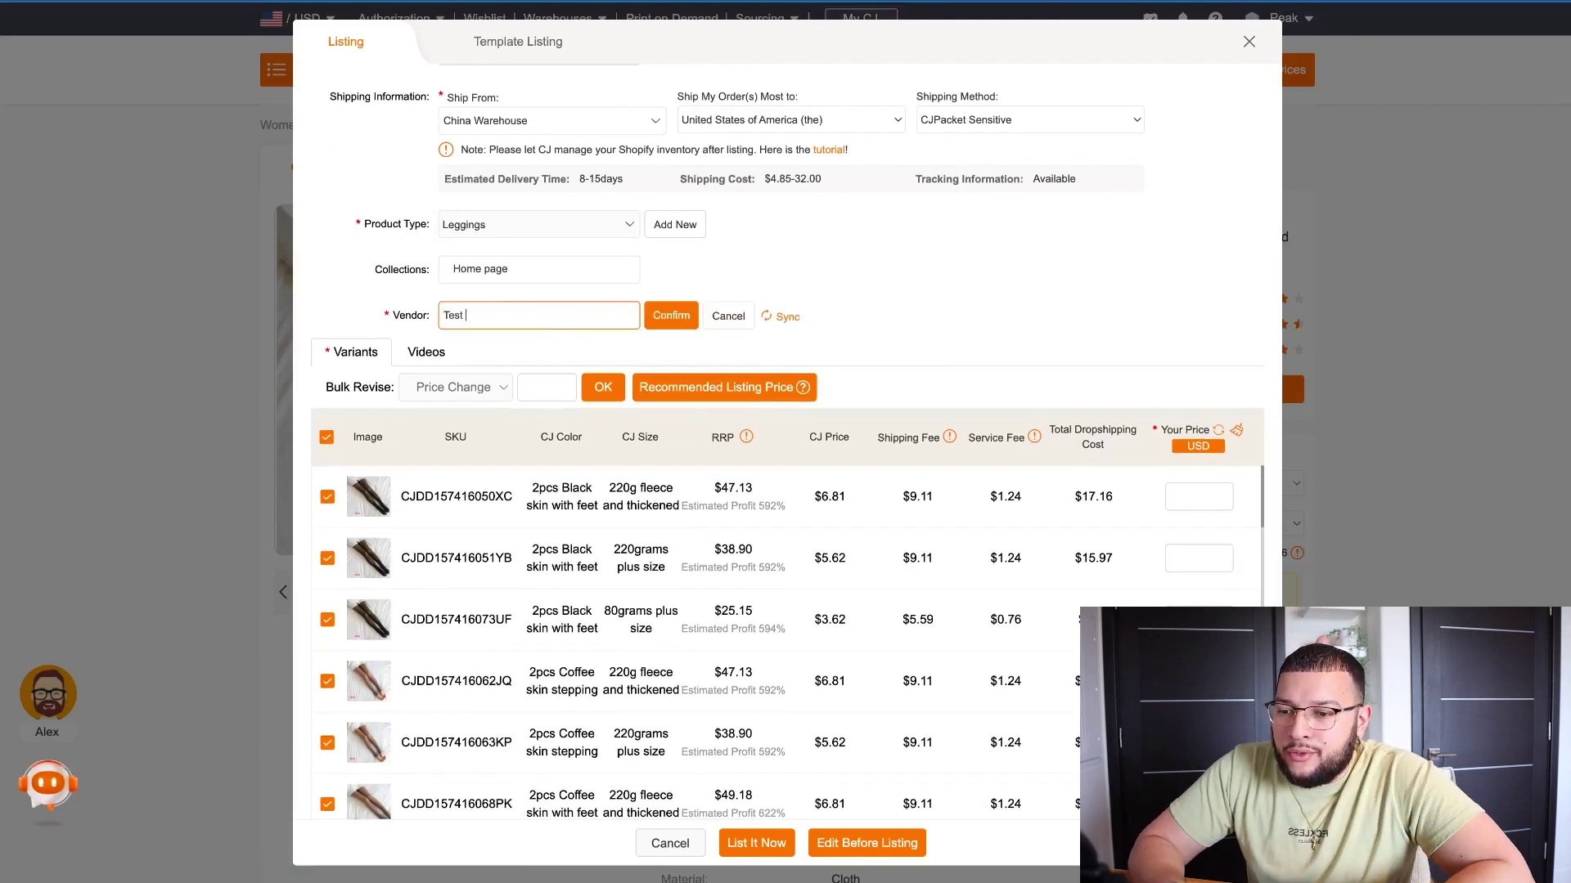
left_click(672, 315)
Step: Review the variant costs and exclude the 2pcs Black skin with feet variants in 220grams plus size and 80grams plus size
scroll(833, 491, "down", 2)
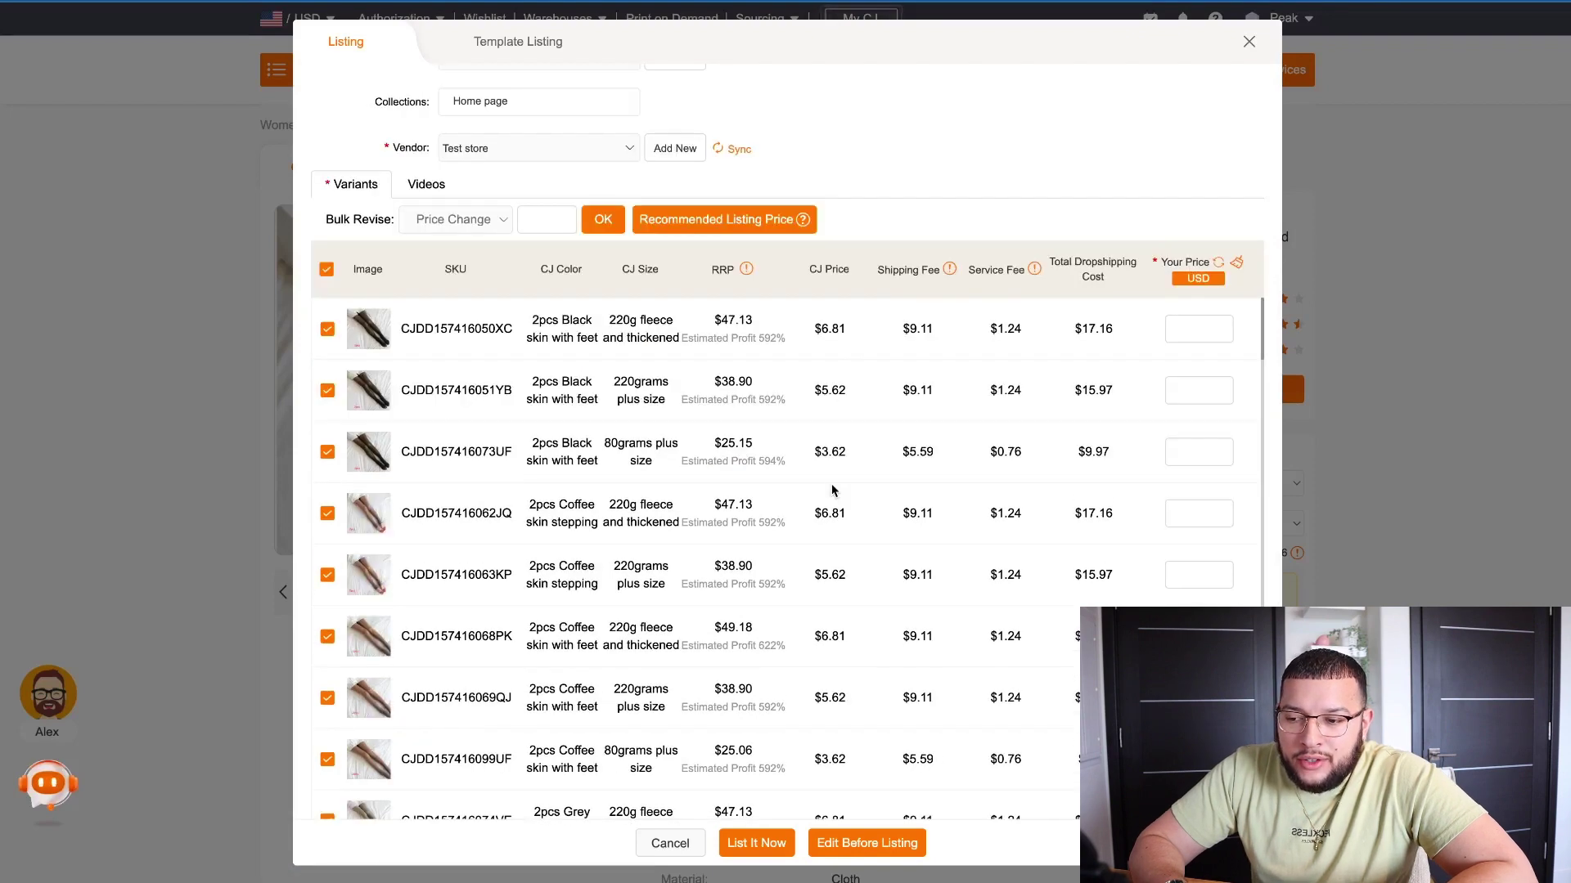
scroll(868, 522, "down", 7)
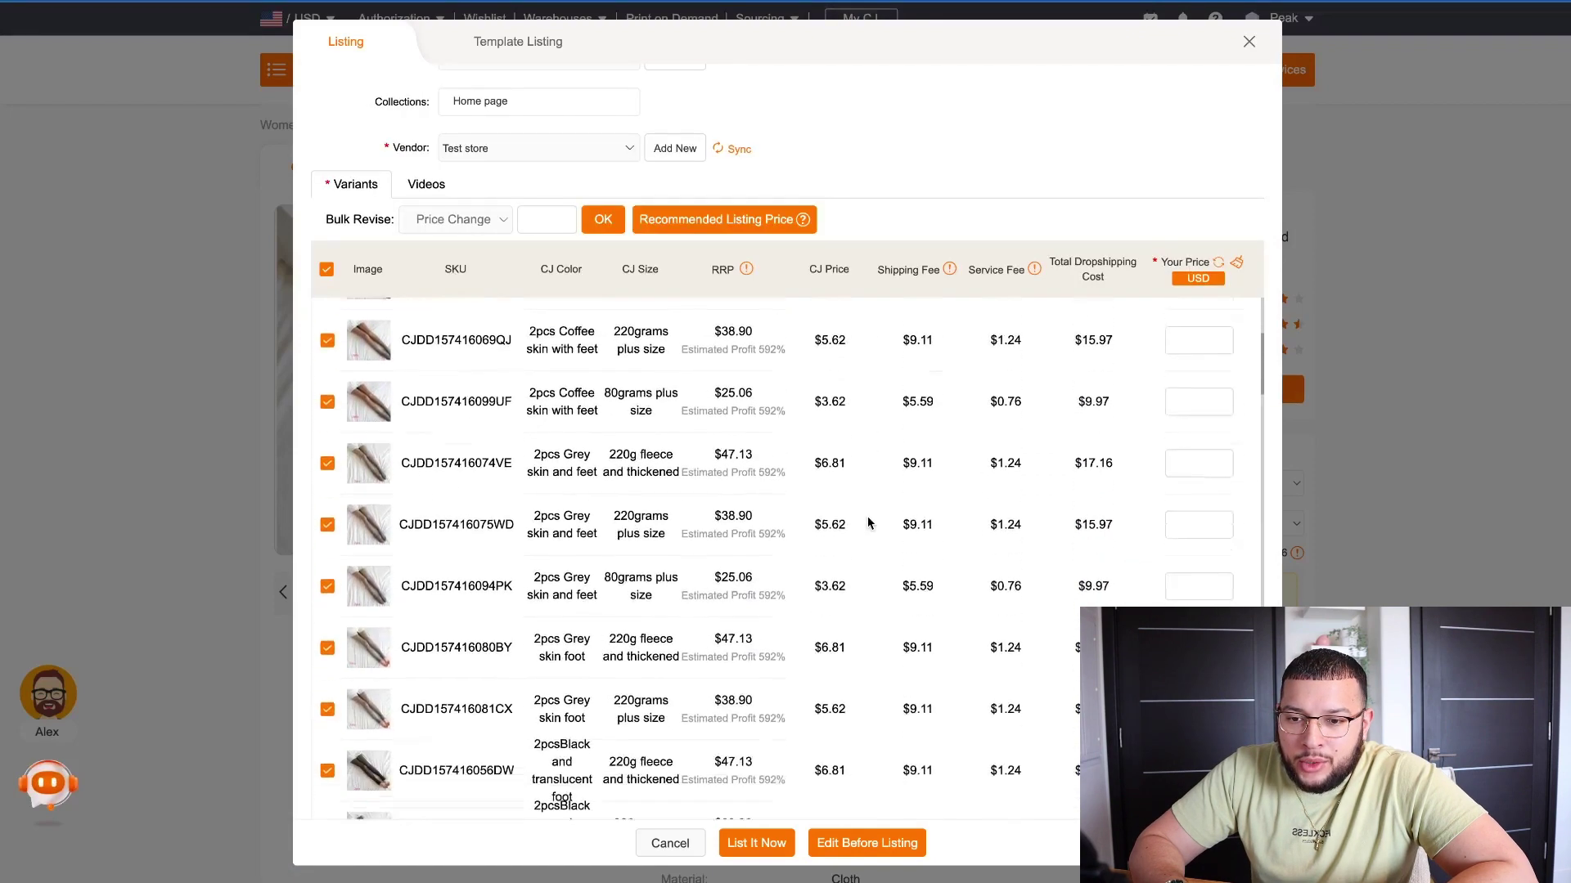
scroll(868, 522, "down", 4)
scroll(872, 519, "up", 9)
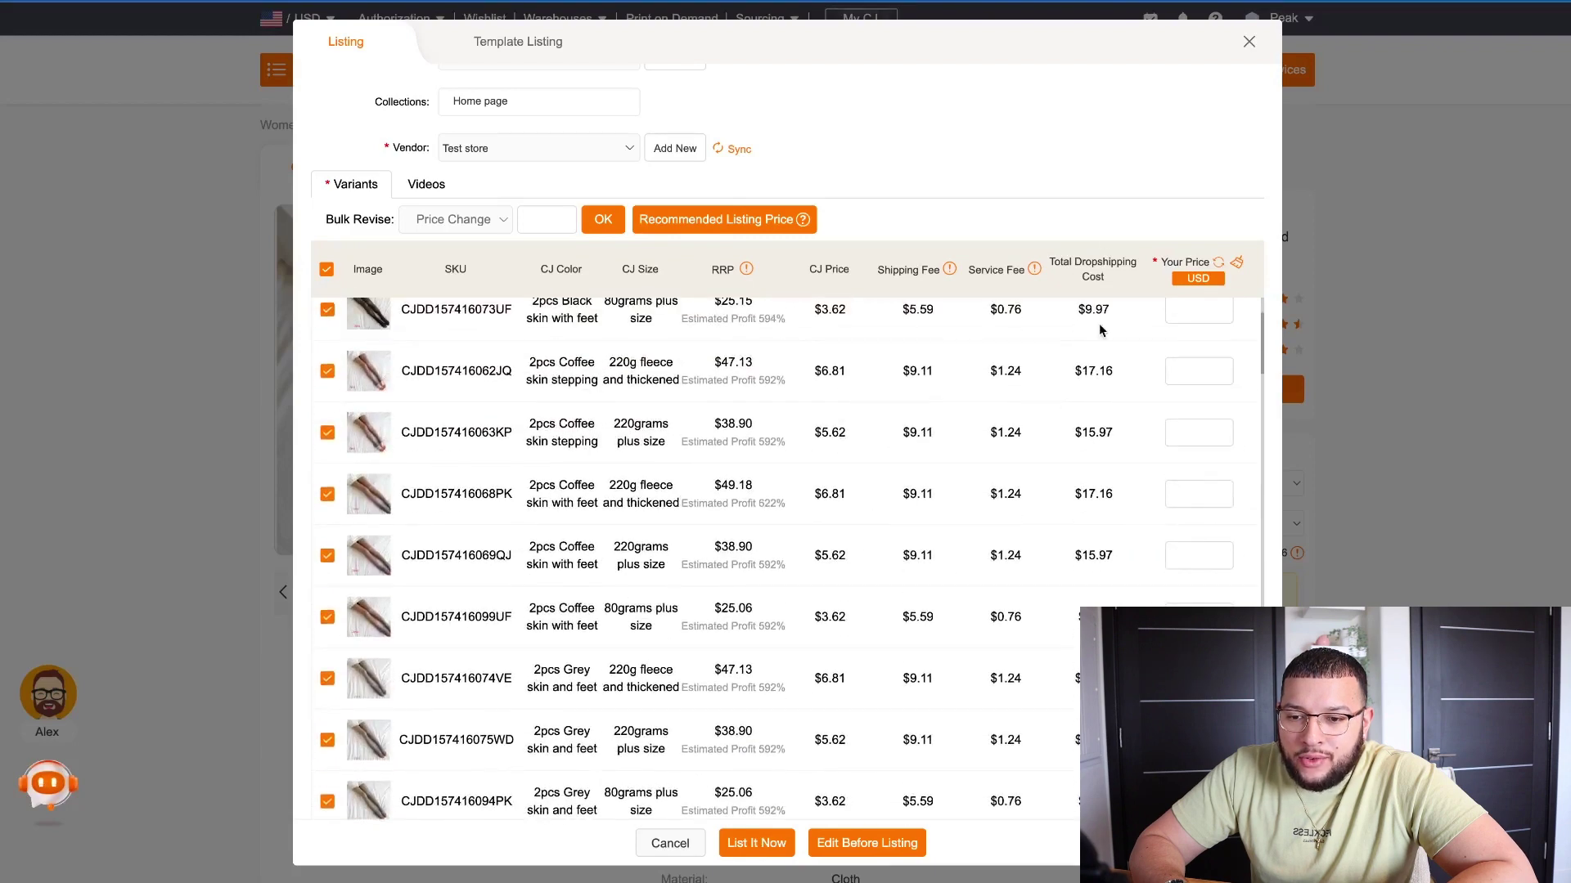
scroll(1096, 335, "up", 3)
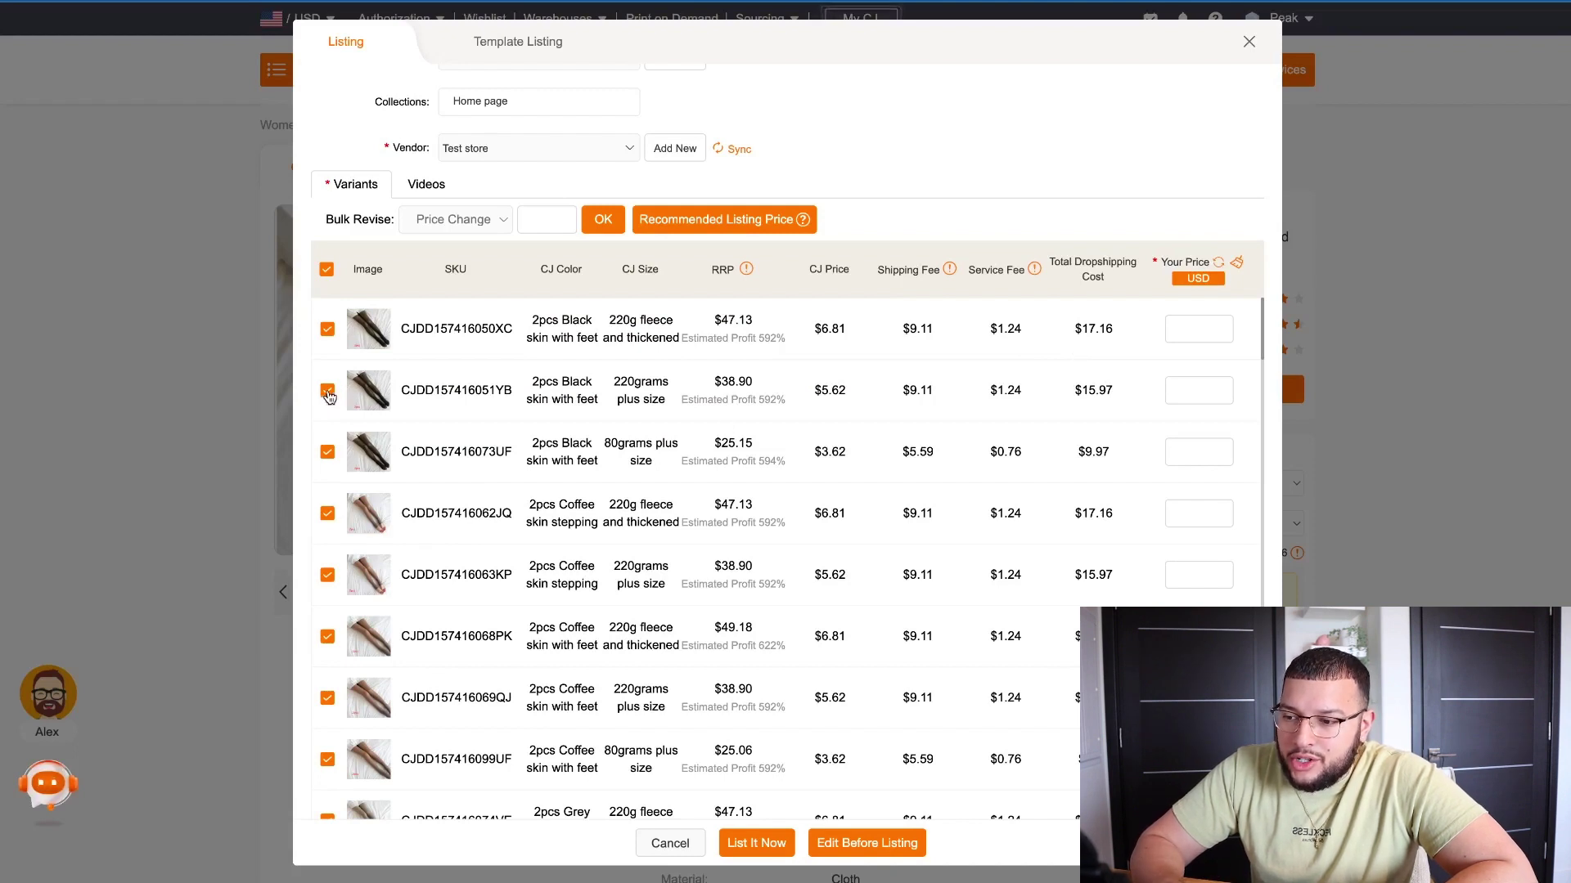
left_click(327, 392)
left_click(328, 453)
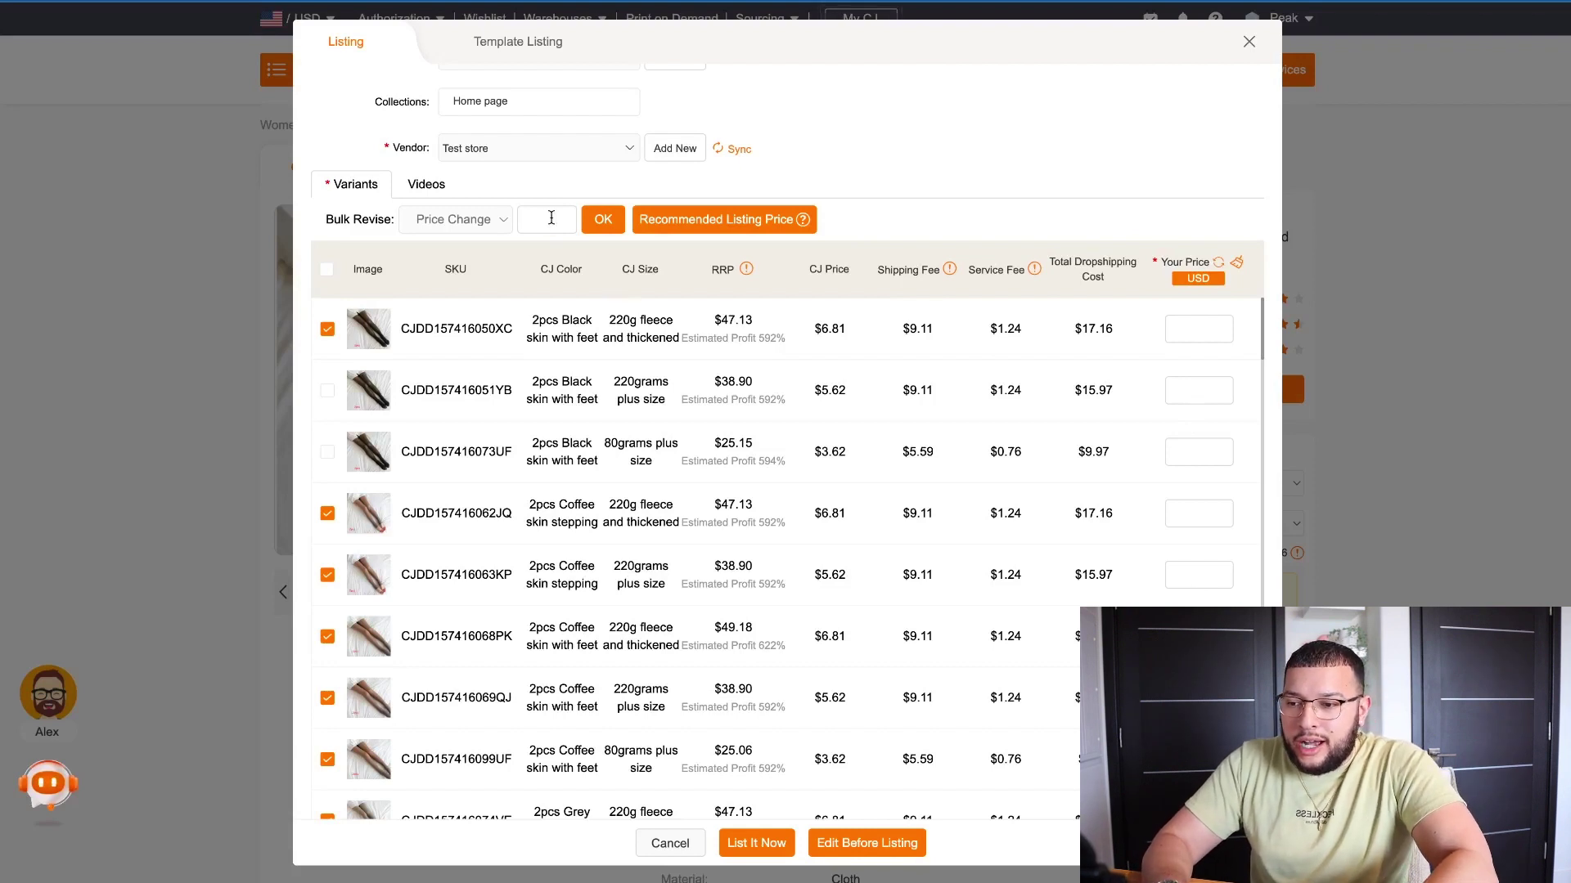
Step: Bulk-set the store price of all selected variants to 39.99 USD and check the price column
type("39.99")
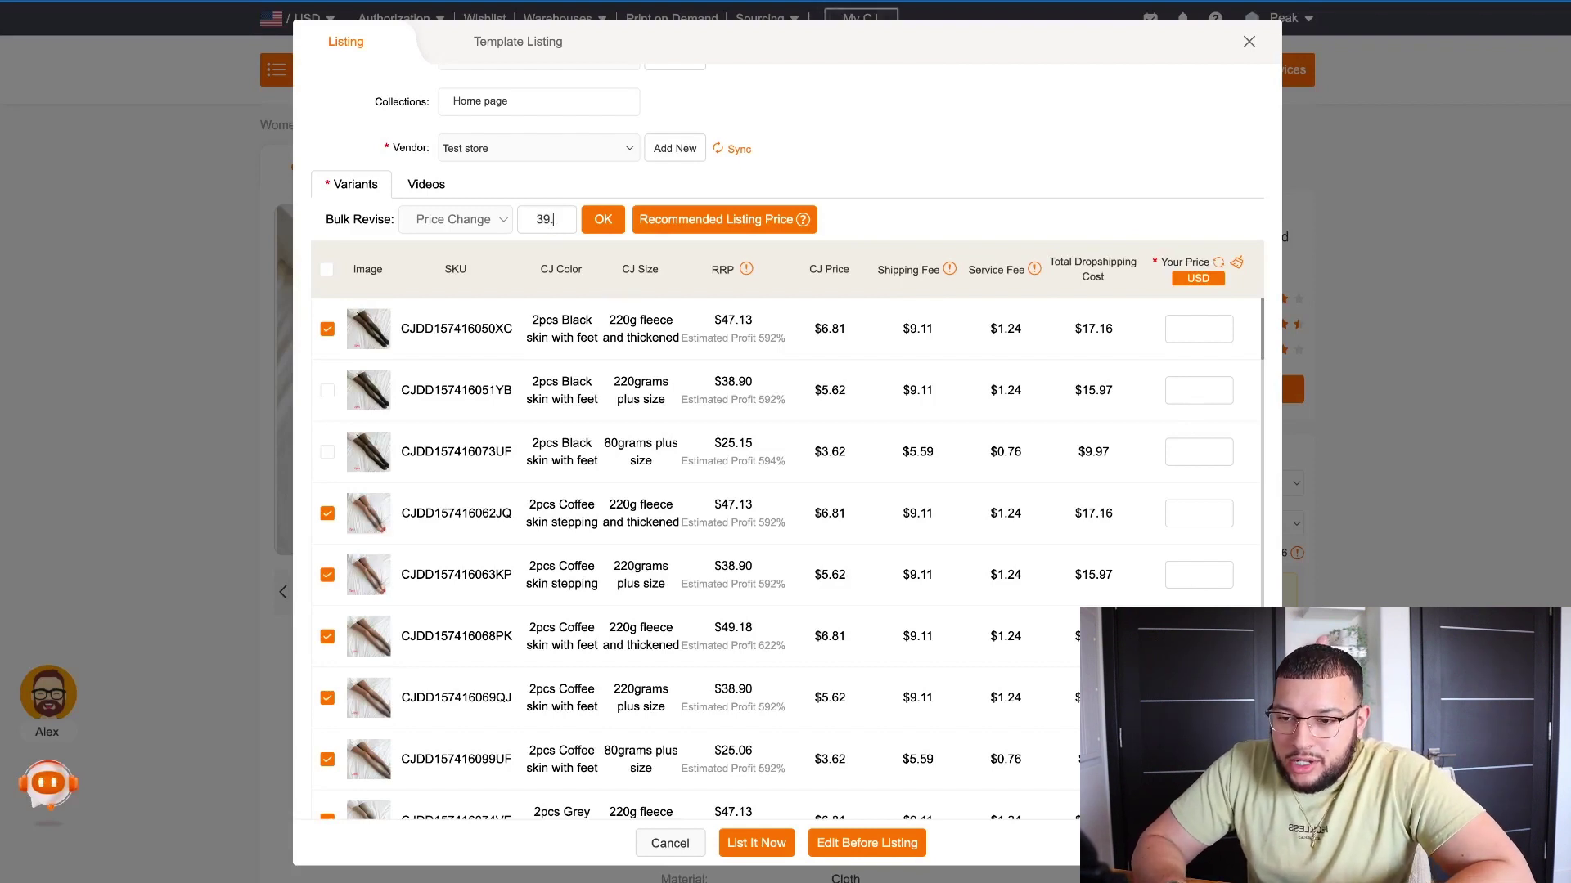
left_click(607, 223)
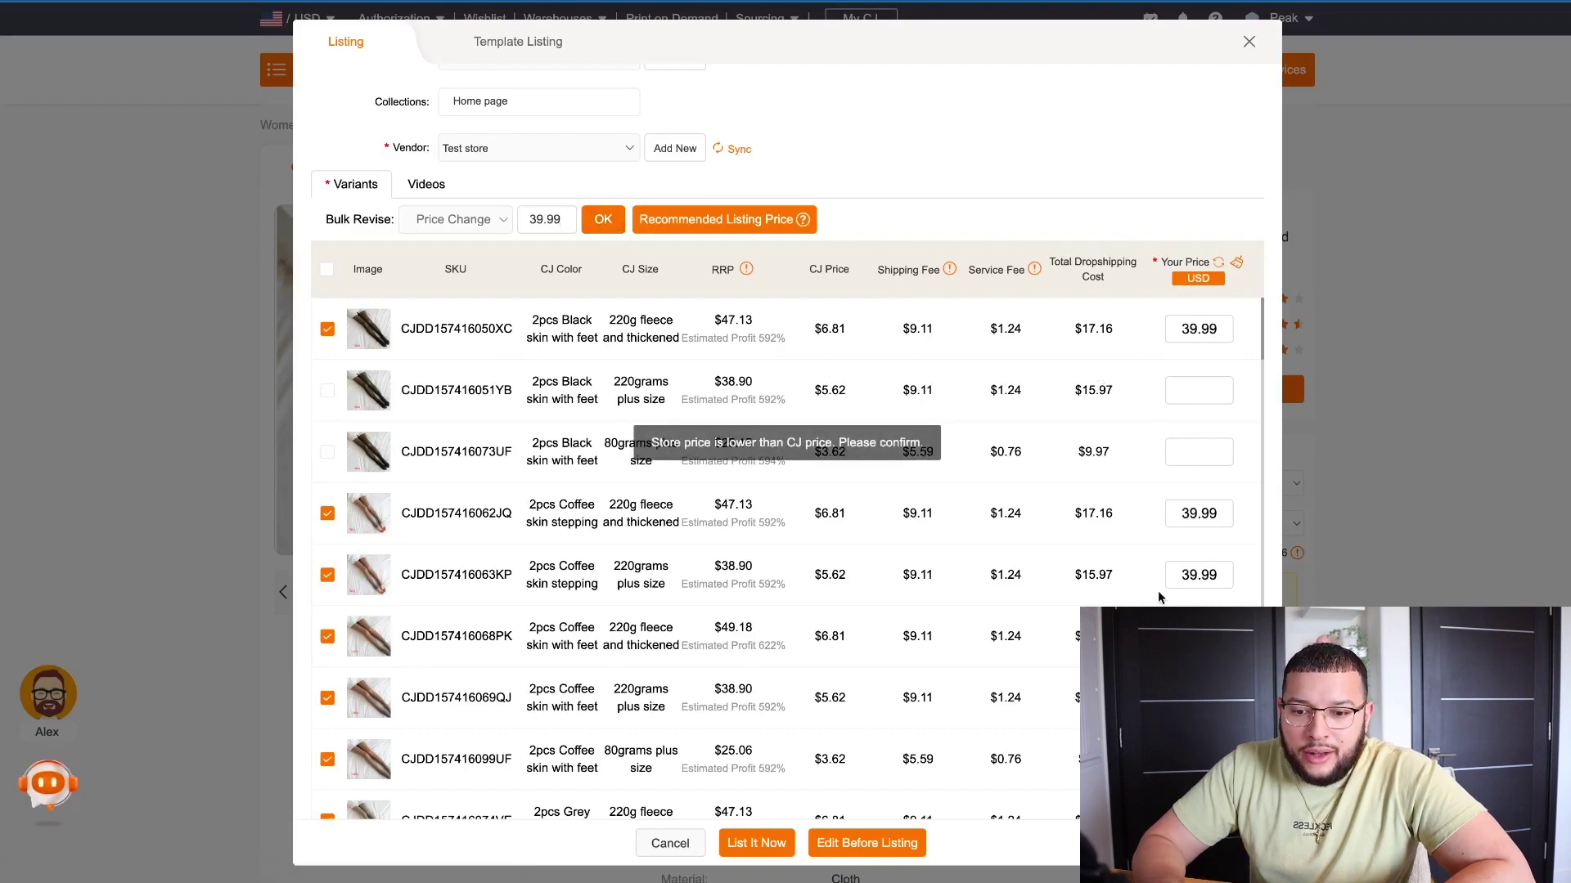
scroll(1164, 599, "down", 1)
scroll(1169, 544, "down", 3)
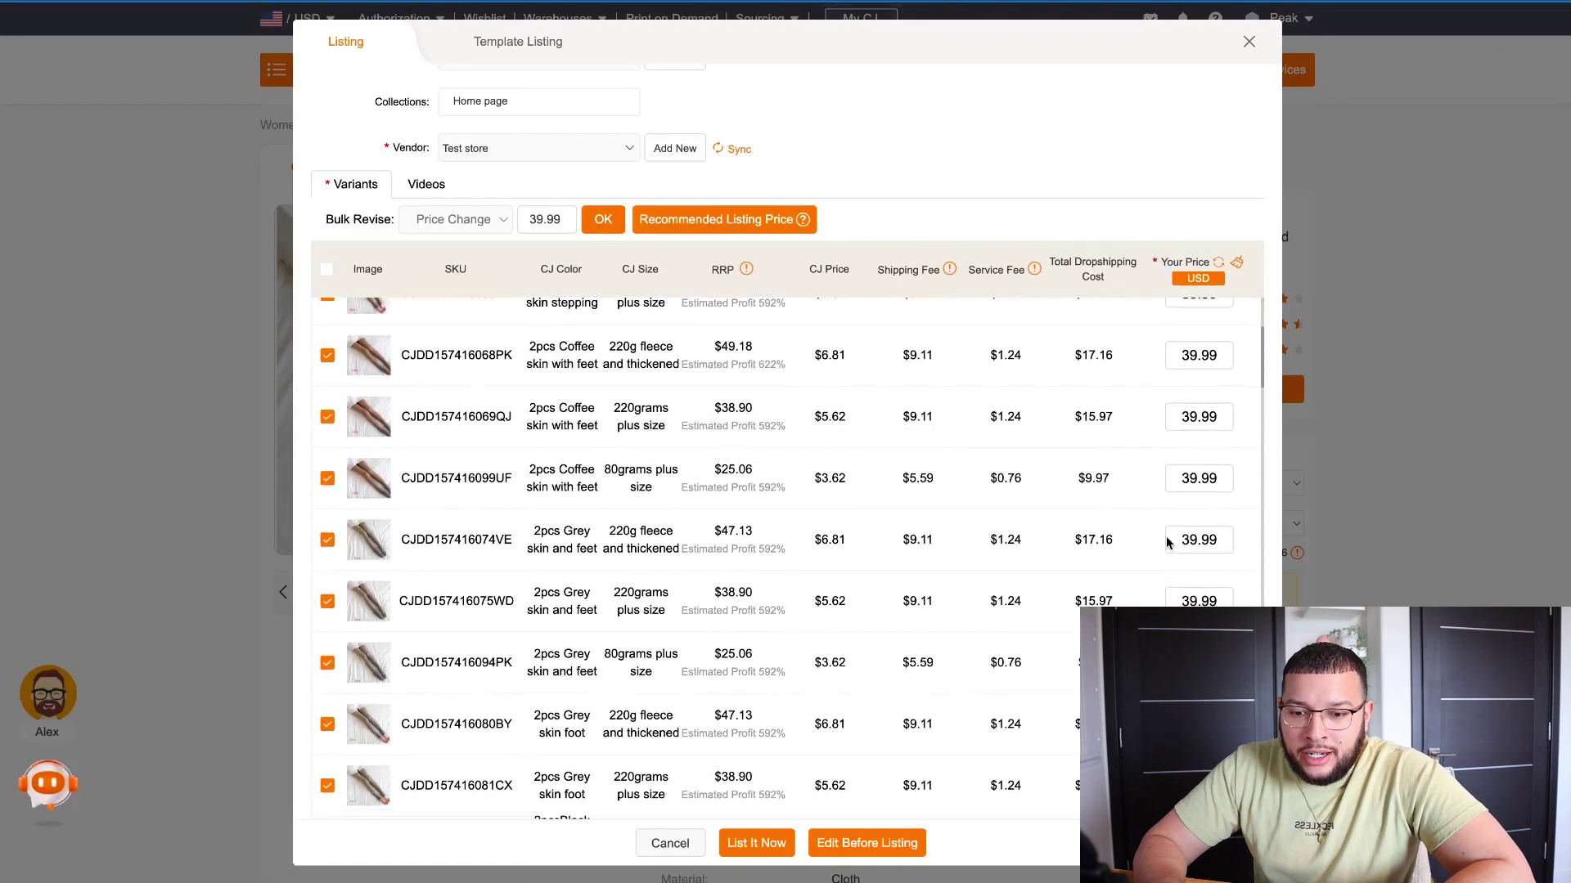
scroll(1206, 511, "down", 2)
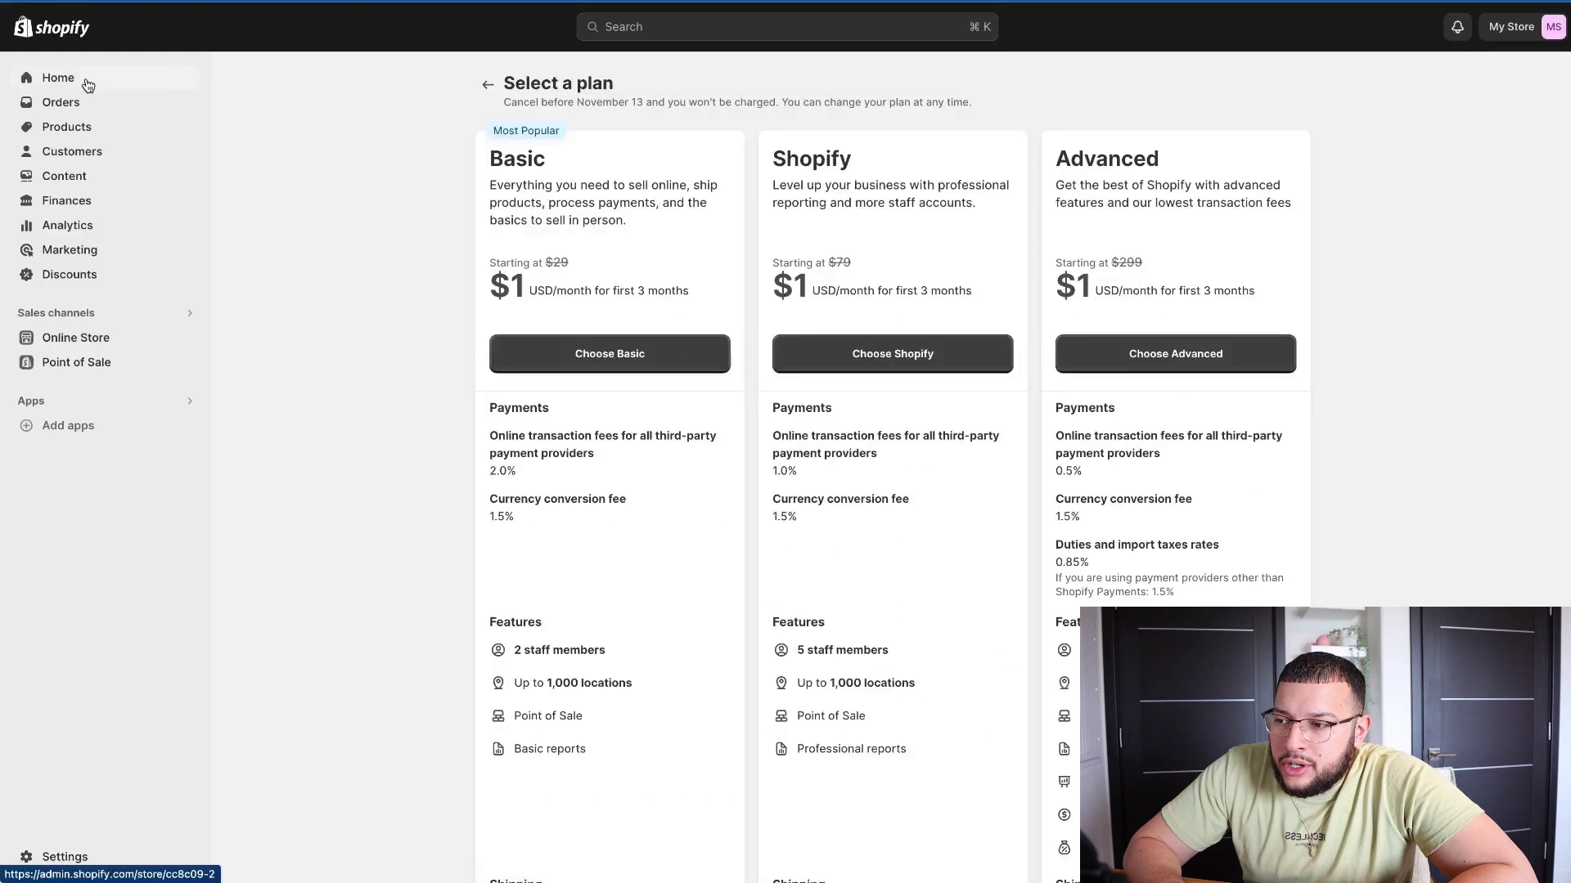
Step: Switch to the Shopify admin, open the imported leggings product and examine its description, organization details and media
left_click(87, 81)
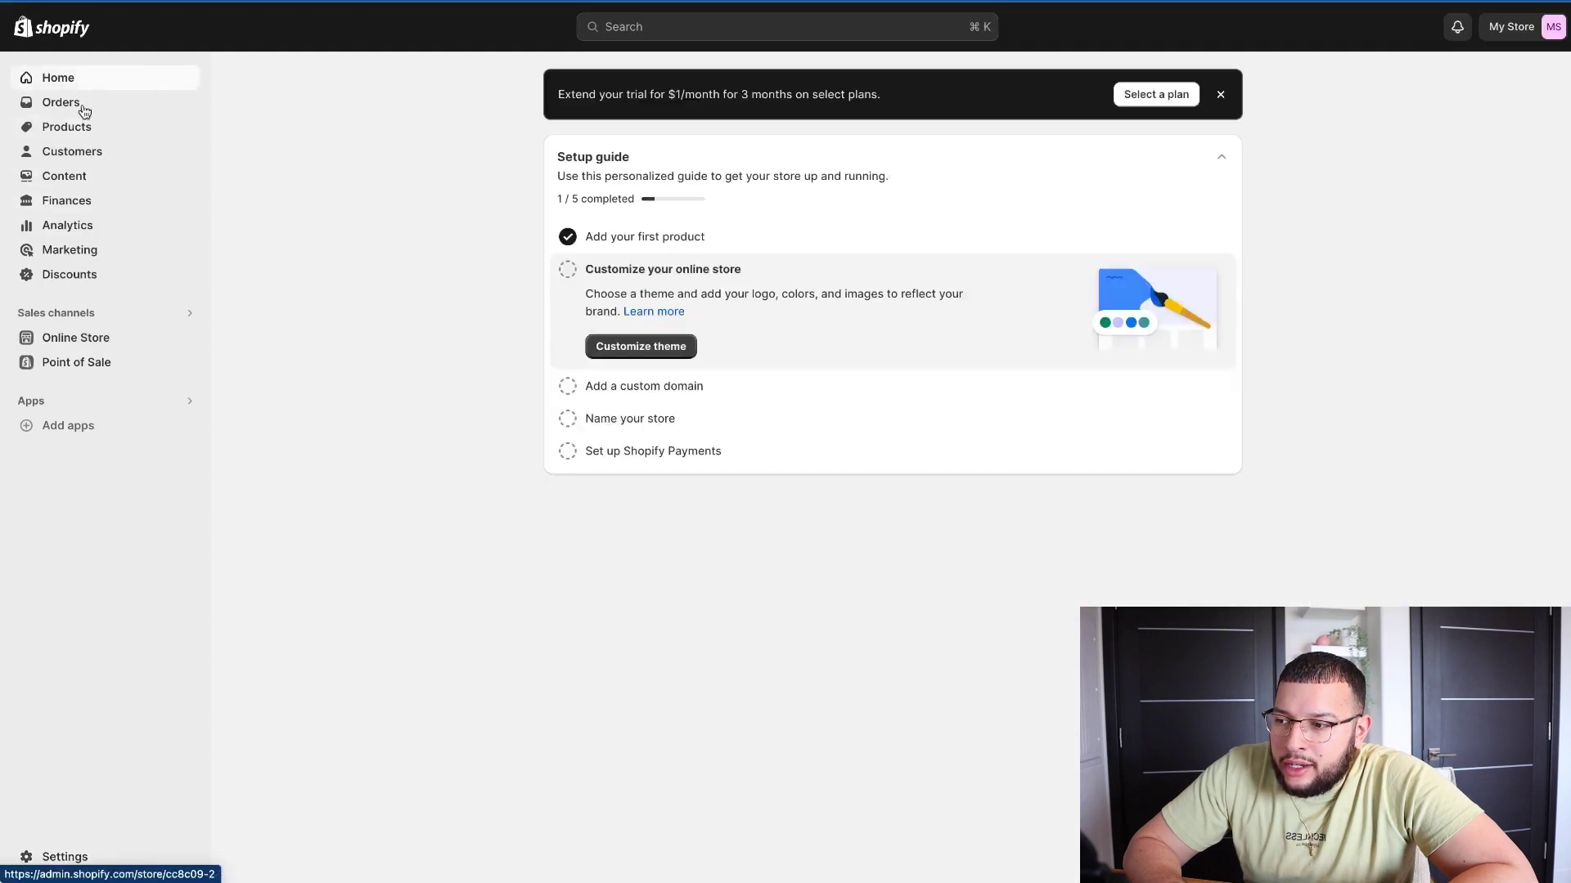
left_click(118, 133)
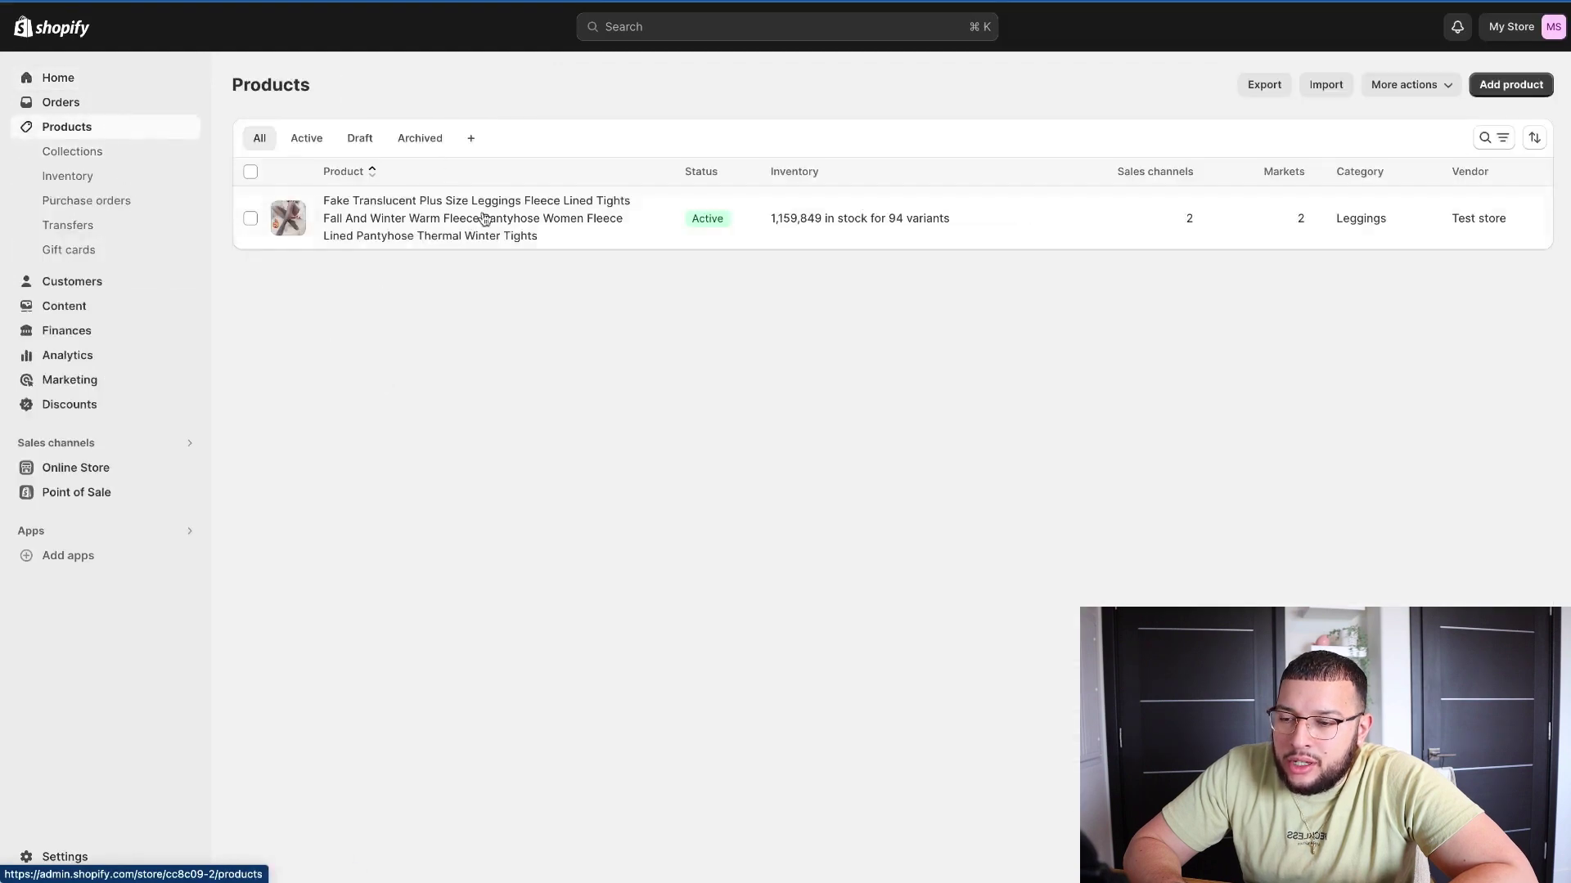
left_click(428, 219)
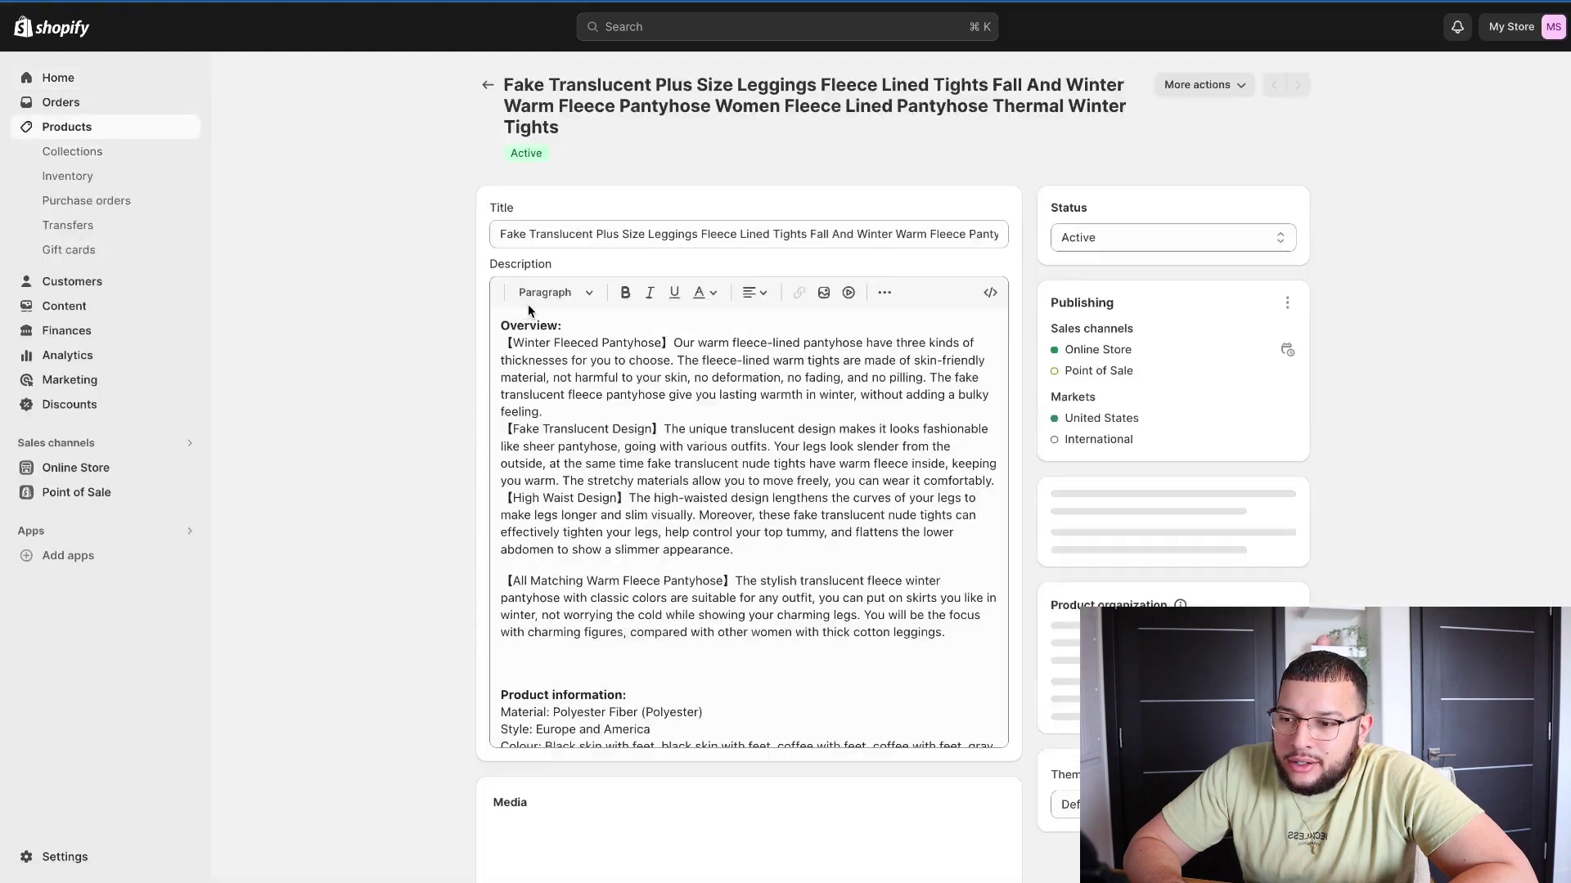
scroll(469, 425, "down", 3)
scroll(491, 368, "up", 3)
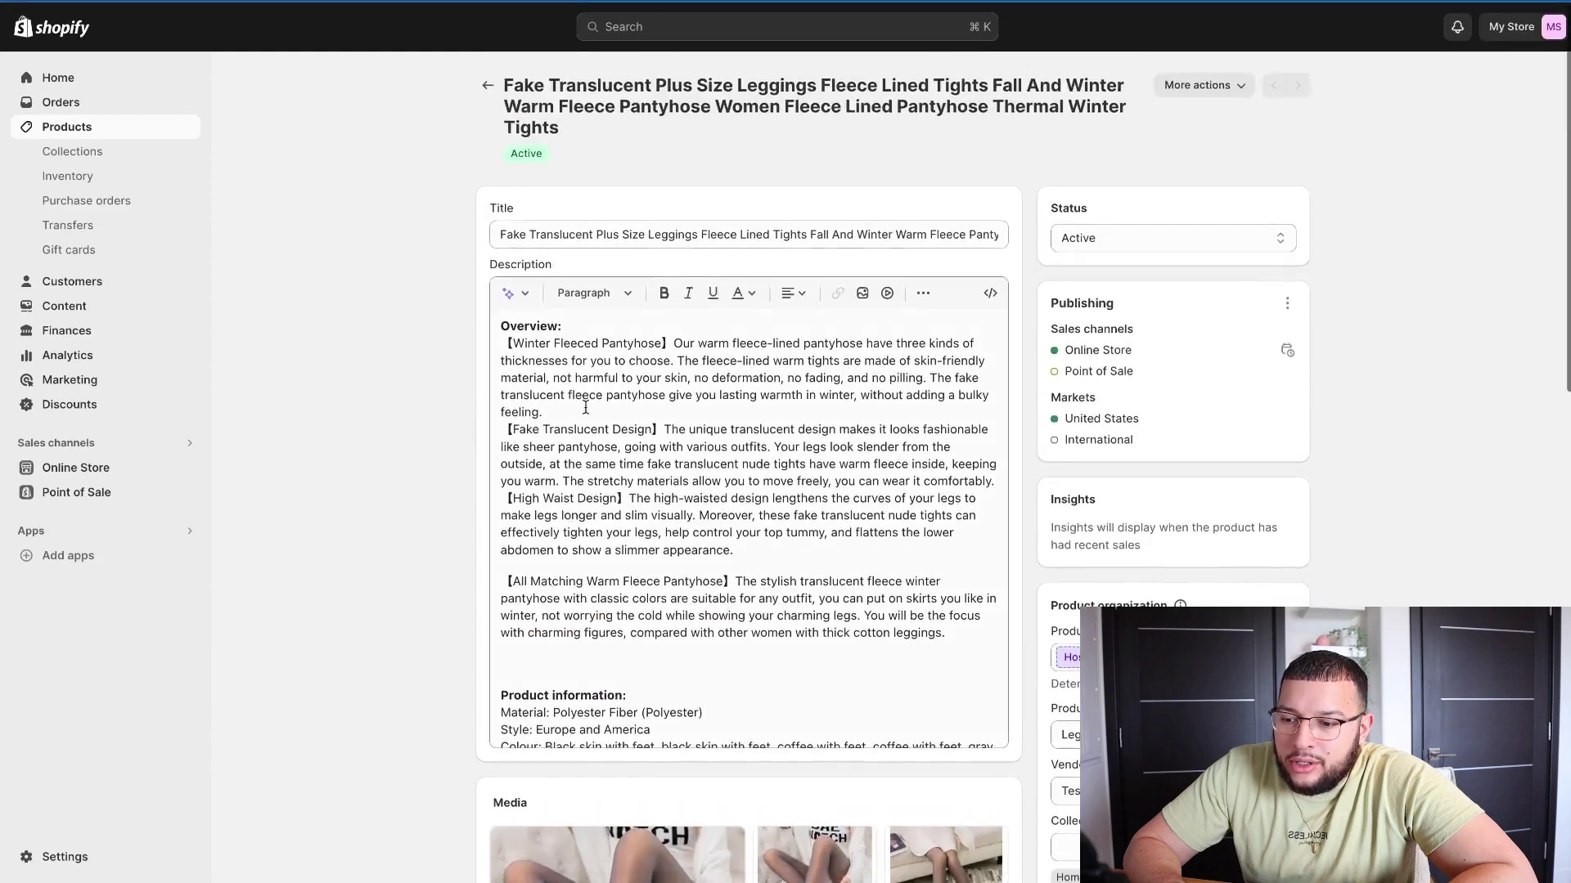
scroll(401, 662, "down", 5)
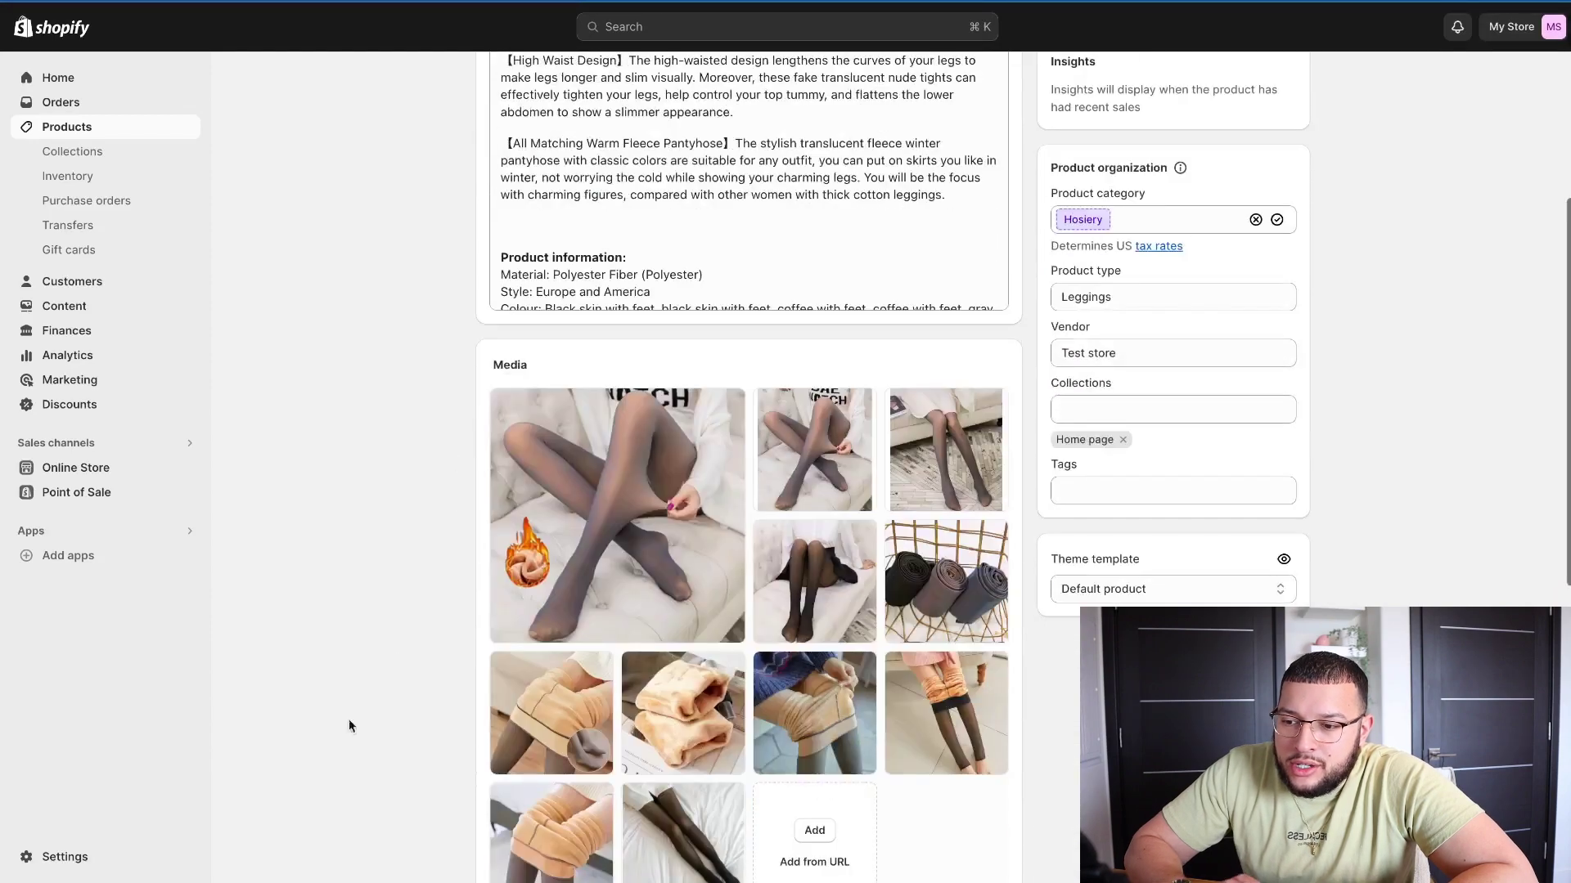
scroll(407, 729, "down", 7)
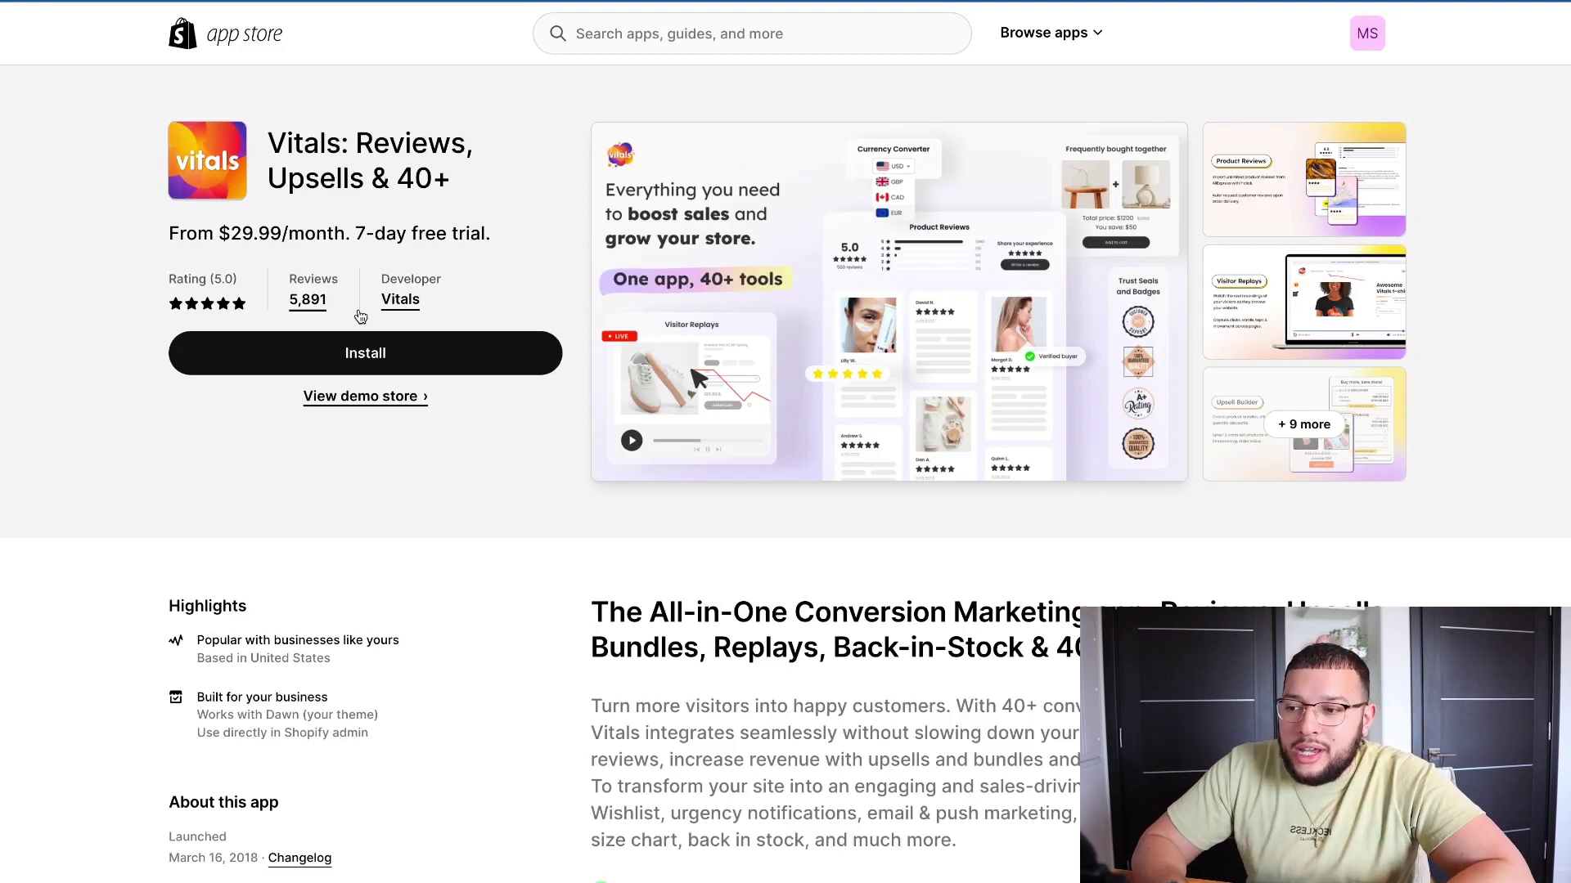
Step: Examine the app store listings of Vitals: Reviews, Upsells & 40+ and ReConvert Post Purchase Upsell, including their preview images
left_click(1096, 444)
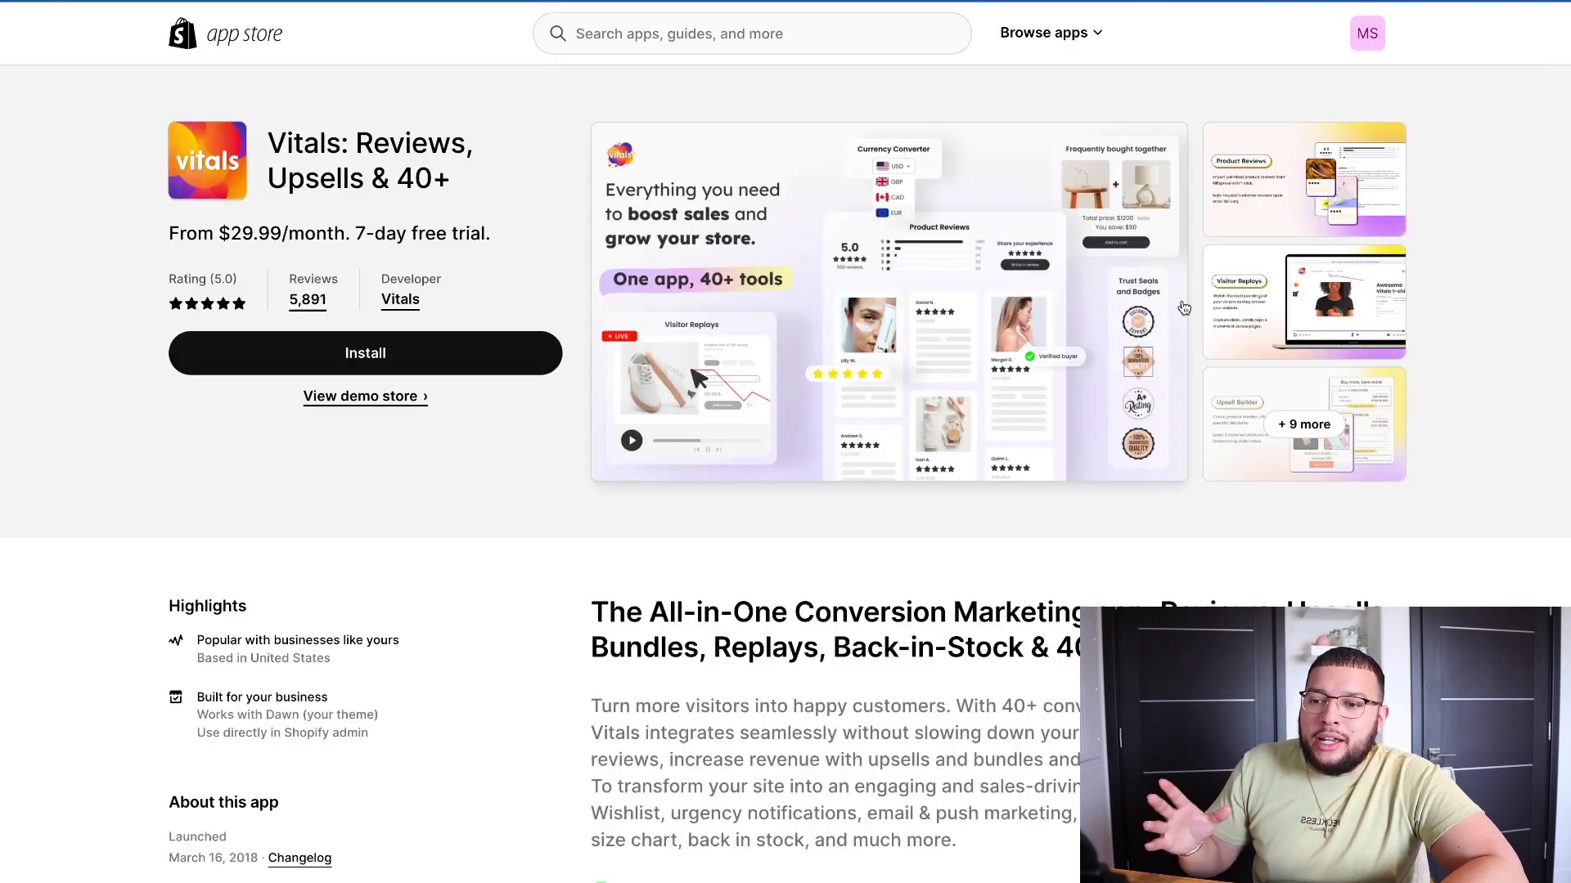
left_click(873, 398)
key("Escape")
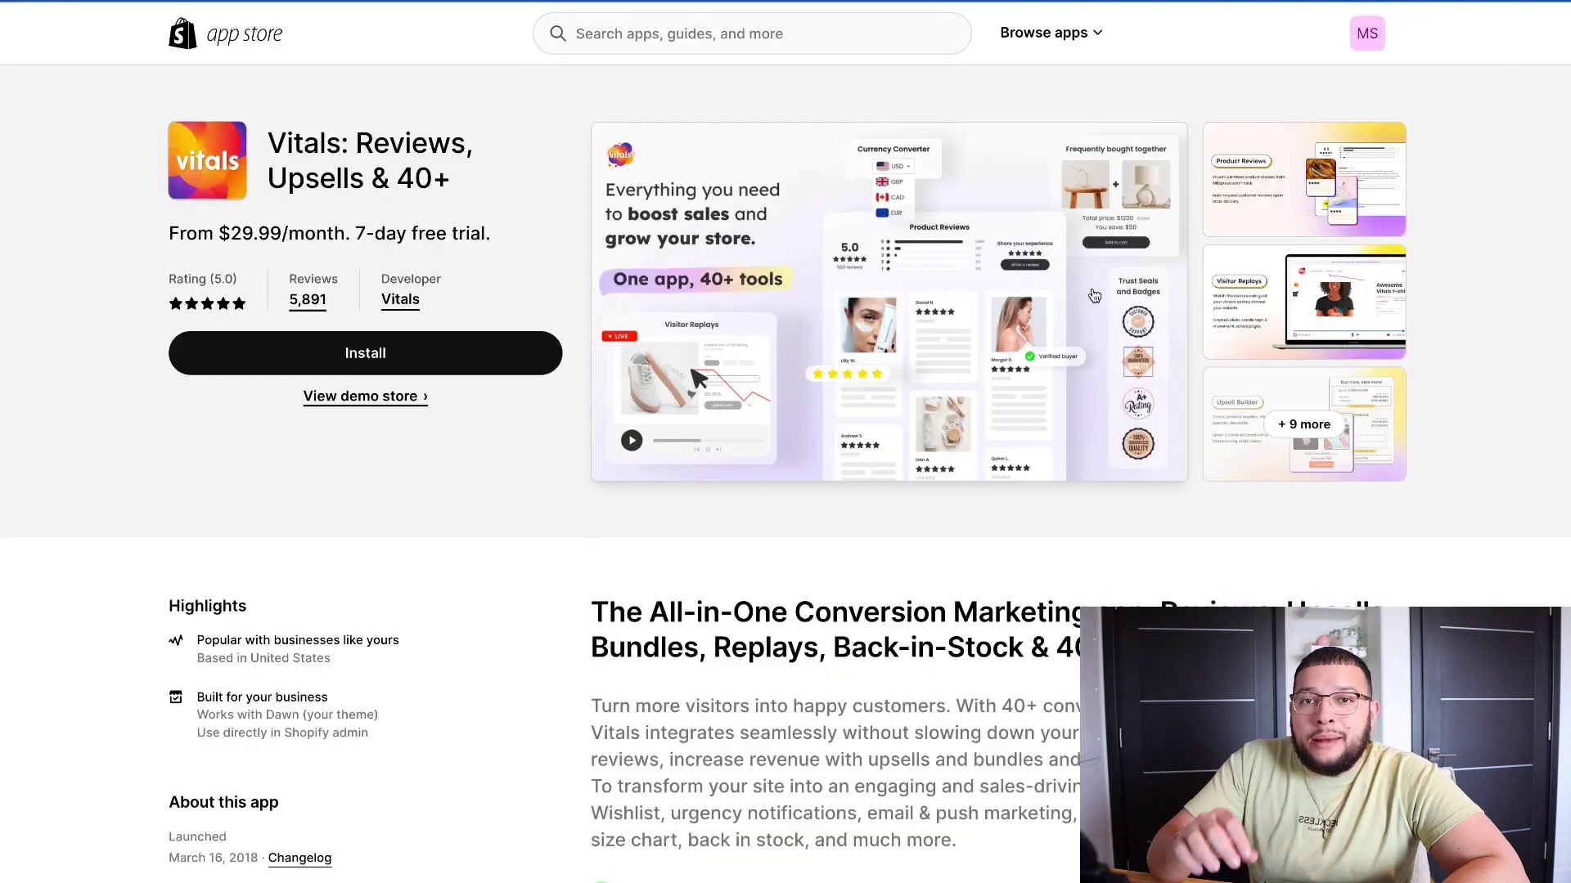
scroll(962, 545, "down", 1)
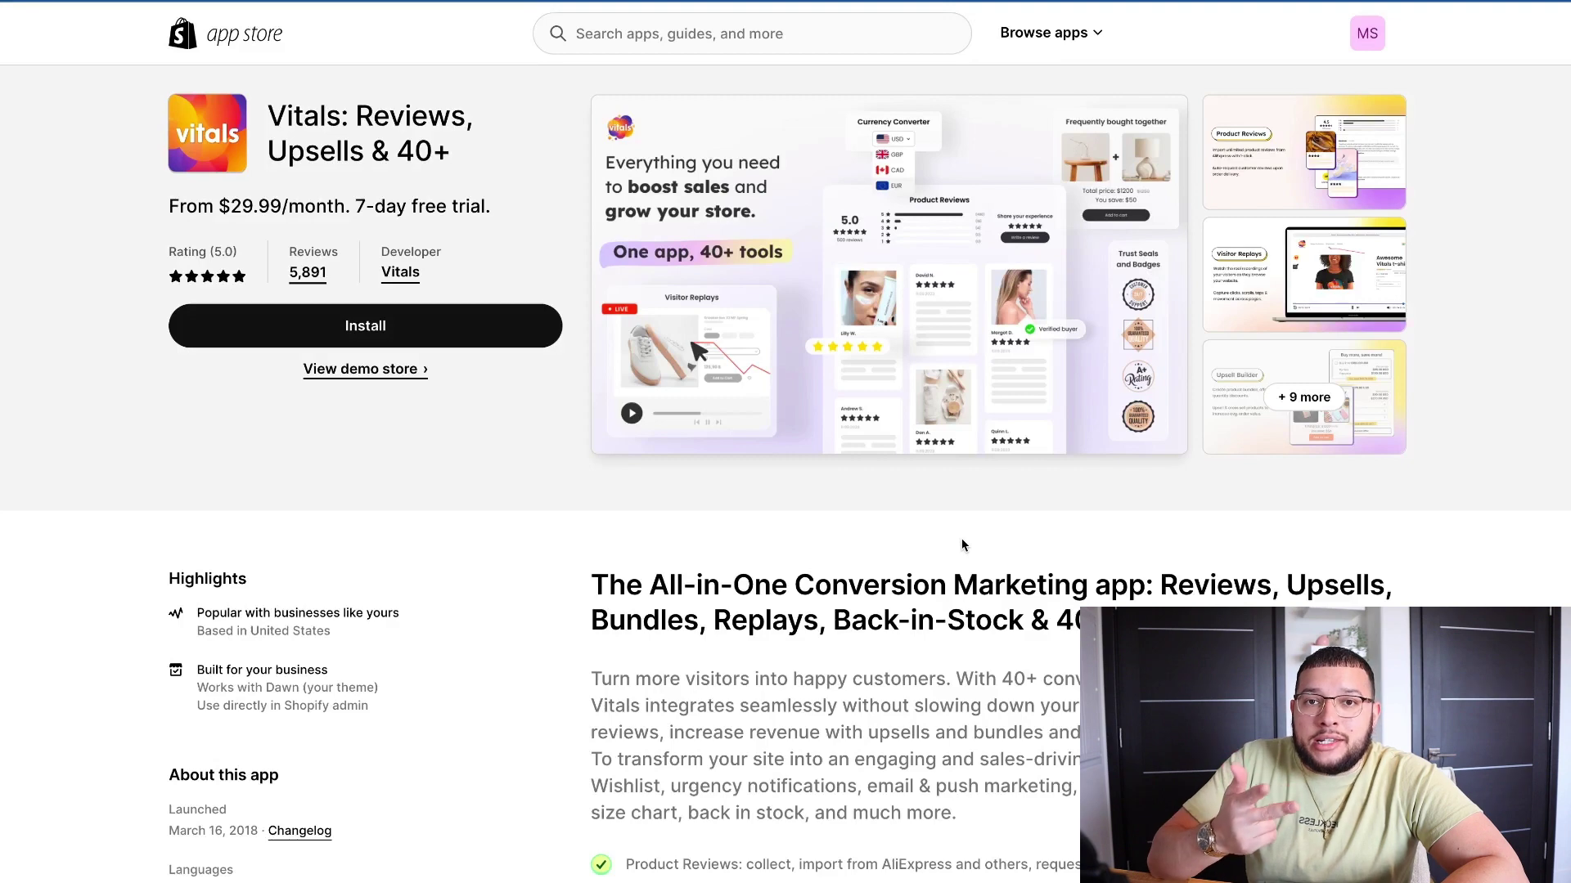
scroll(508, 450, "down", 15)
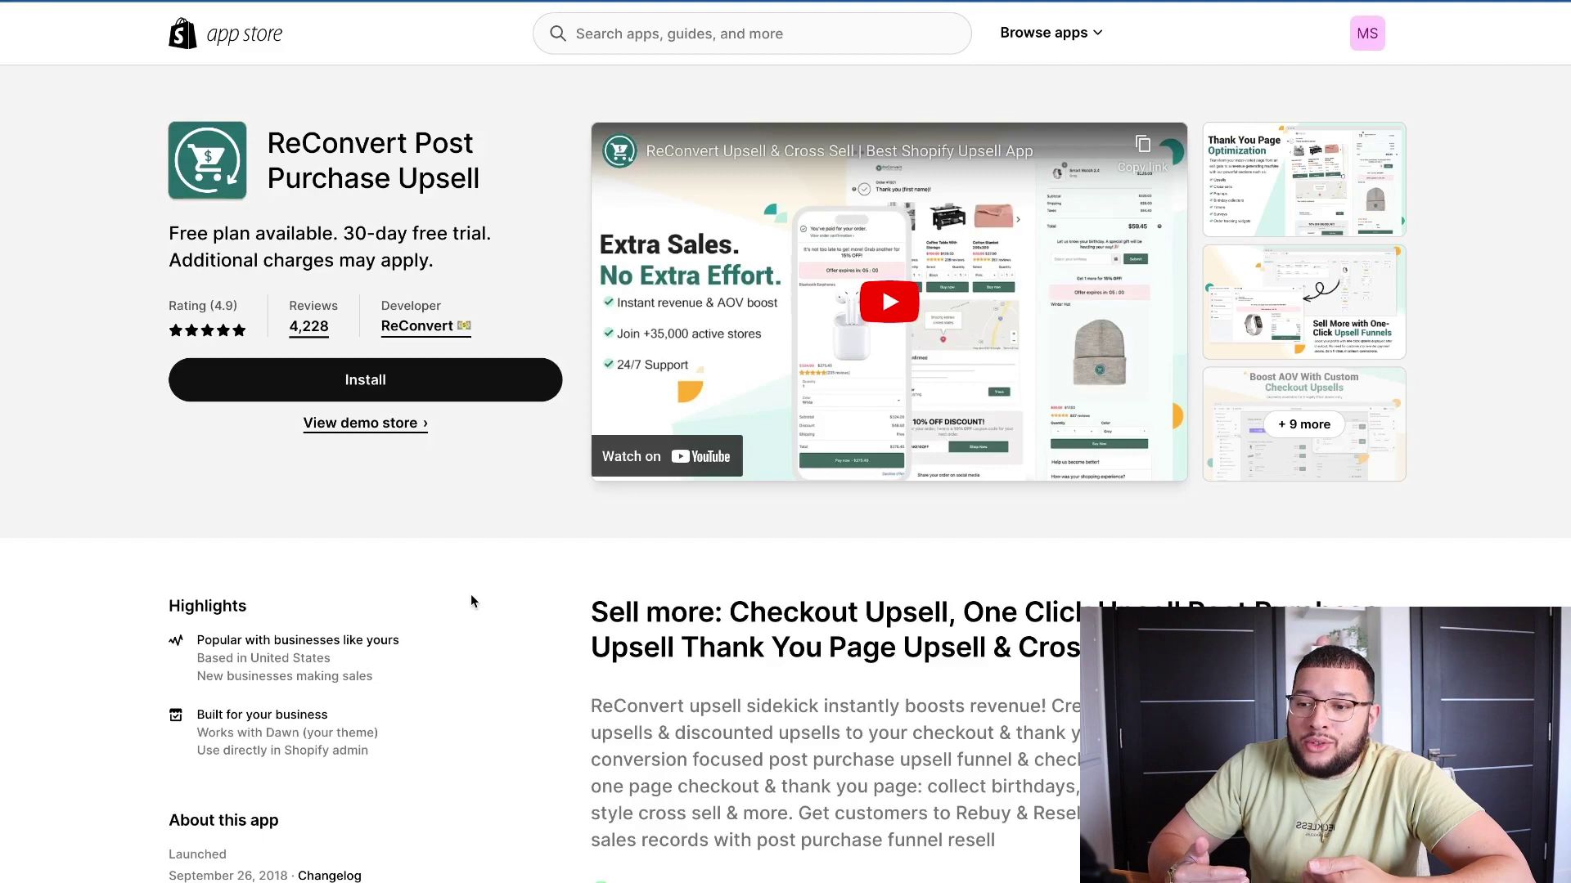
left_click(1363, 409)
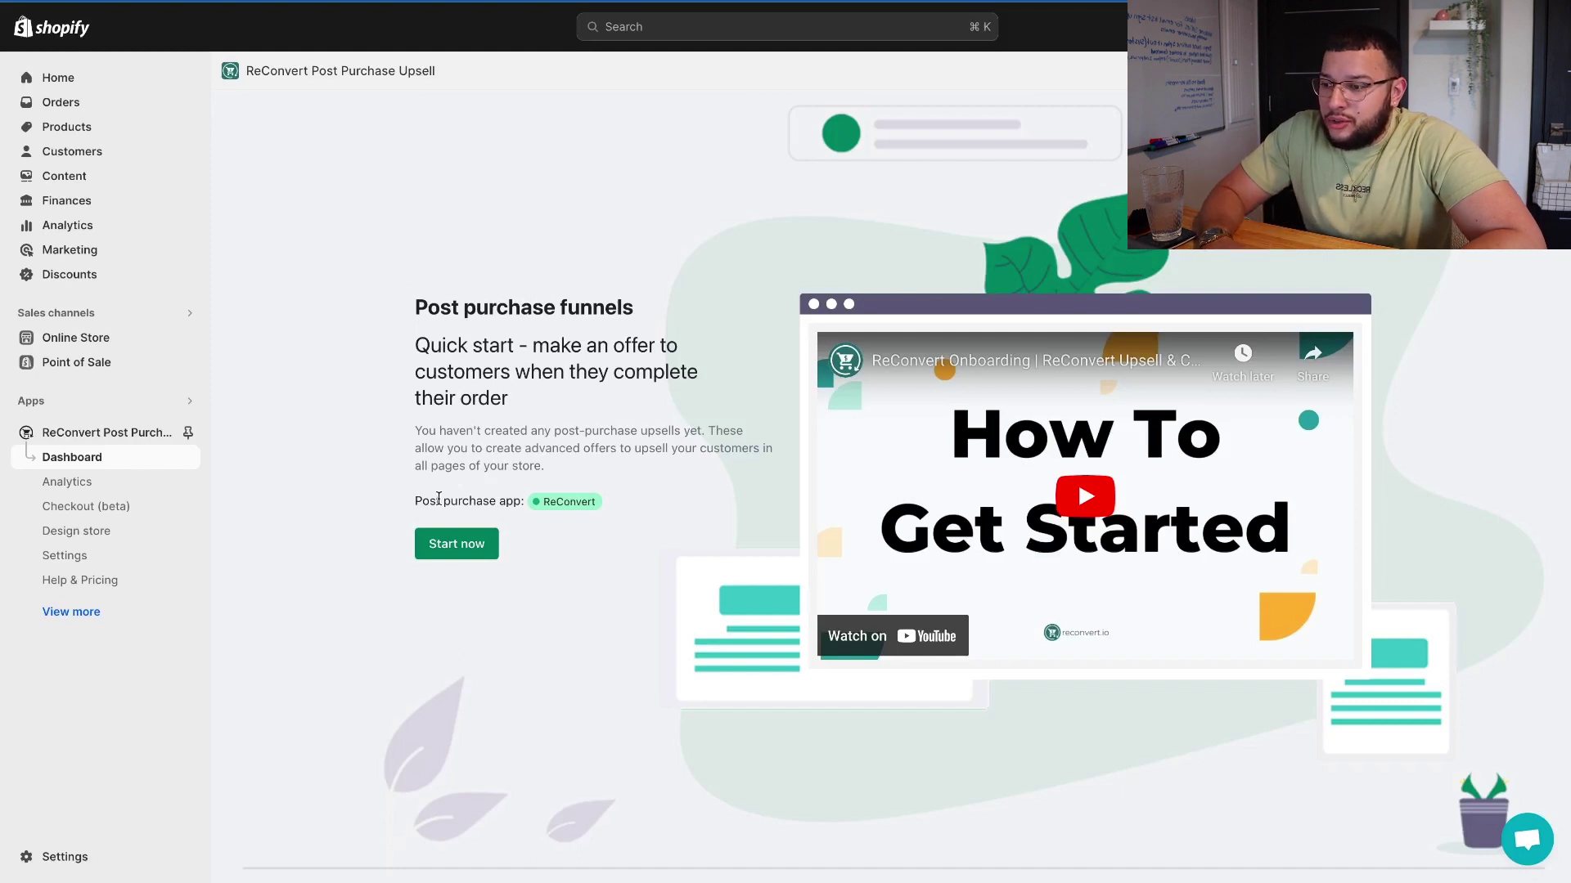
Step: Start the ReConvert post-purchase setup, review the Conversion monster funnel's offers and publish it with a max discount of 30%
left_click(449, 544)
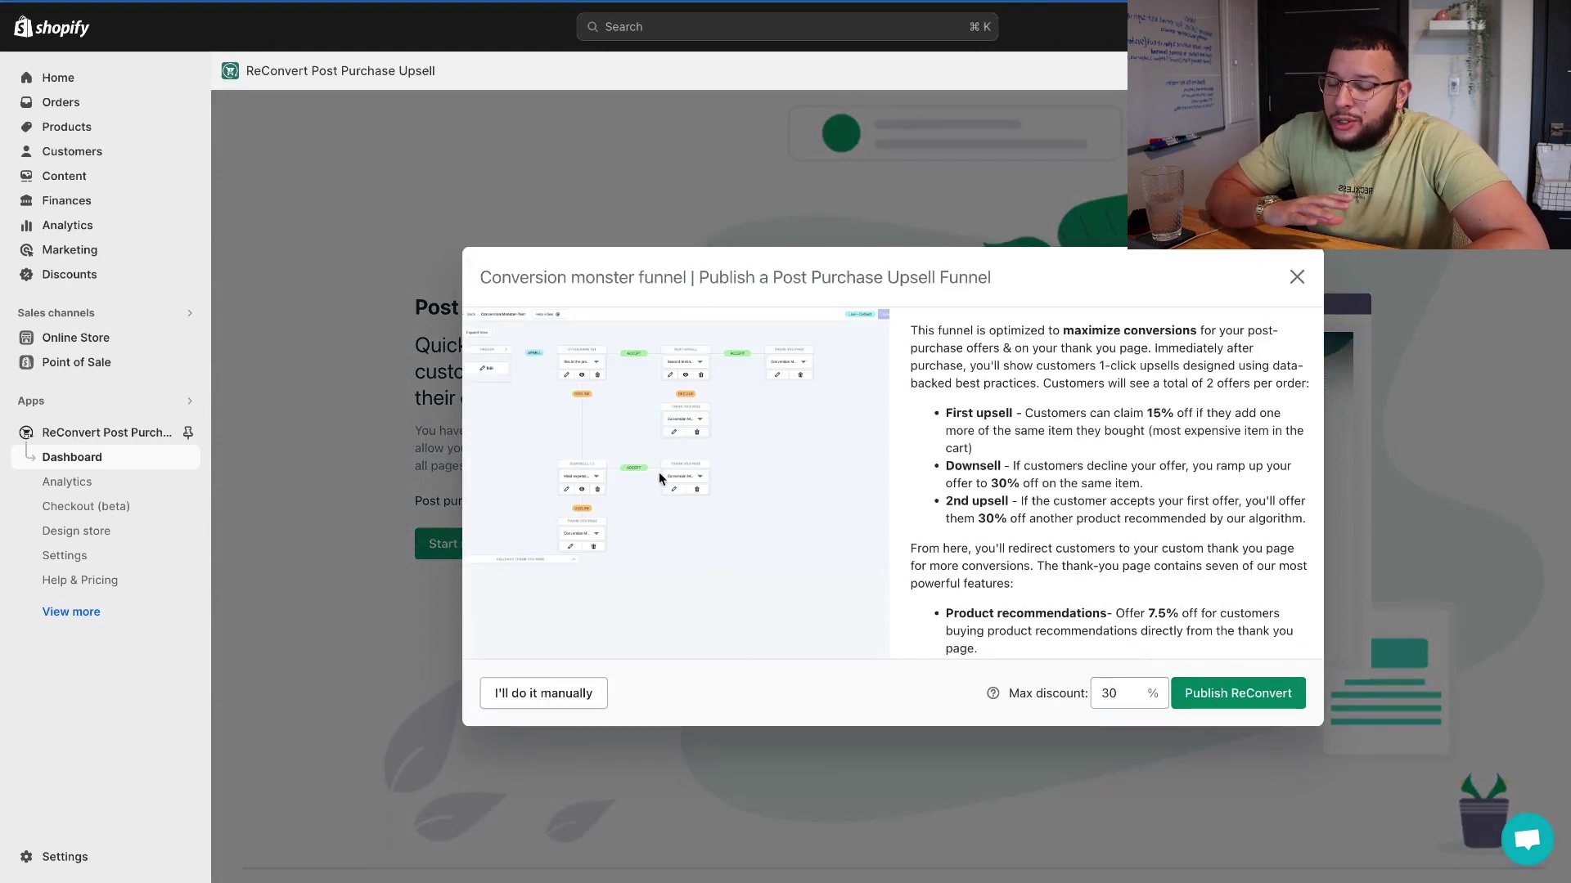
scroll(971, 413, "down", 1)
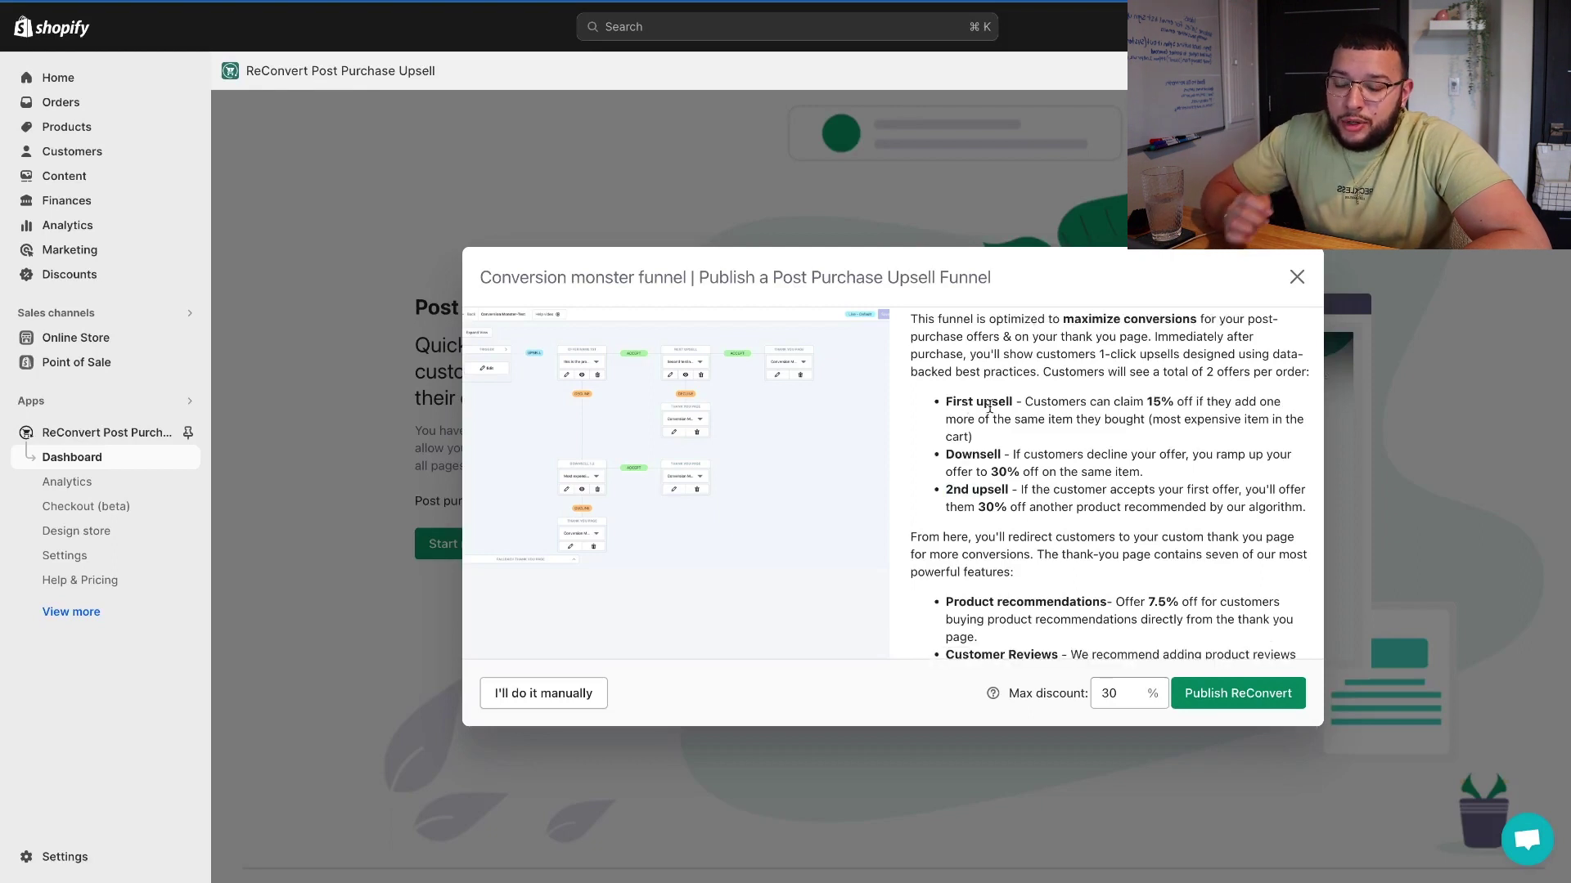
scroll(961, 601, "down", 3)
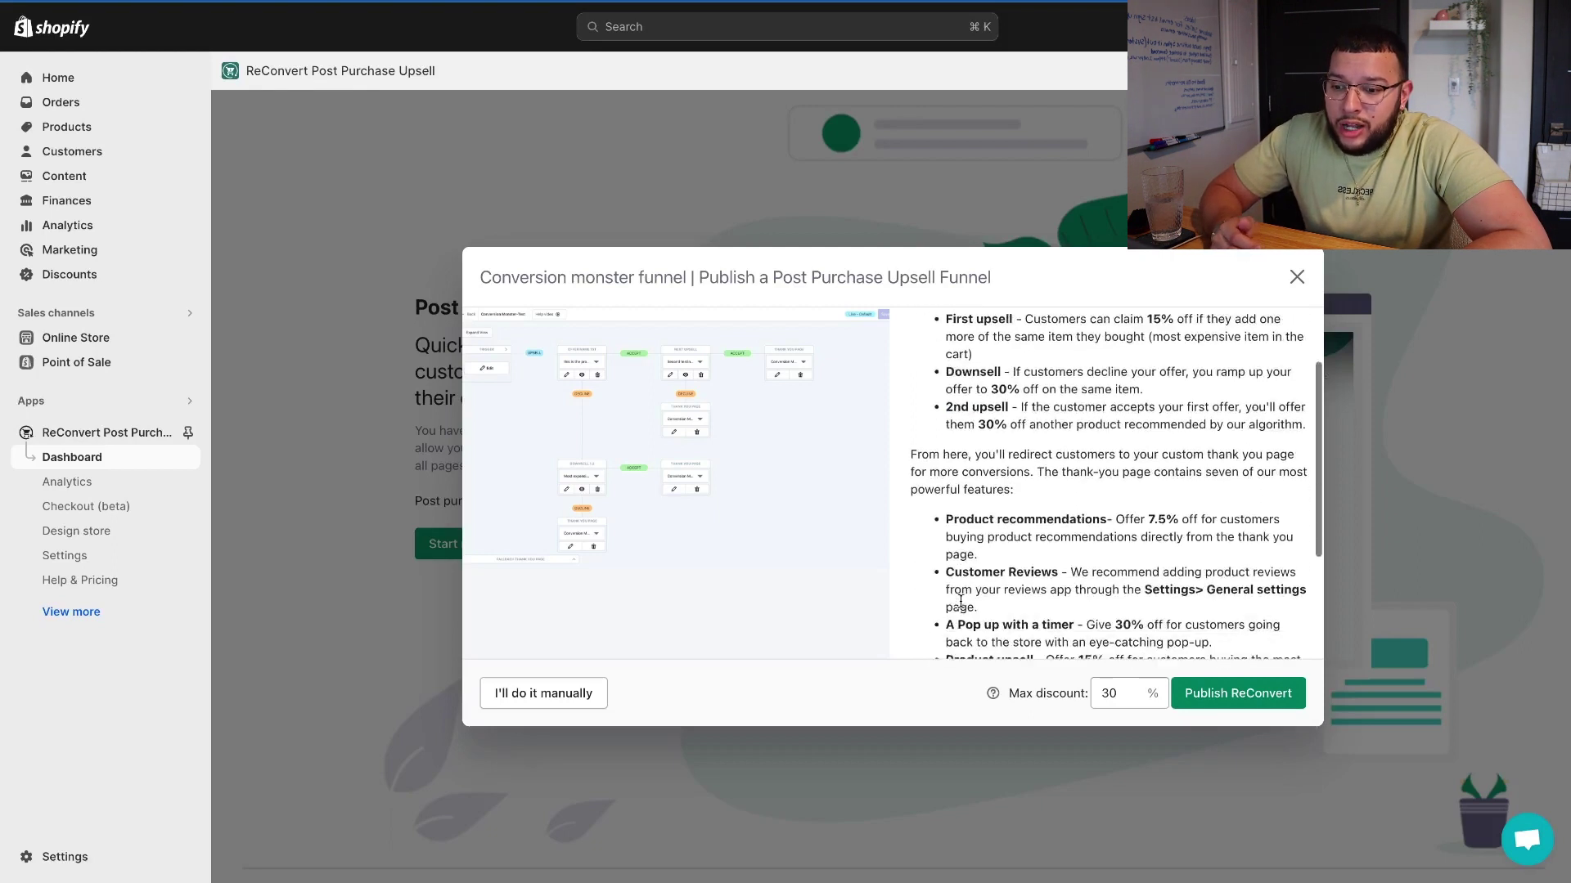
scroll(975, 570, "down", 2)
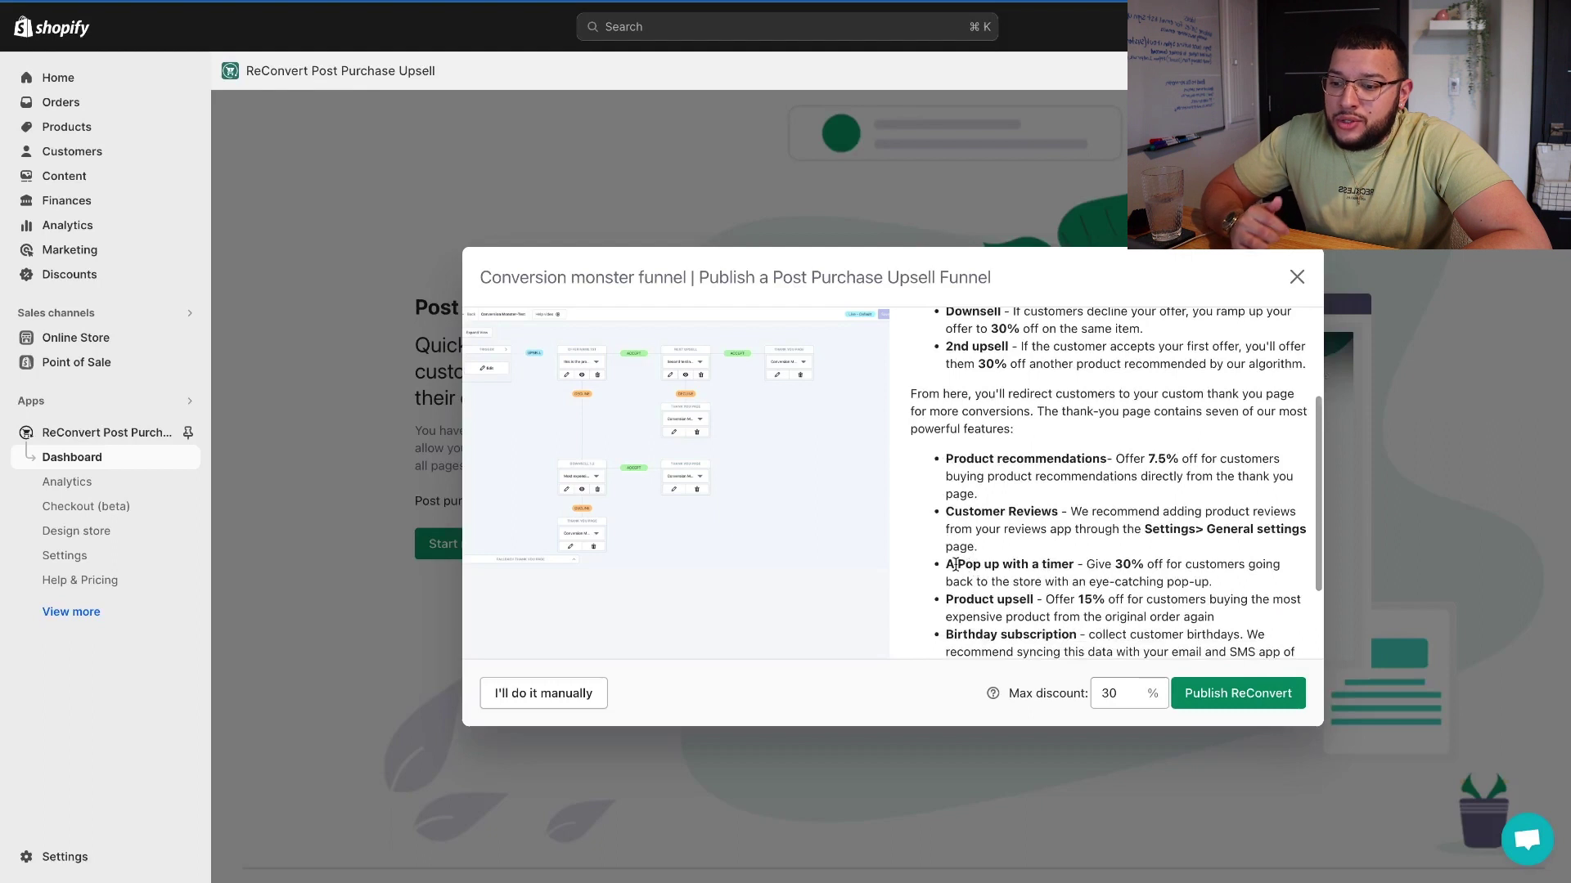
scroll(1000, 553, "up", 3)
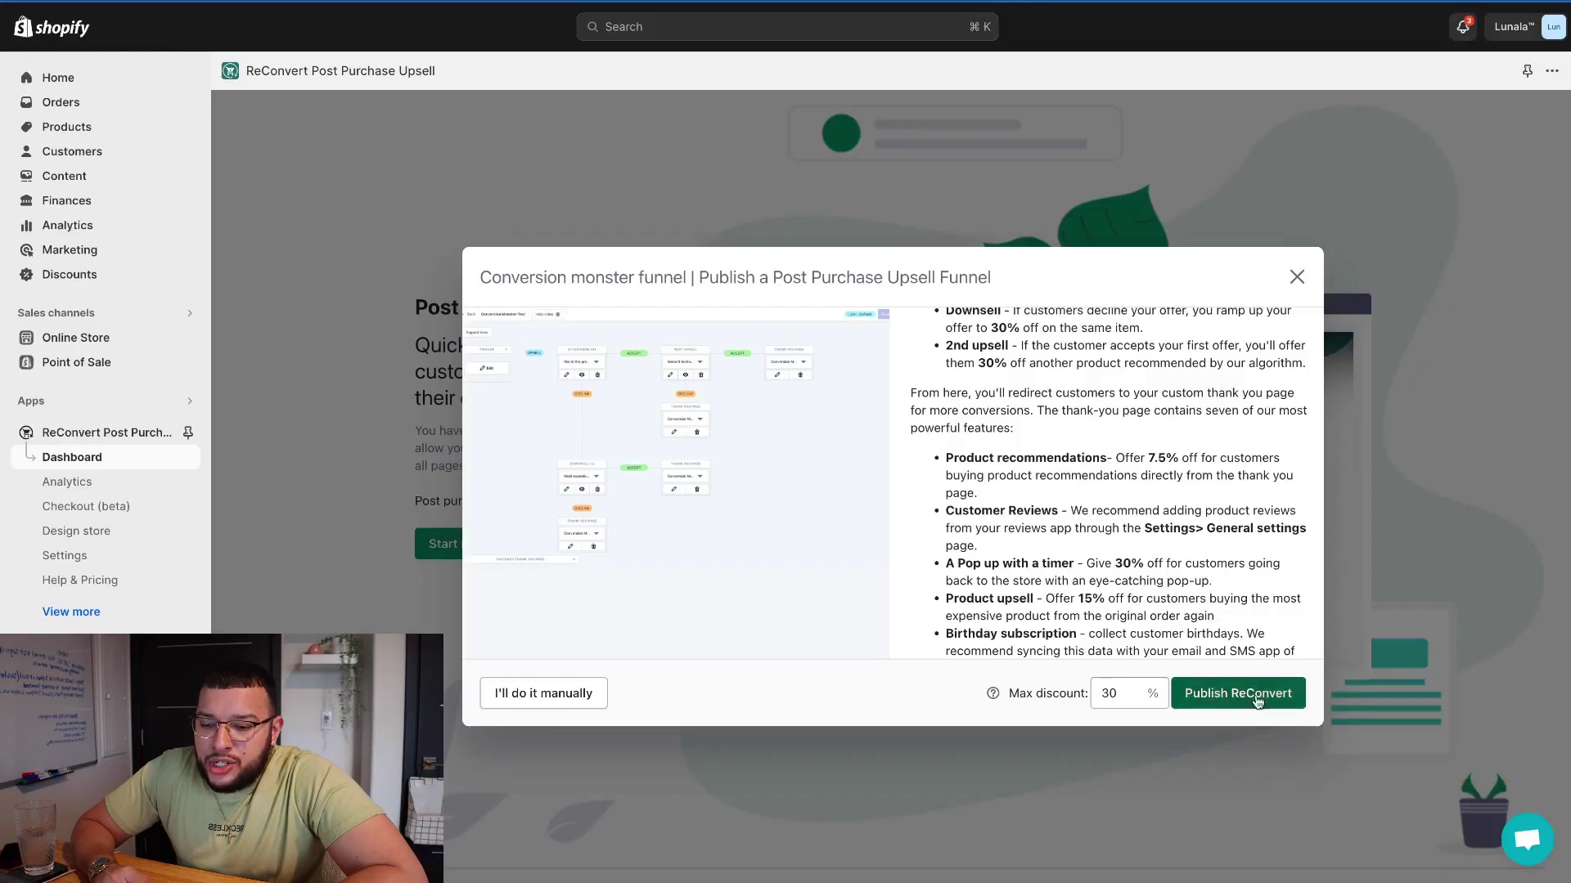
left_click(1237, 694)
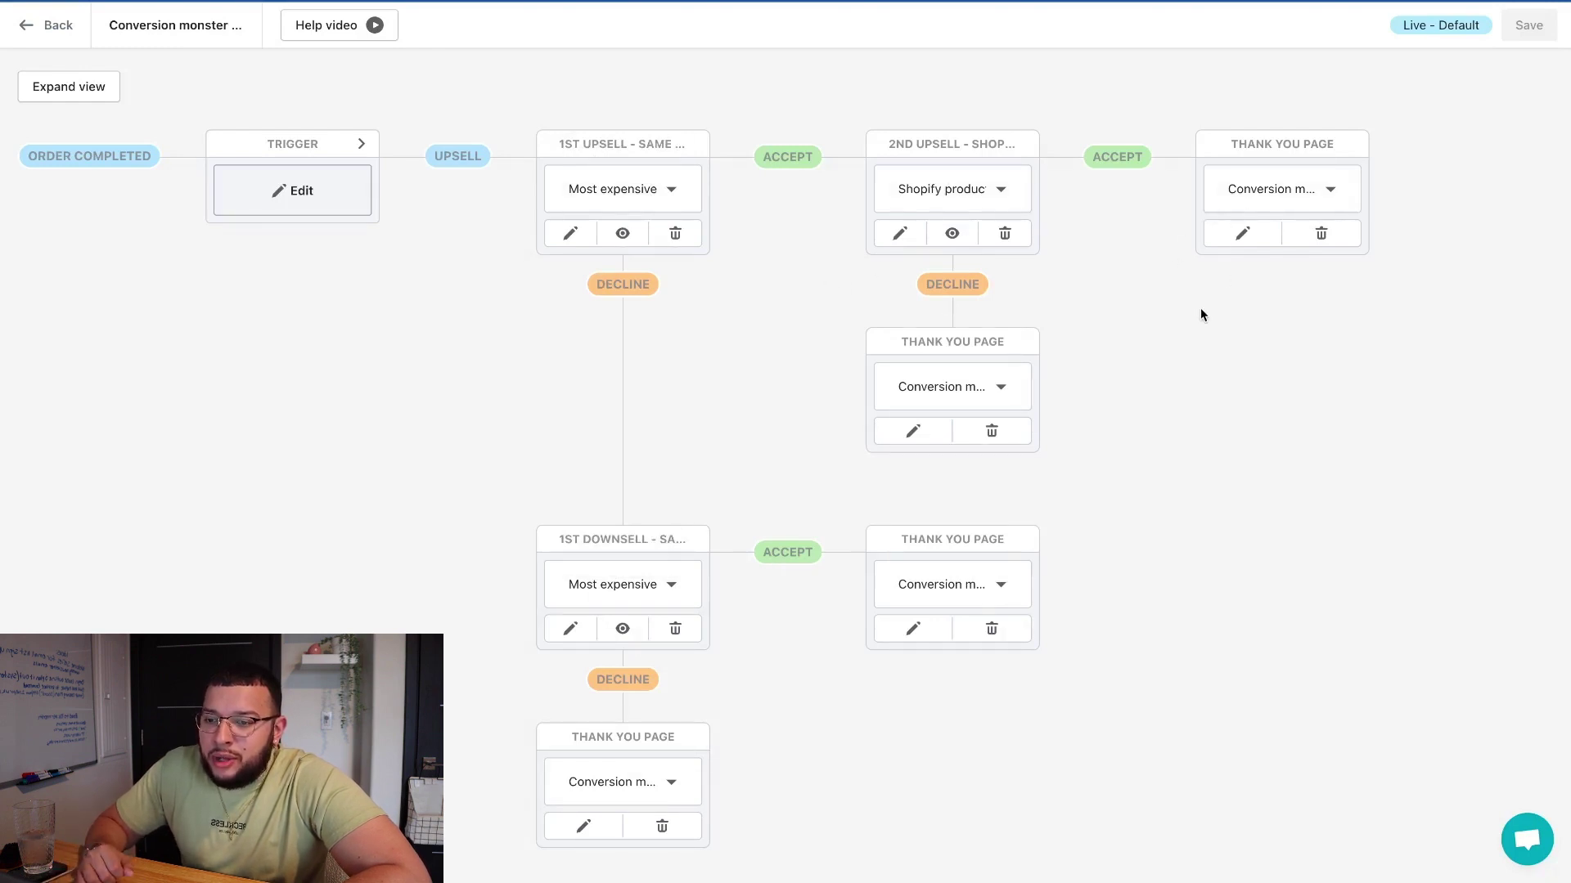
Step: Open the thank you page reached by accepting the 2nd upsell and examine its product recommendations, order details and timed upsell offer
left_click(1243, 235)
scroll(949, 487, "down", 5)
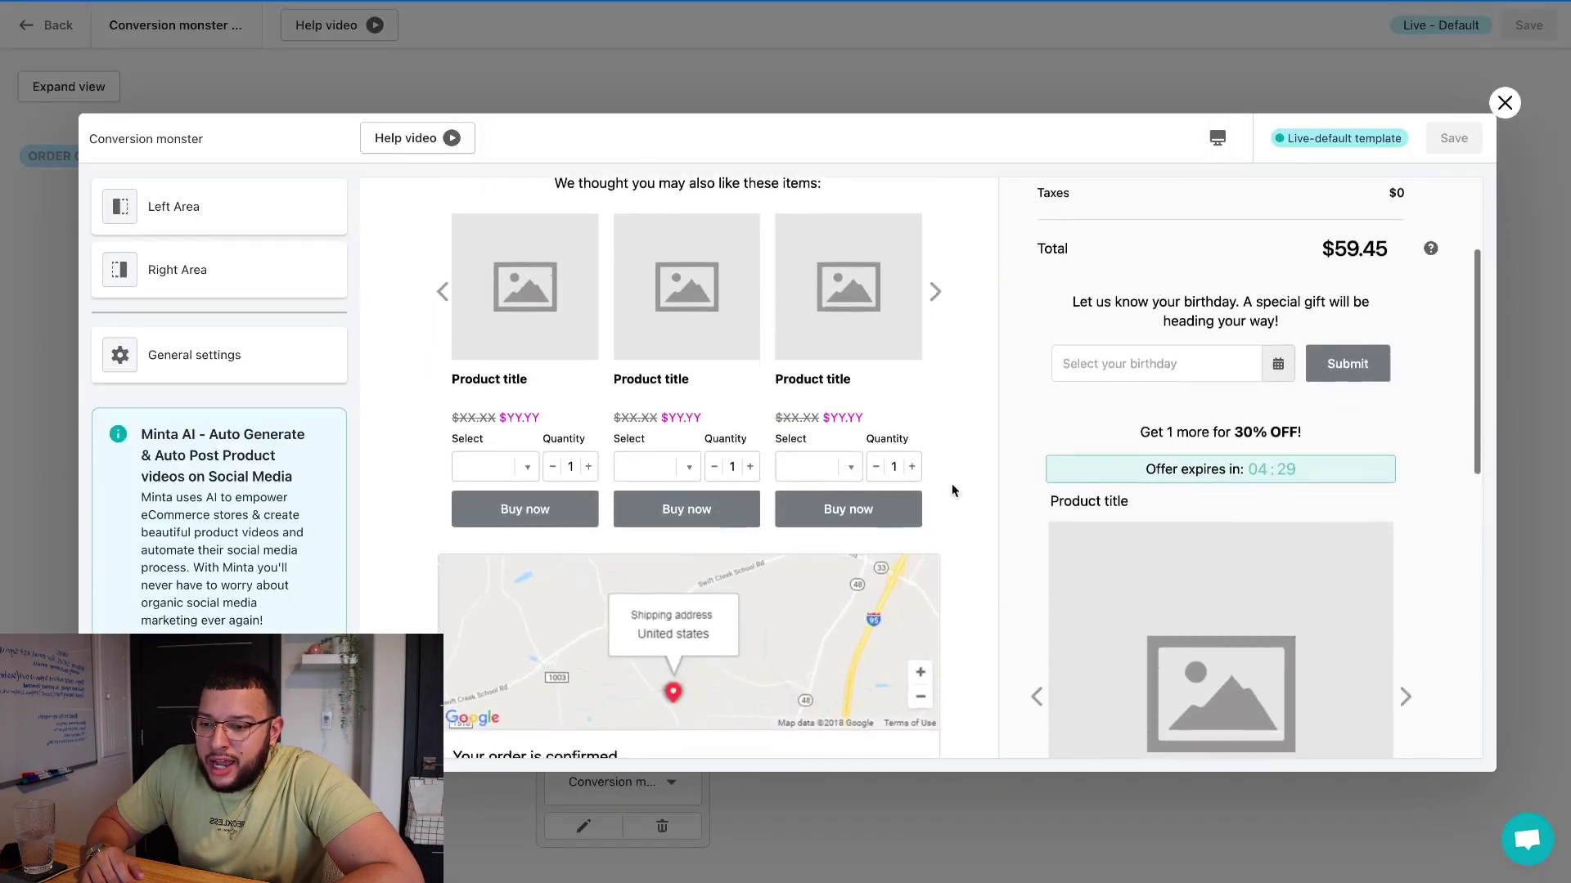
scroll(952, 490, "down", 5)
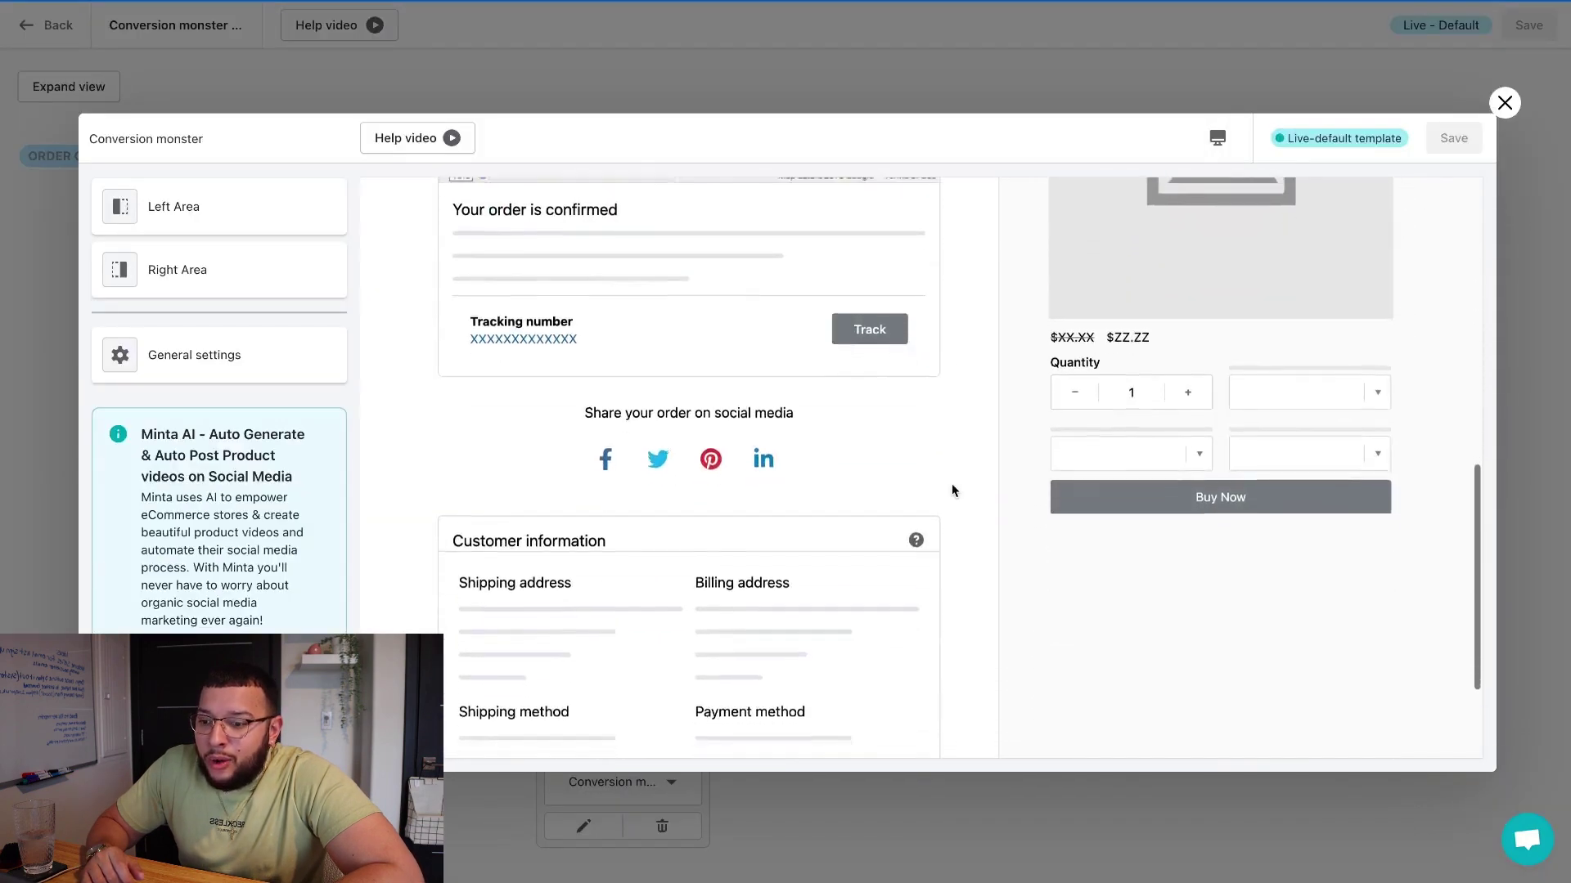
scroll(952, 489, "up", 15)
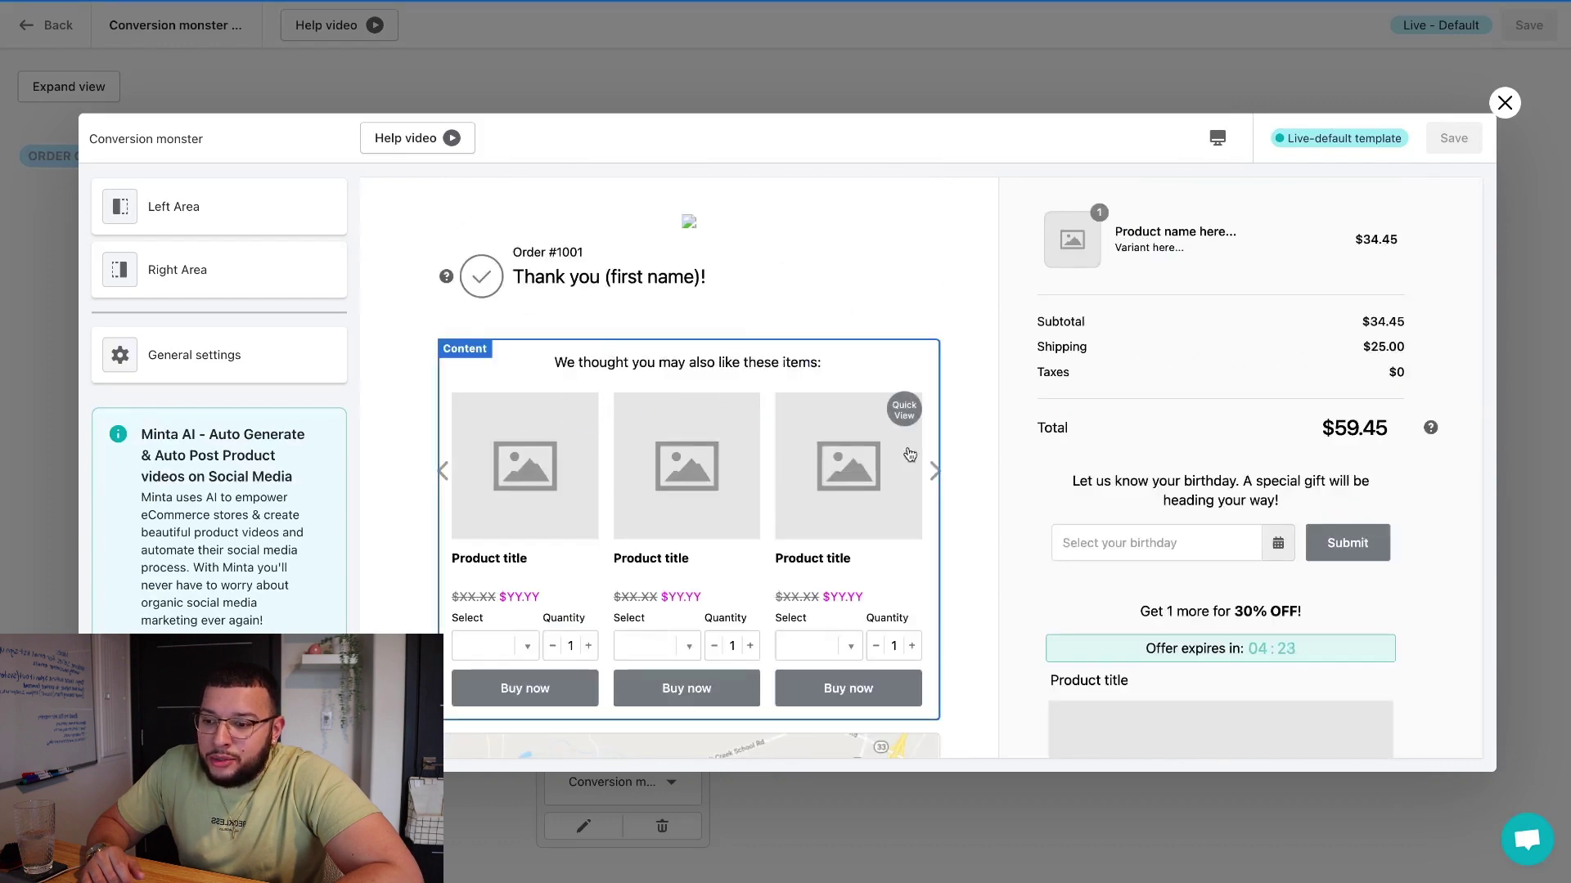
scroll(1165, 448, "down", 5)
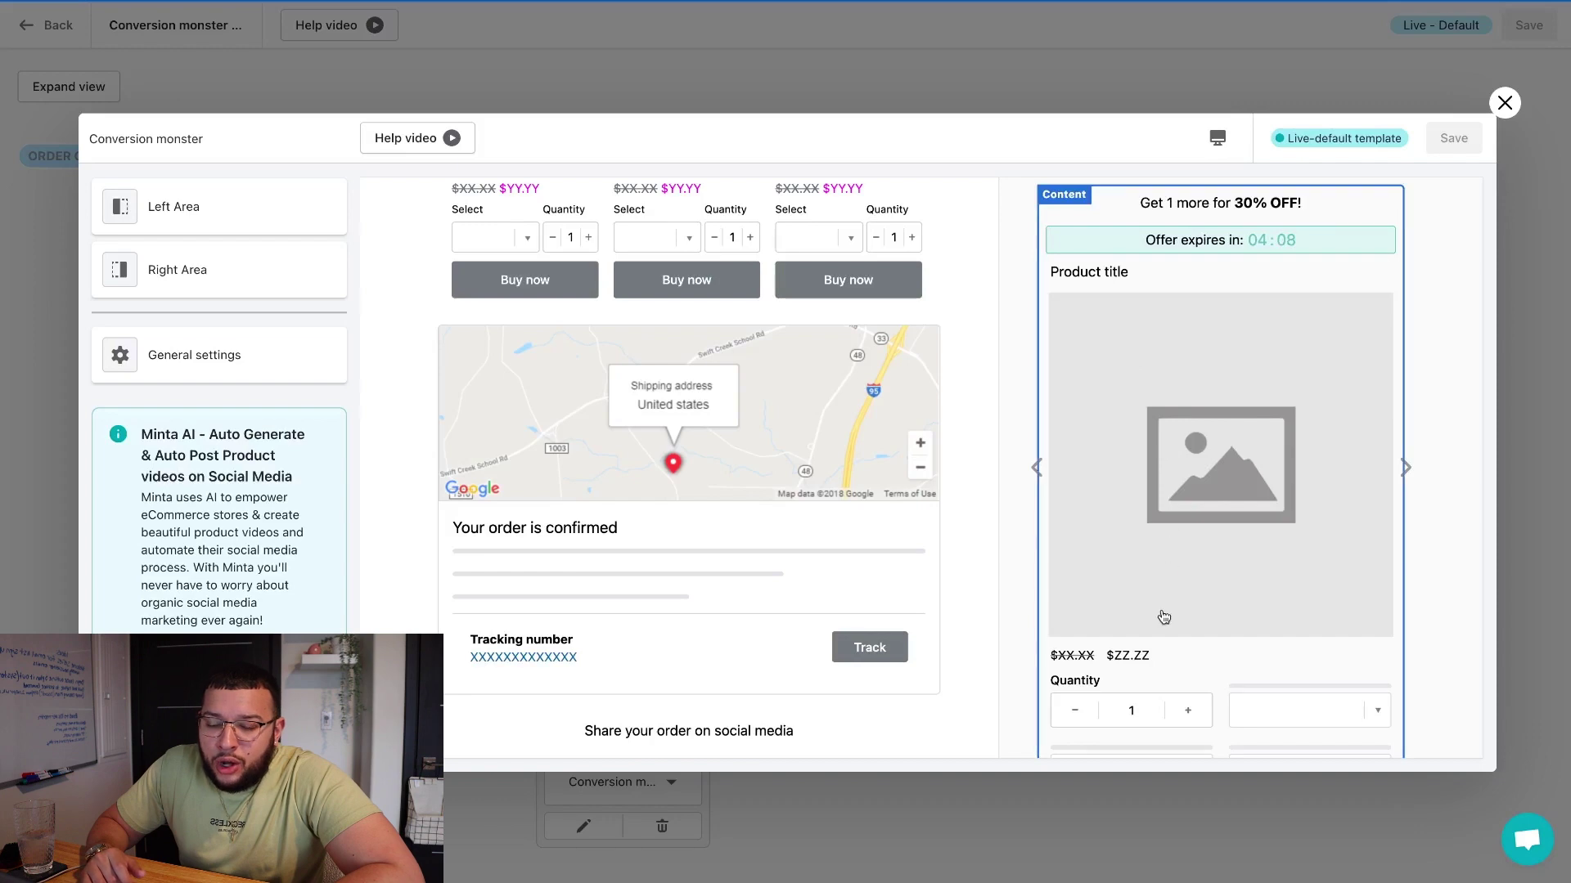
scroll(1163, 616, "down", 1)
scroll(1169, 572, "up", 2)
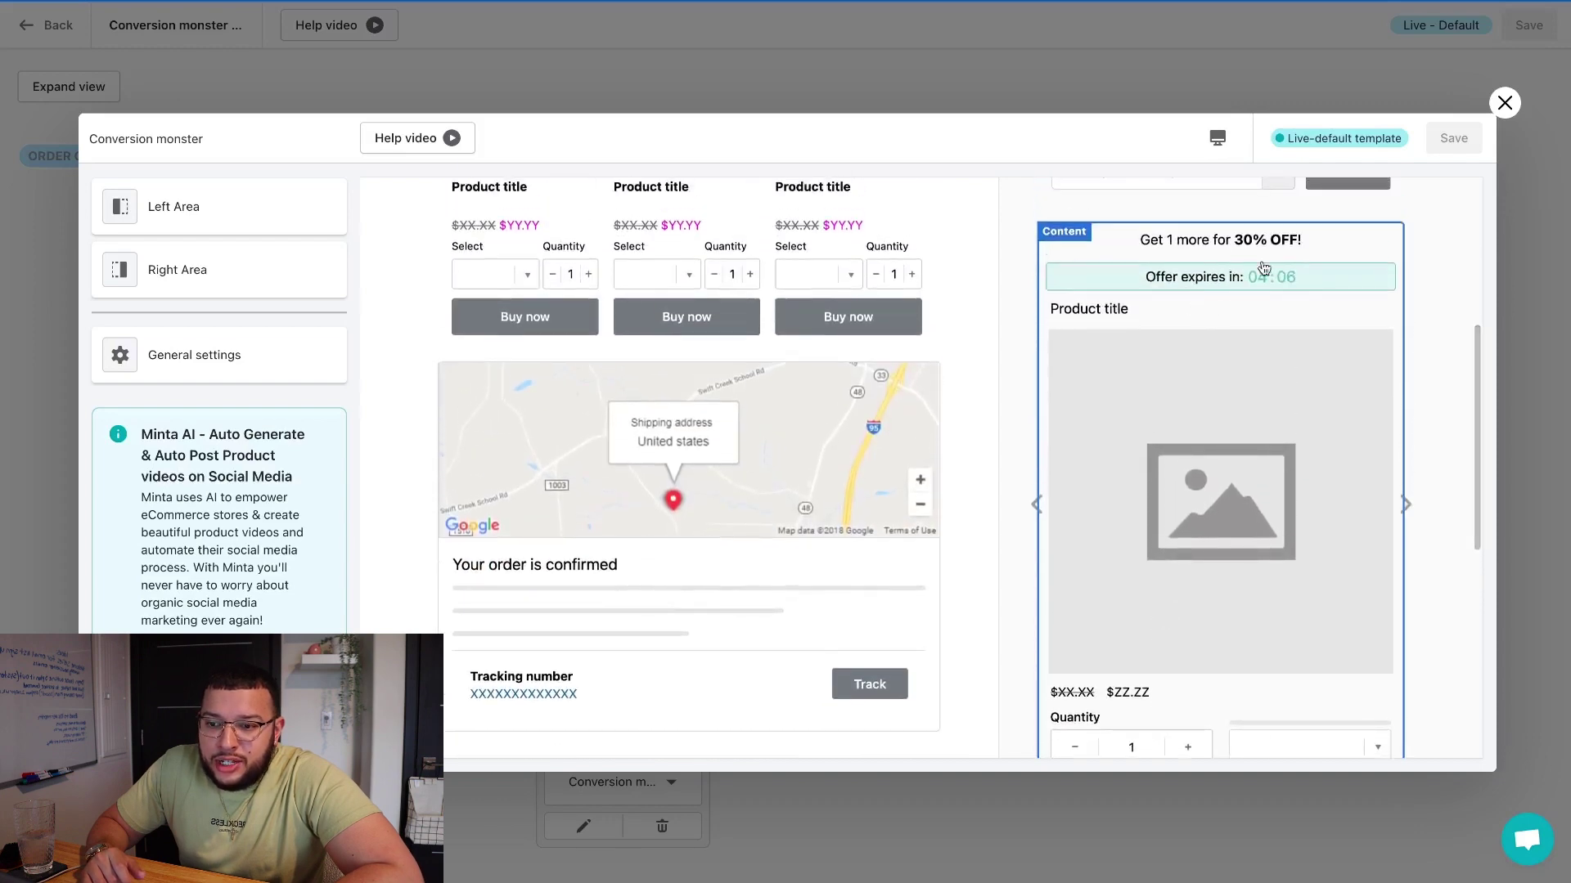